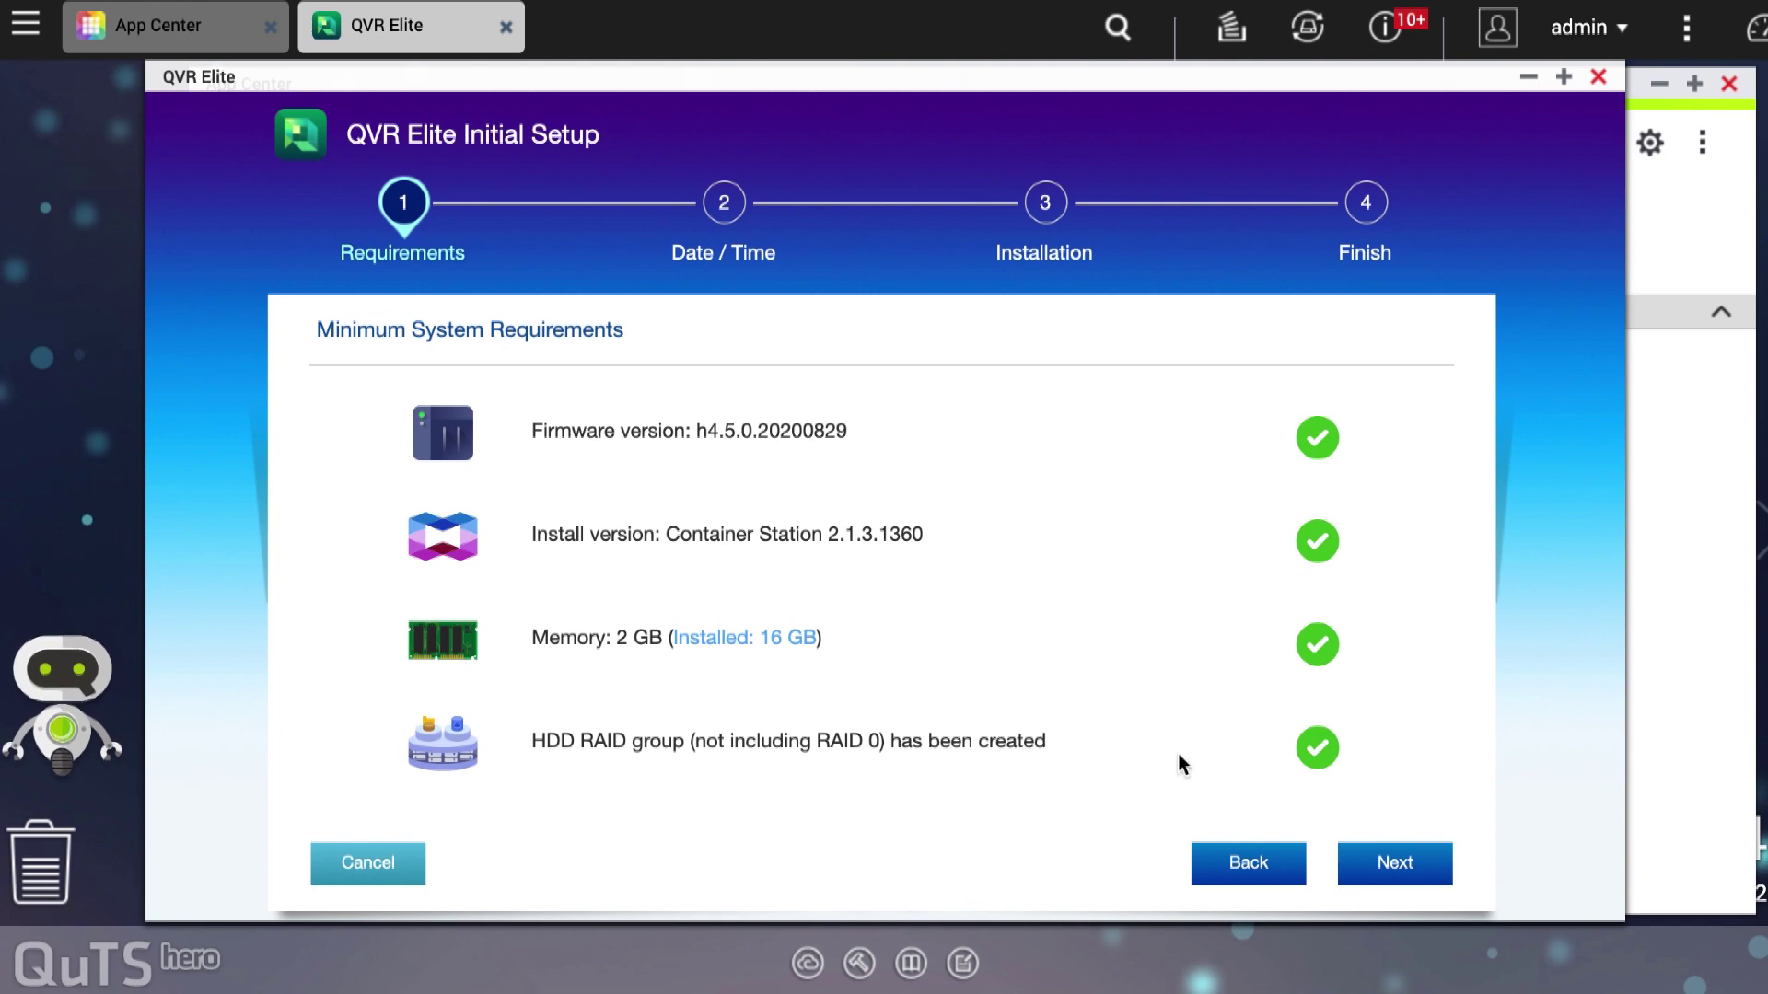
# Step: Confirm the date and time settings are correct, backing out of the reinstall-and-clear-data option
pyautogui.click(1417, 863)
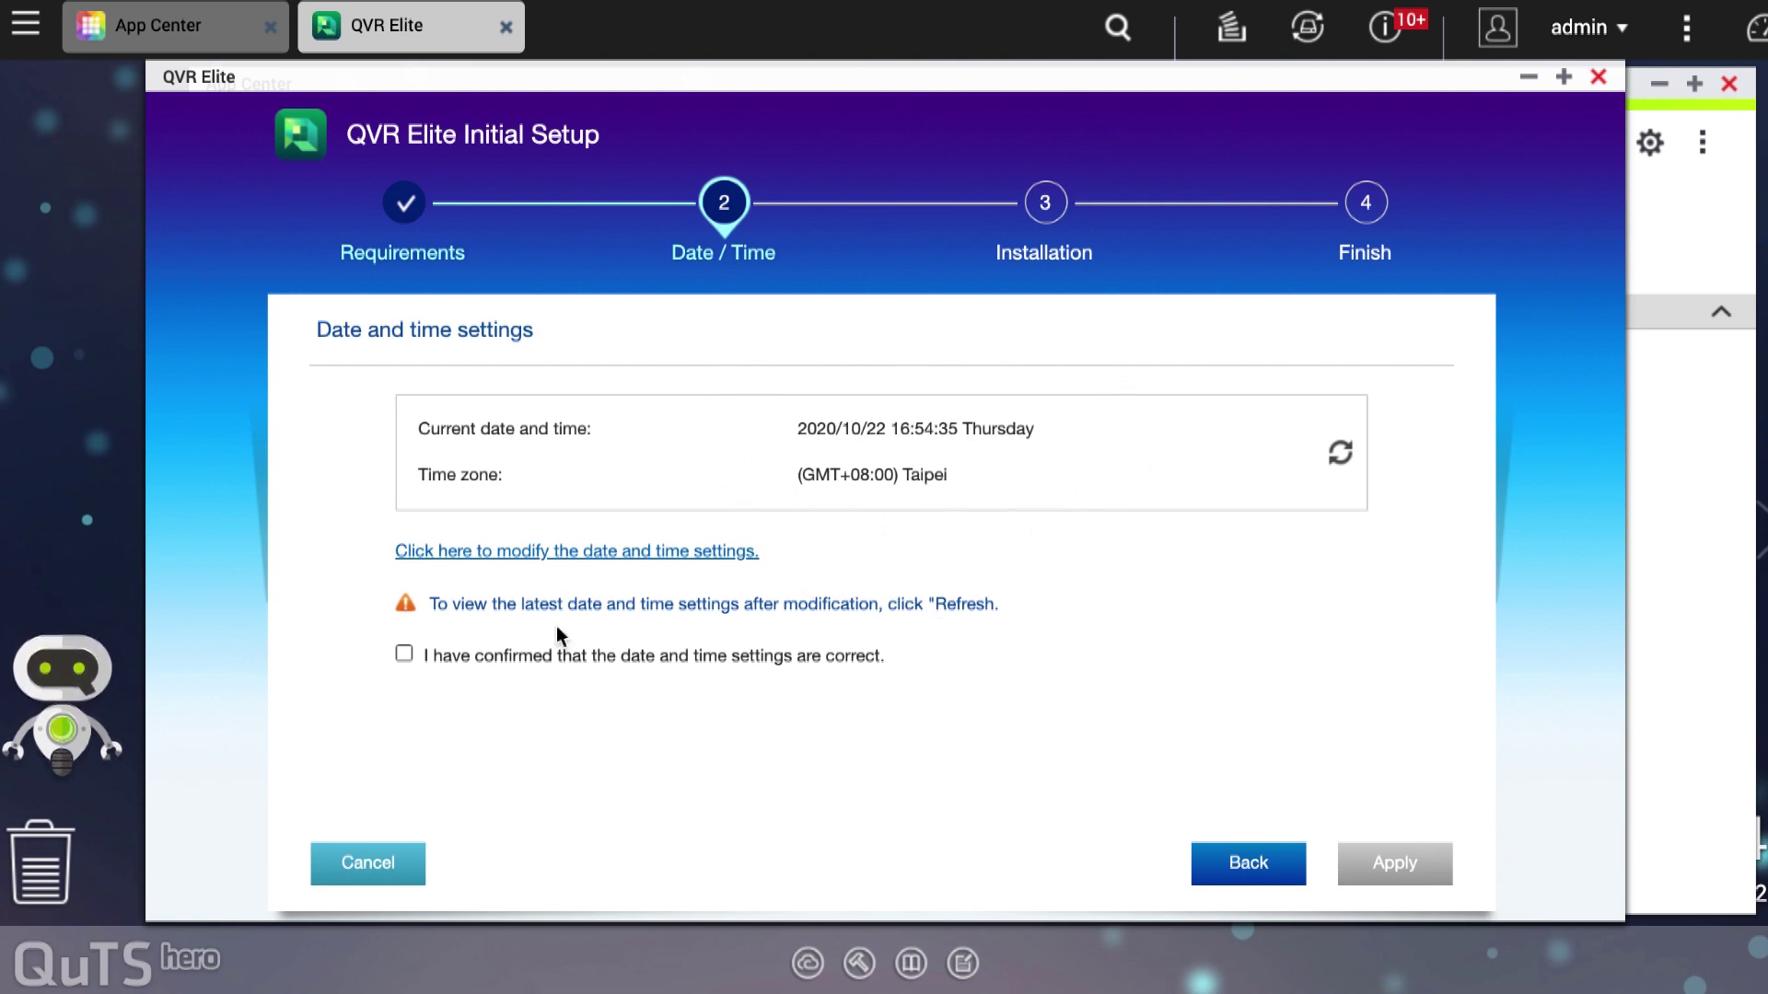
pyautogui.click(411, 656)
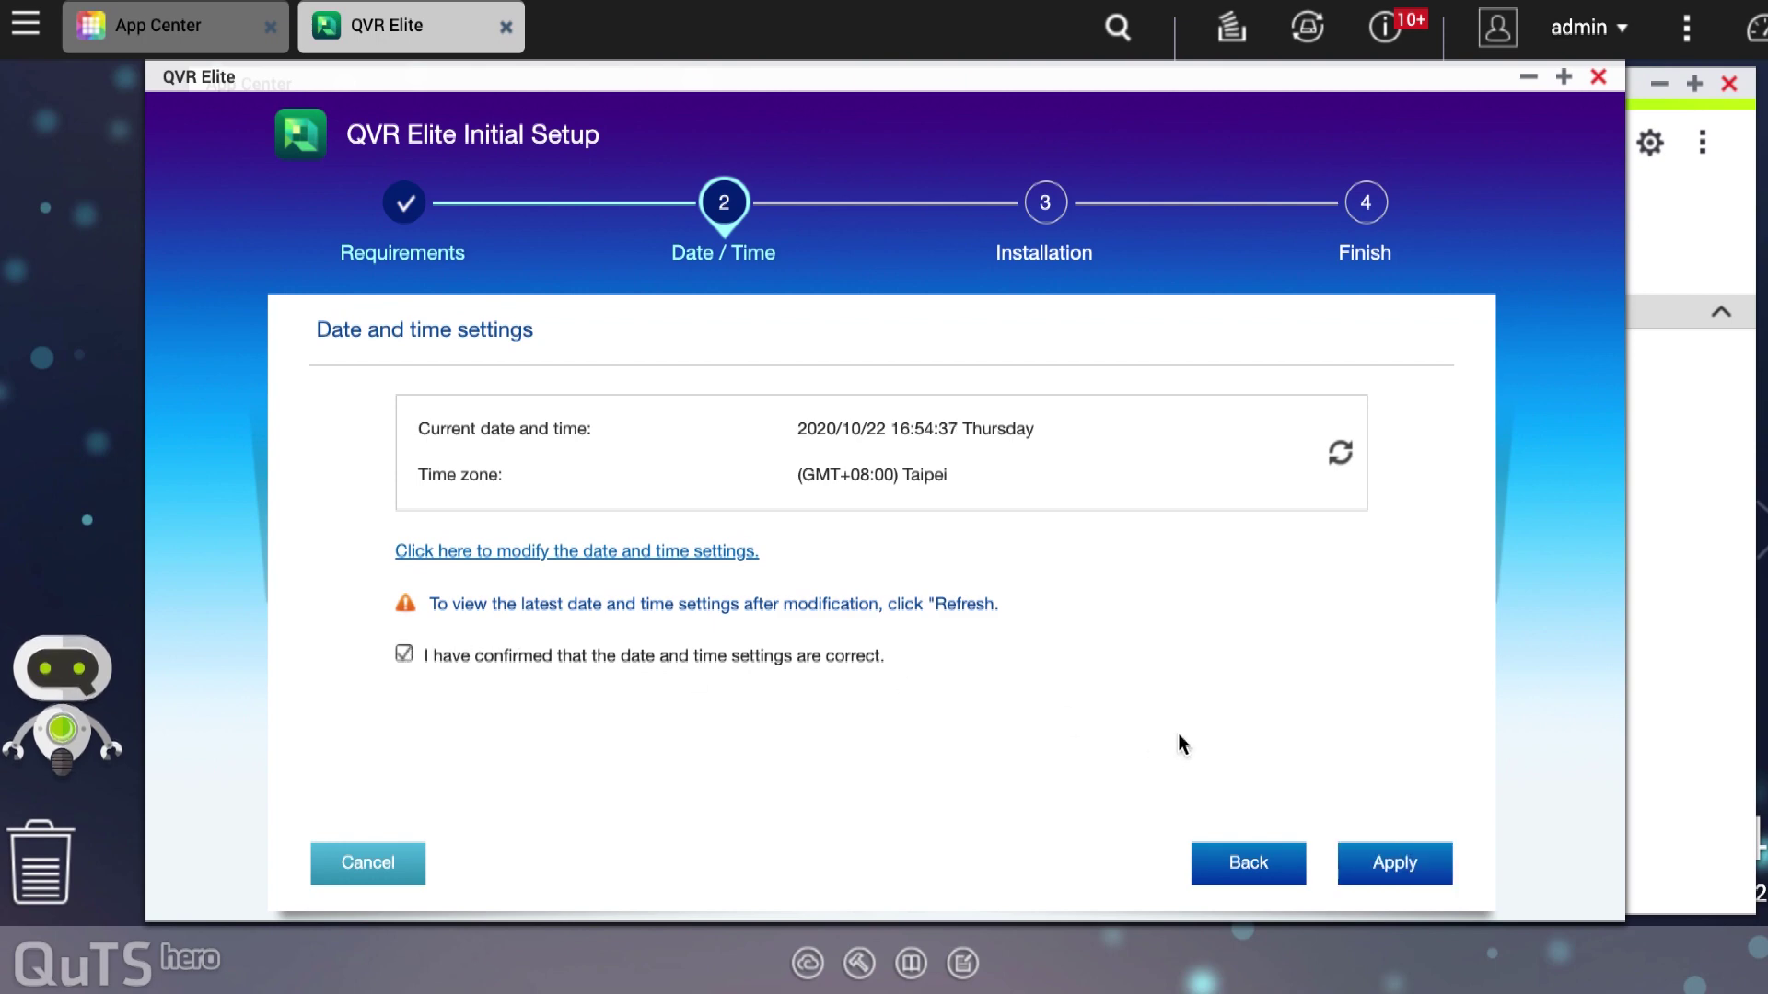
pyautogui.click(1414, 871)
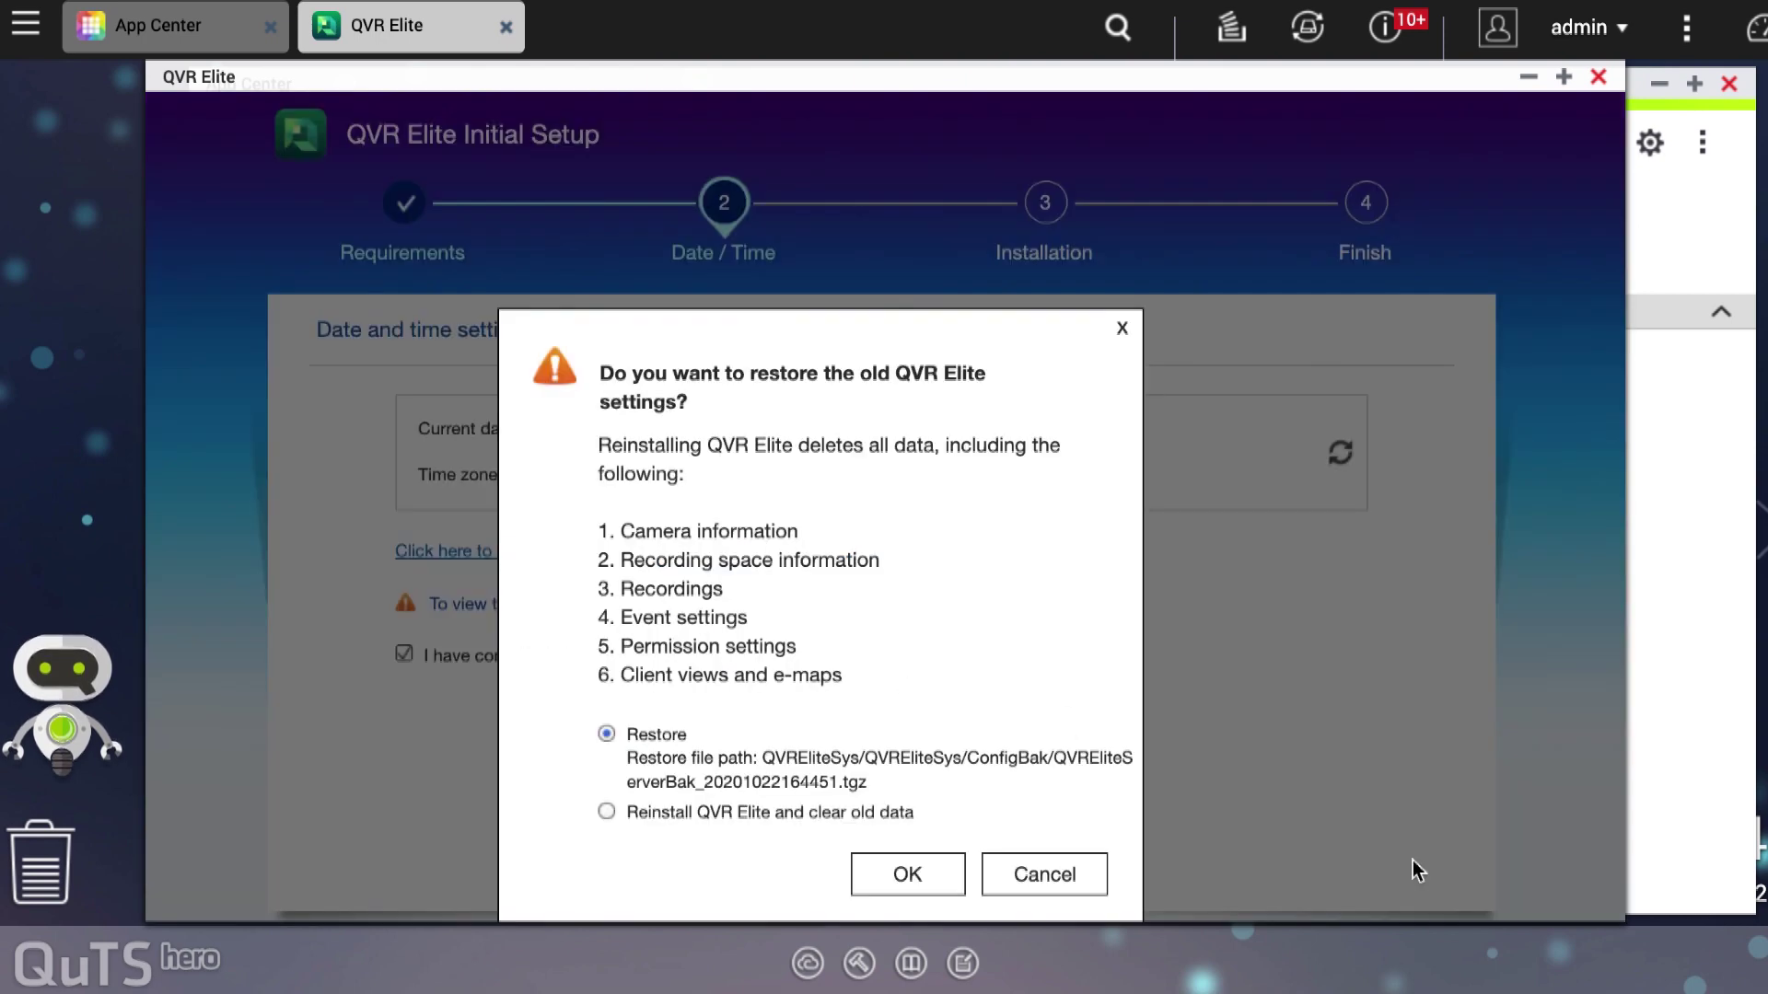
pyautogui.click(781, 820)
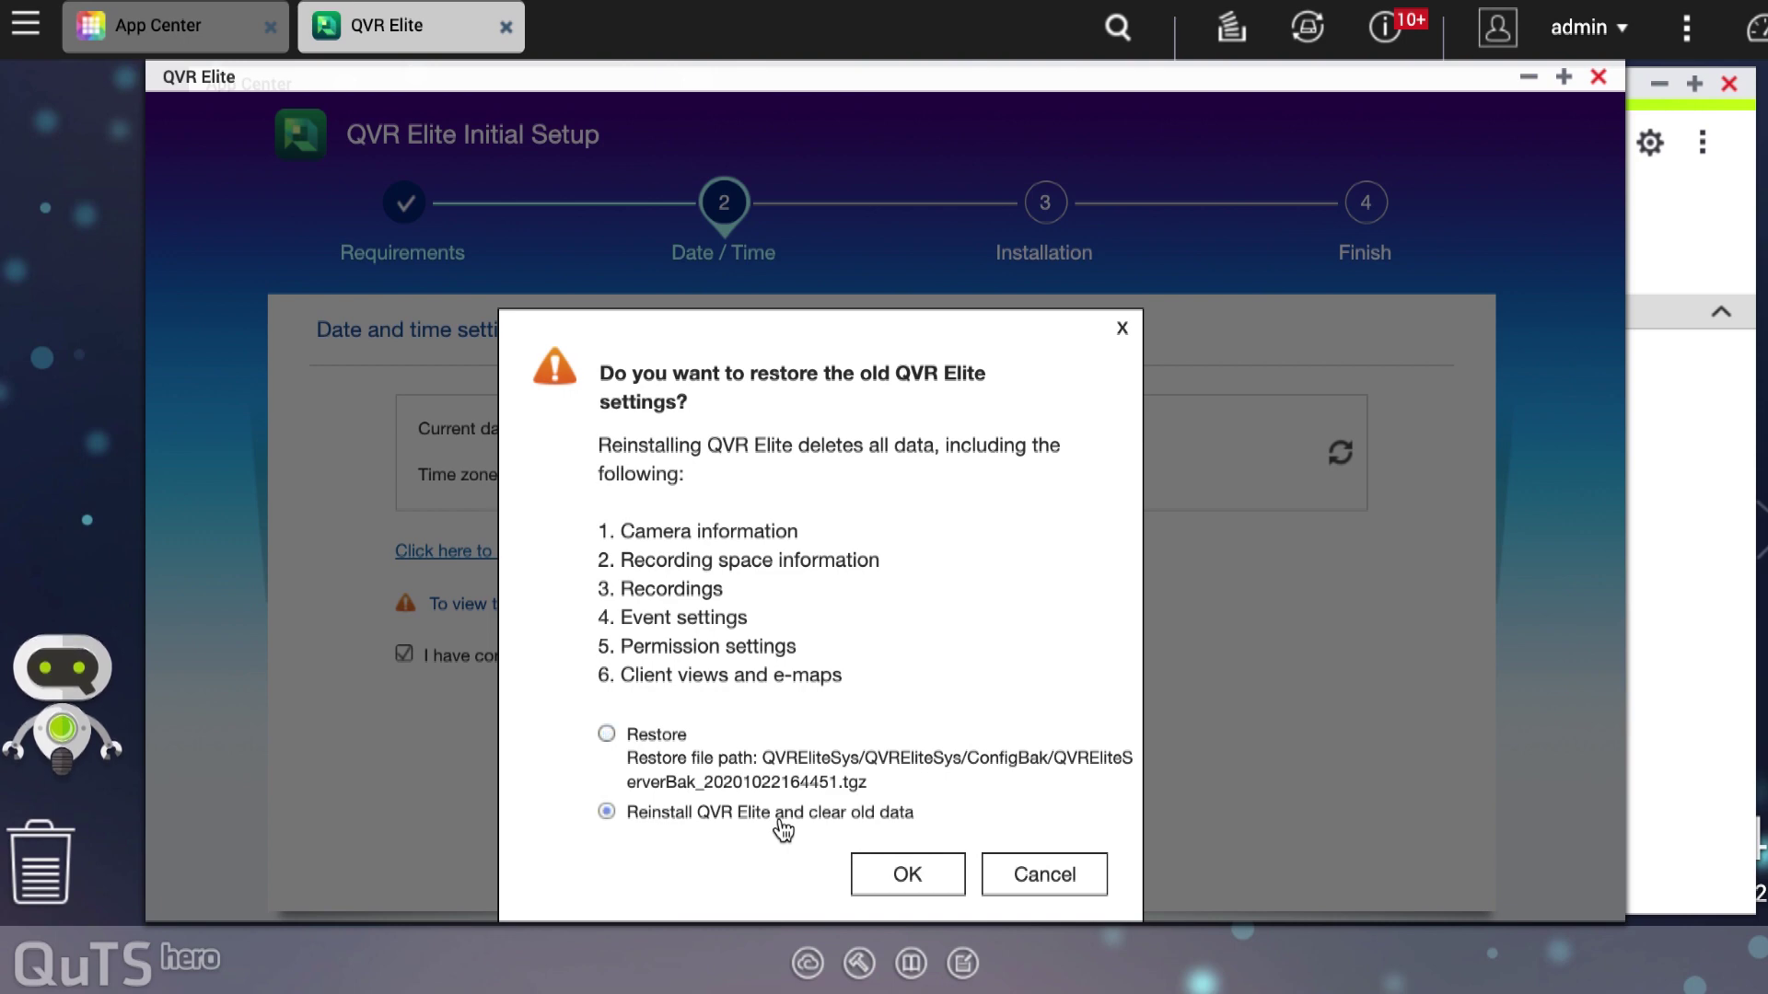
pyautogui.click(908, 874)
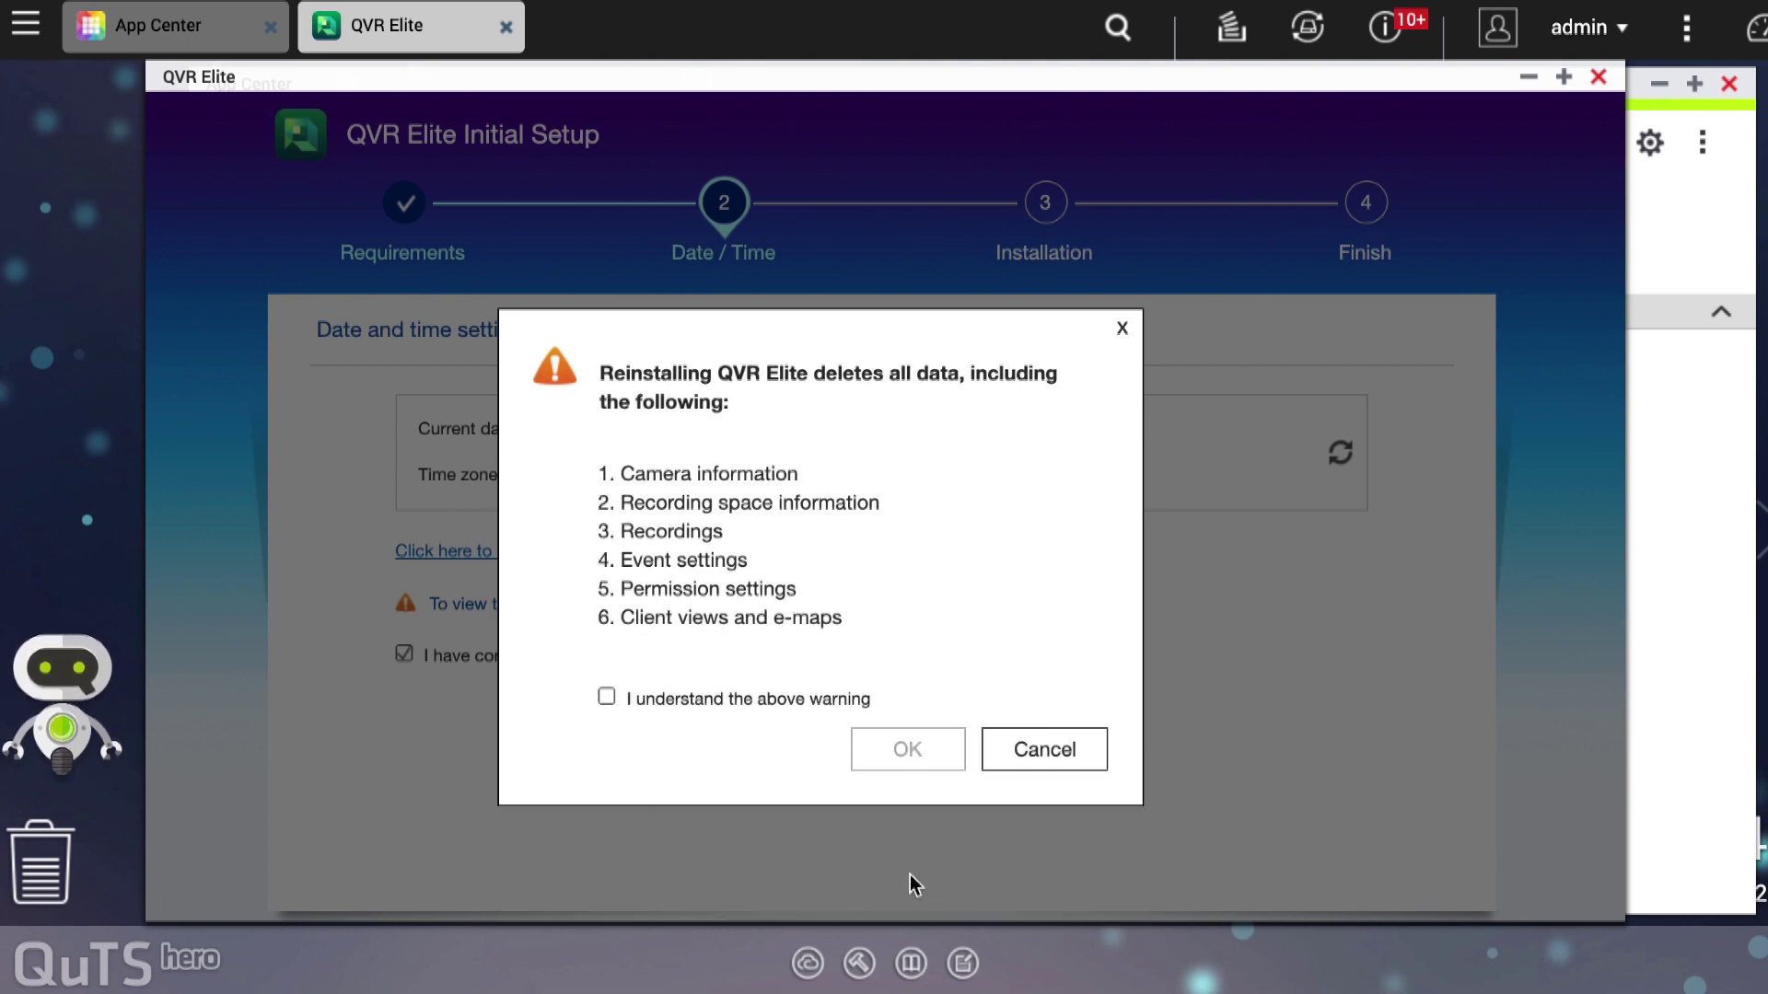
pyautogui.click(1019, 763)
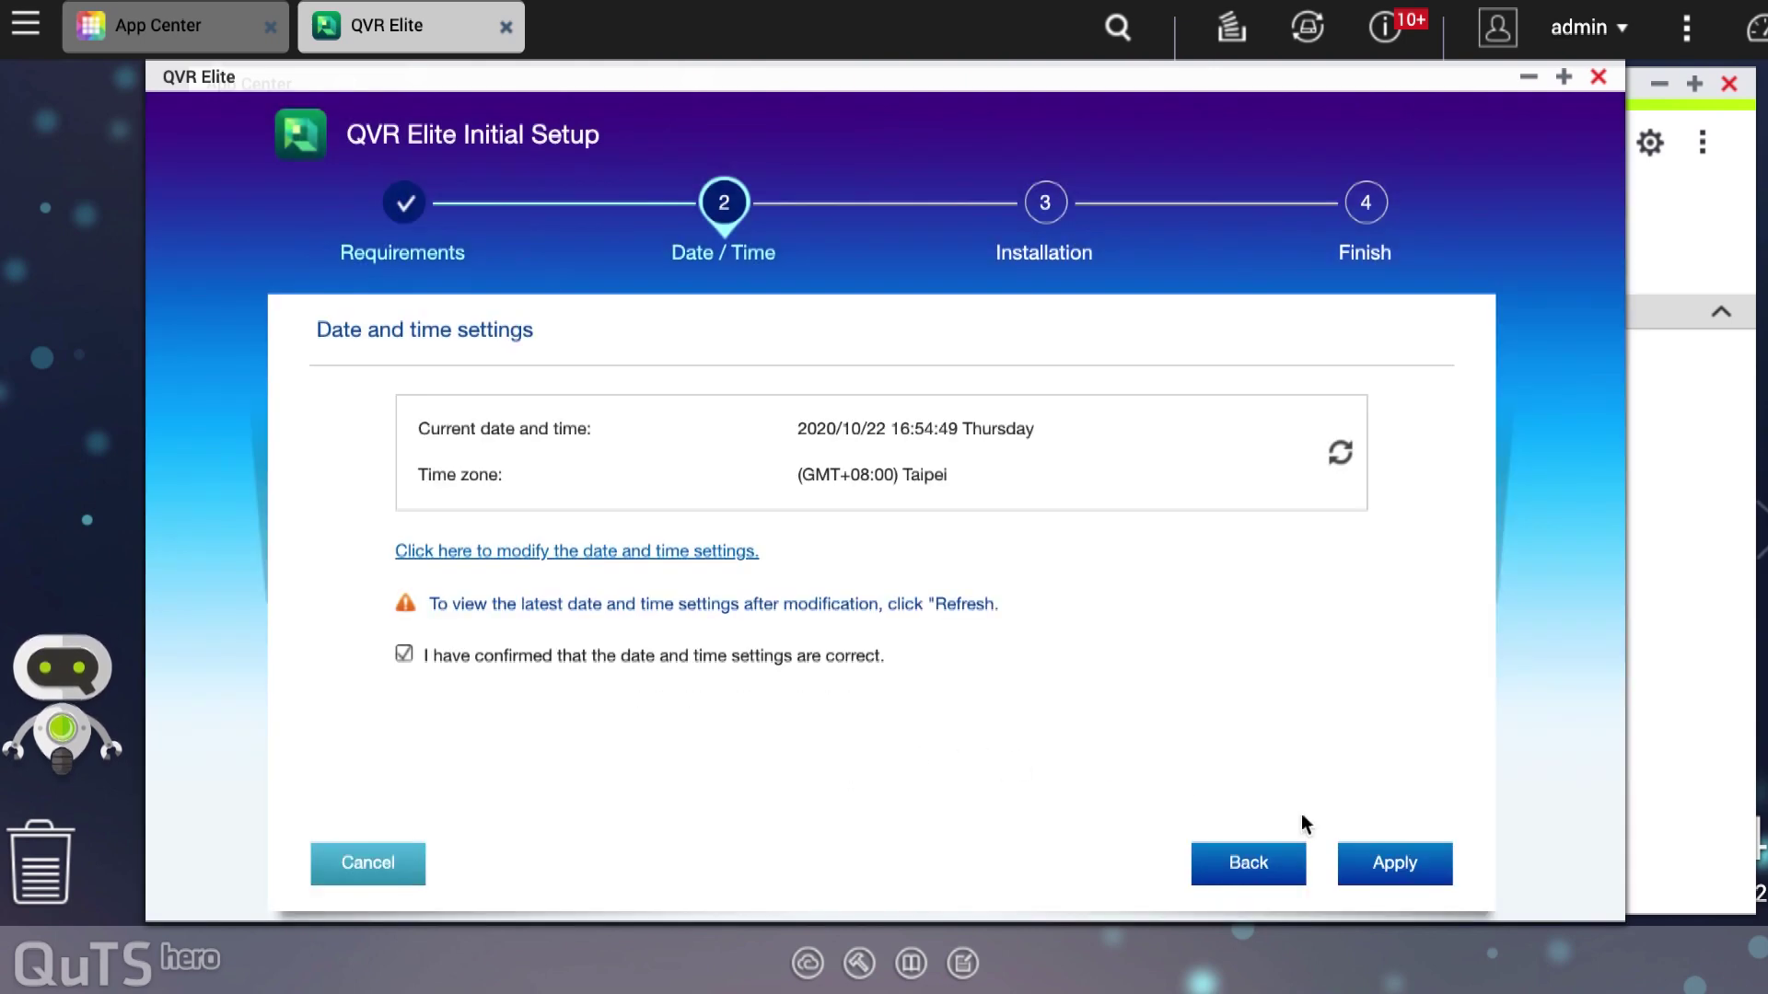
# Step: Reapply the date and time and restore the old settings to start installation
pyautogui.click(1395, 860)
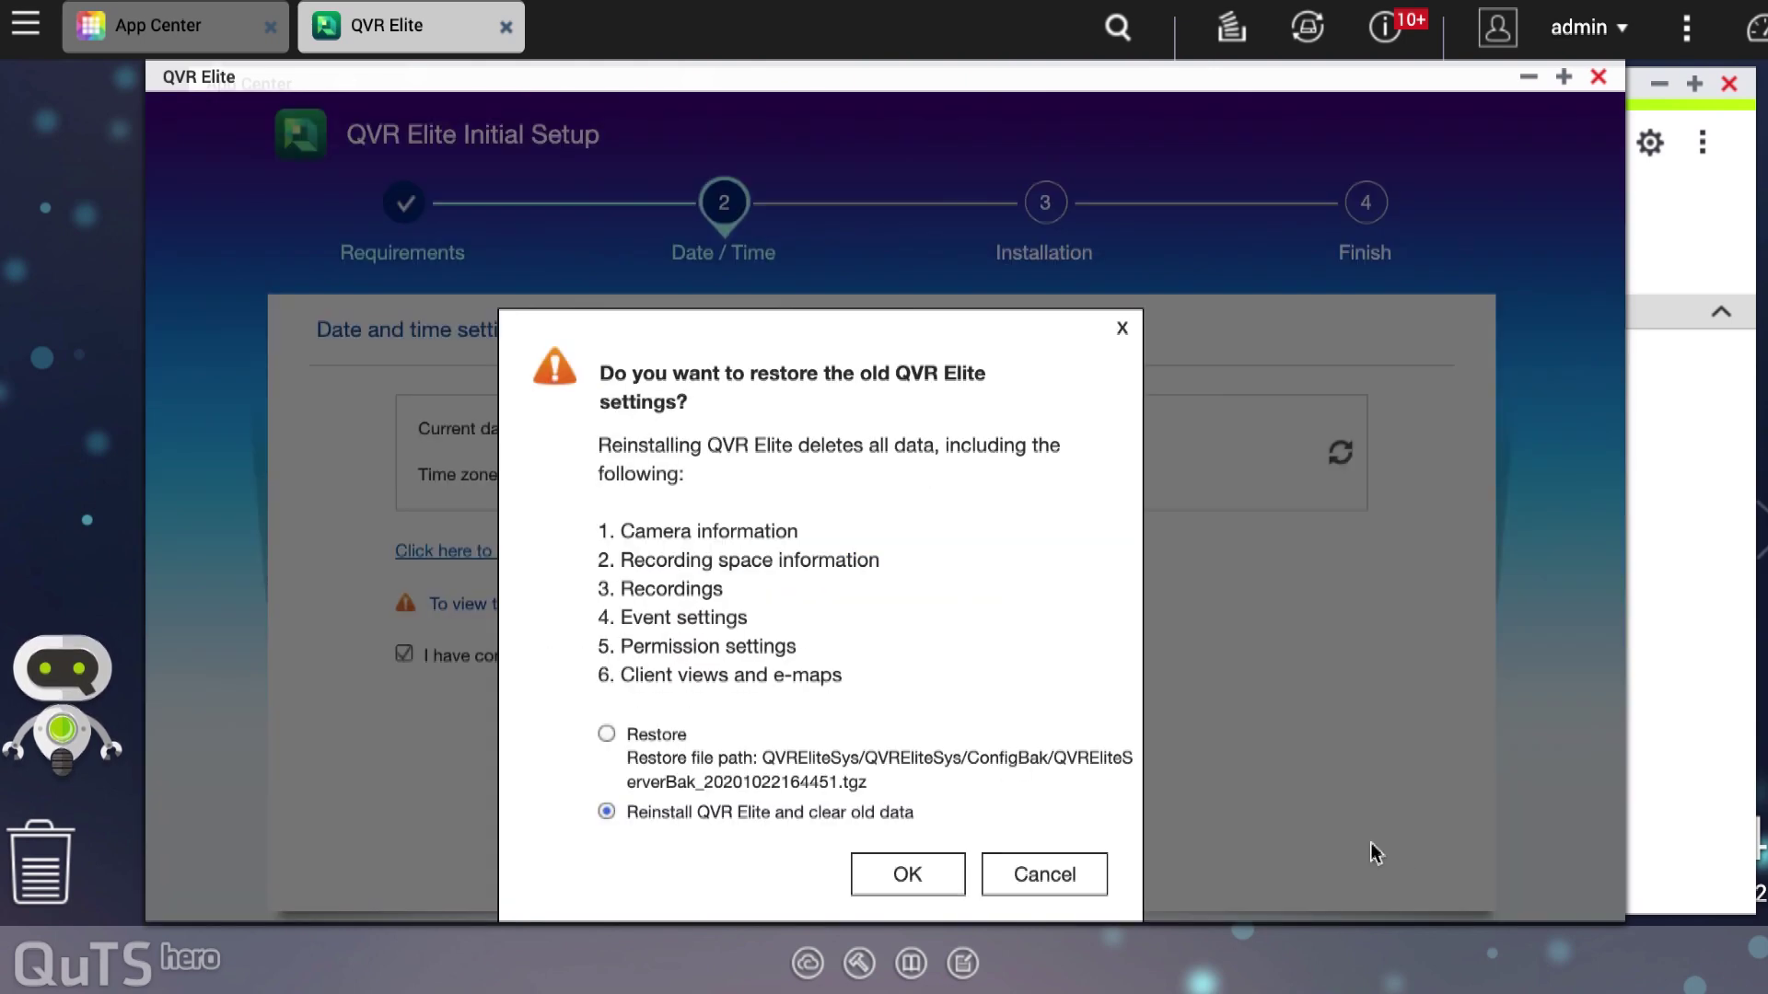
pyautogui.click(633, 737)
pyautogui.click(907, 875)
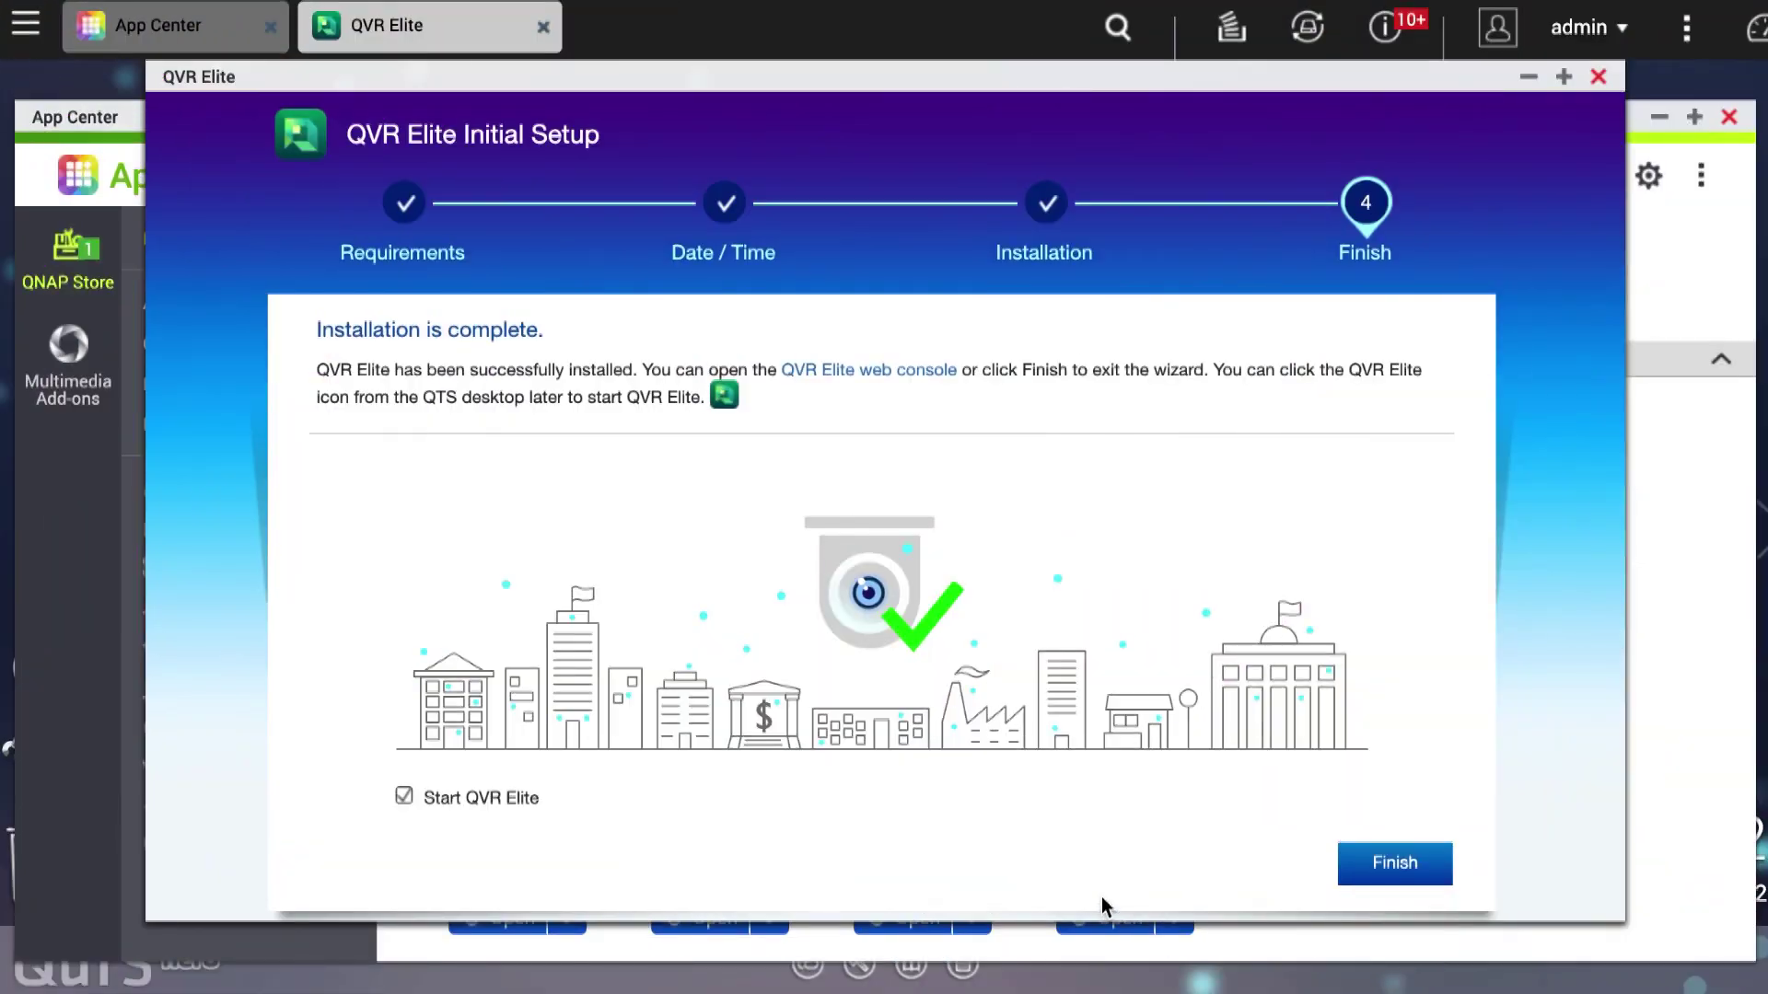
# Step: Finish the setup wizard and open Recording Storage from QVR Elite's Quick Guide
pyautogui.click(1395, 866)
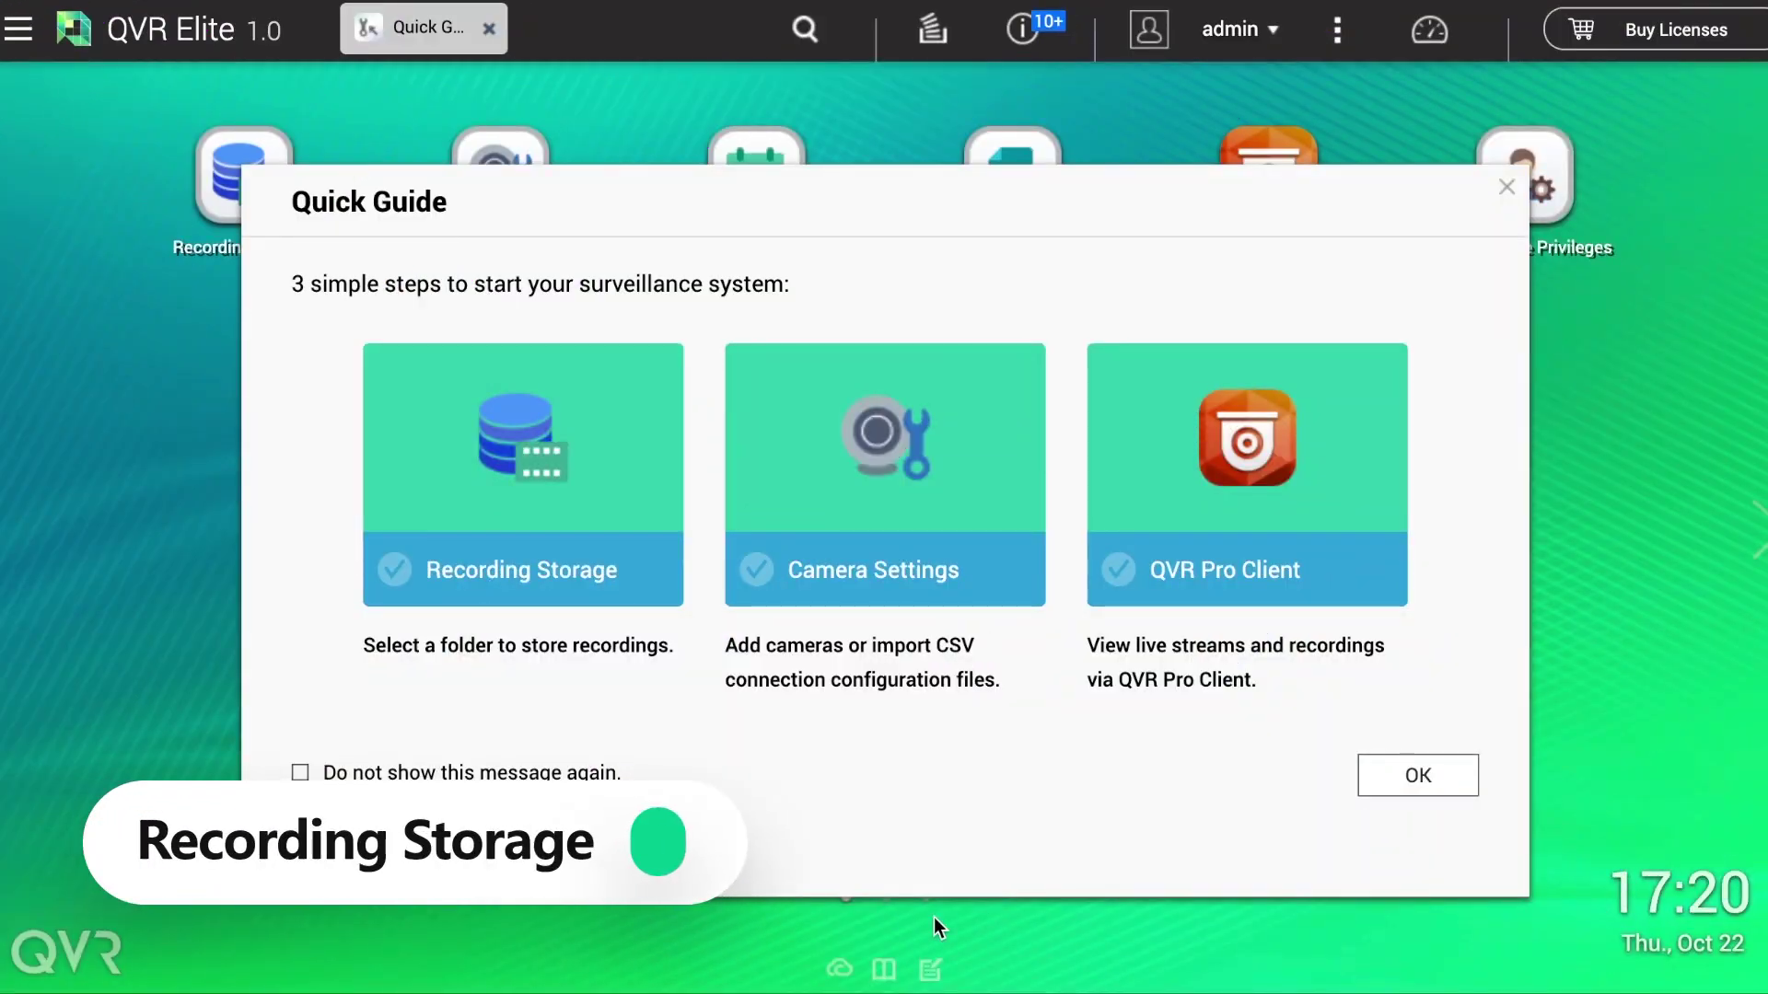
pyautogui.click(538, 565)
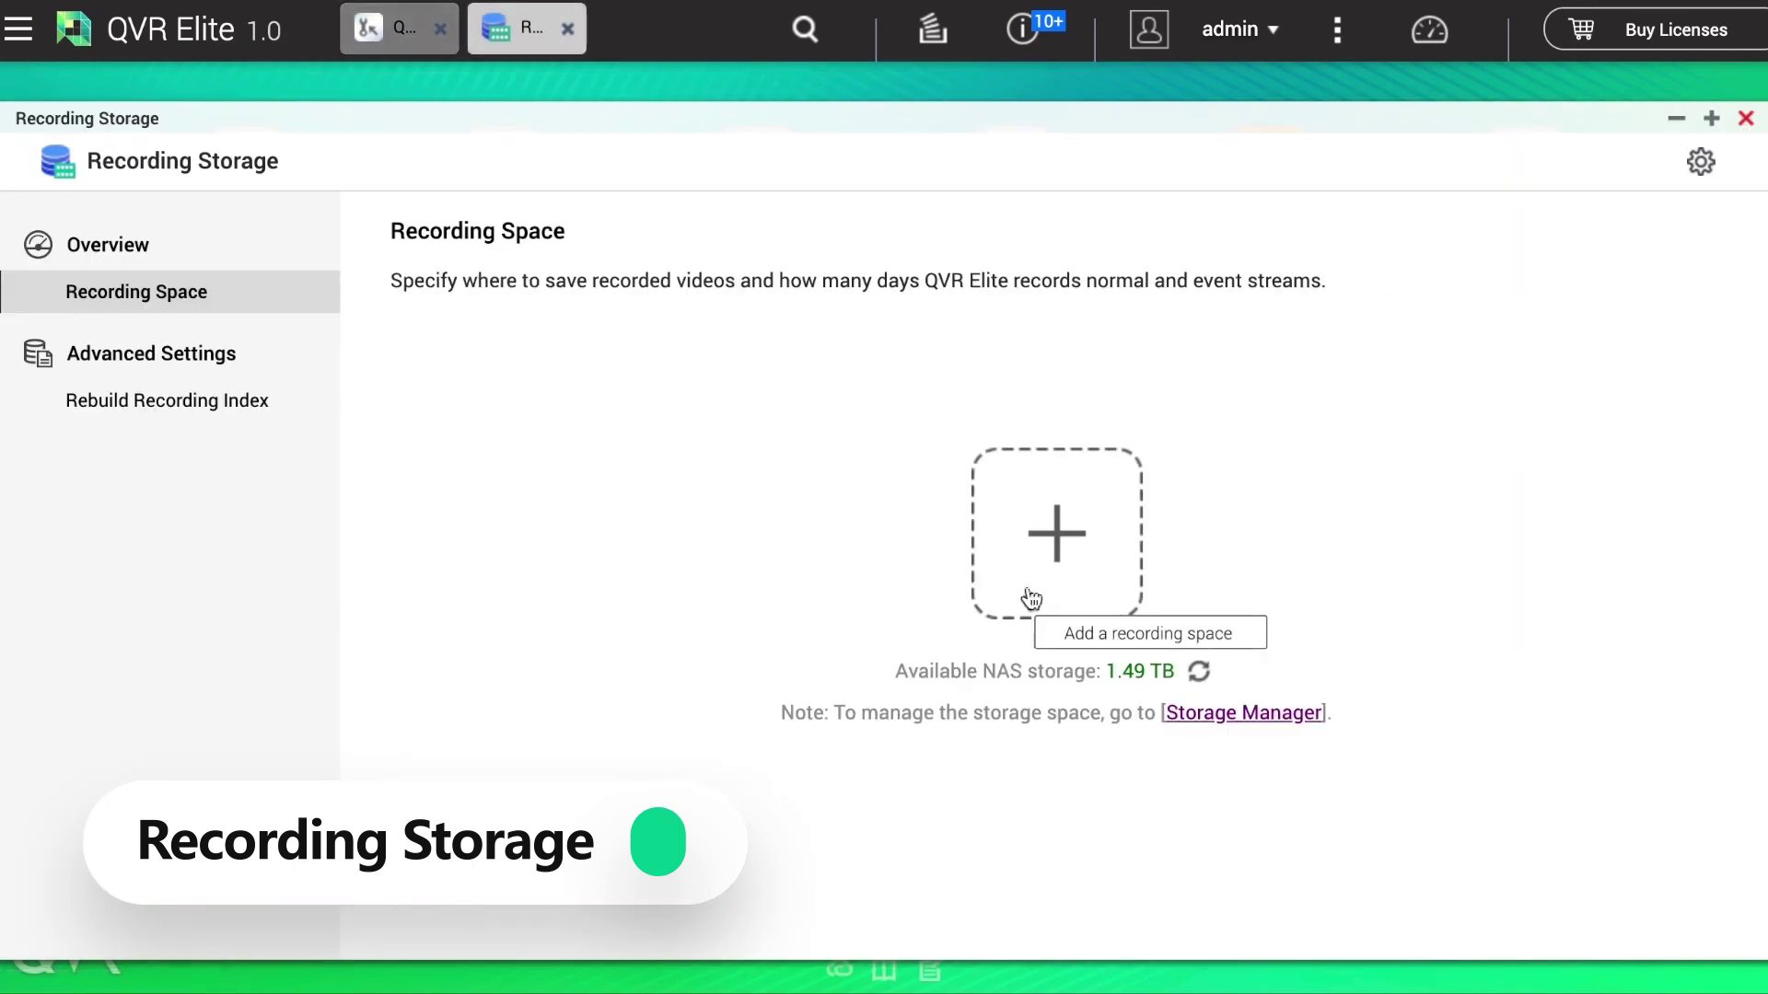
# Step: Add Space1 on Storage Pool 1 (System) using folder EliteRecording, then begin adding a camera
pyautogui.click(1074, 585)
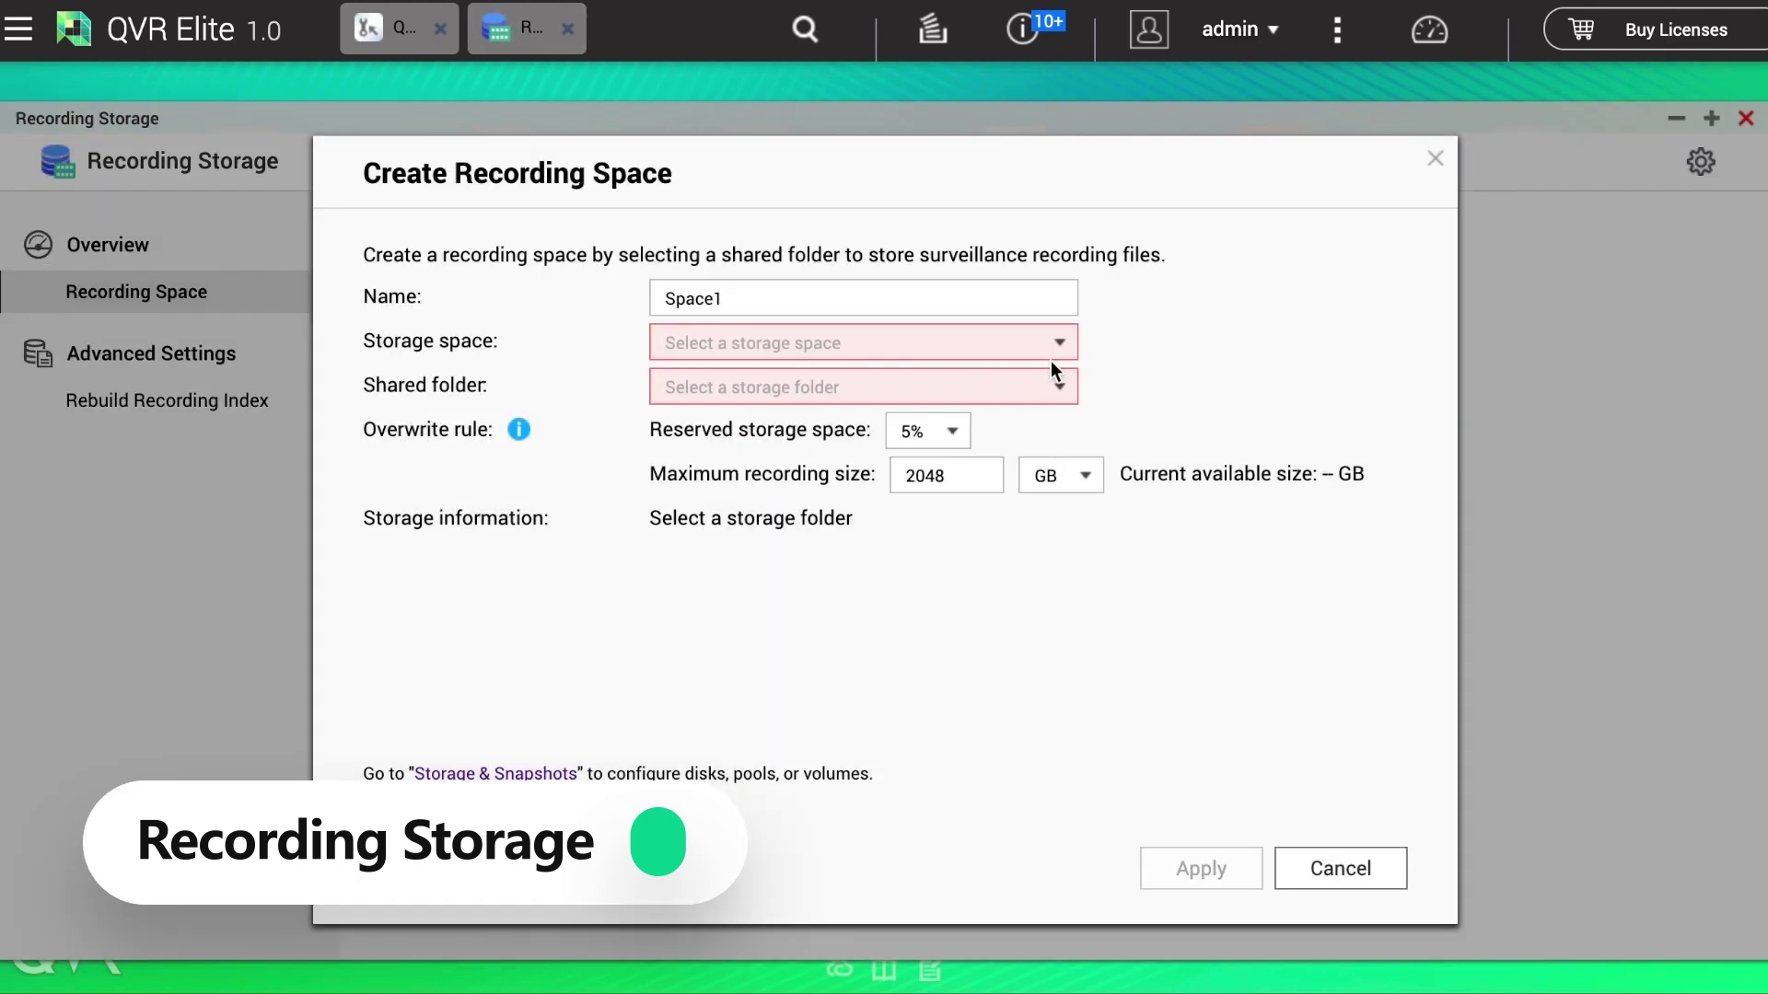
pyautogui.click(1051, 355)
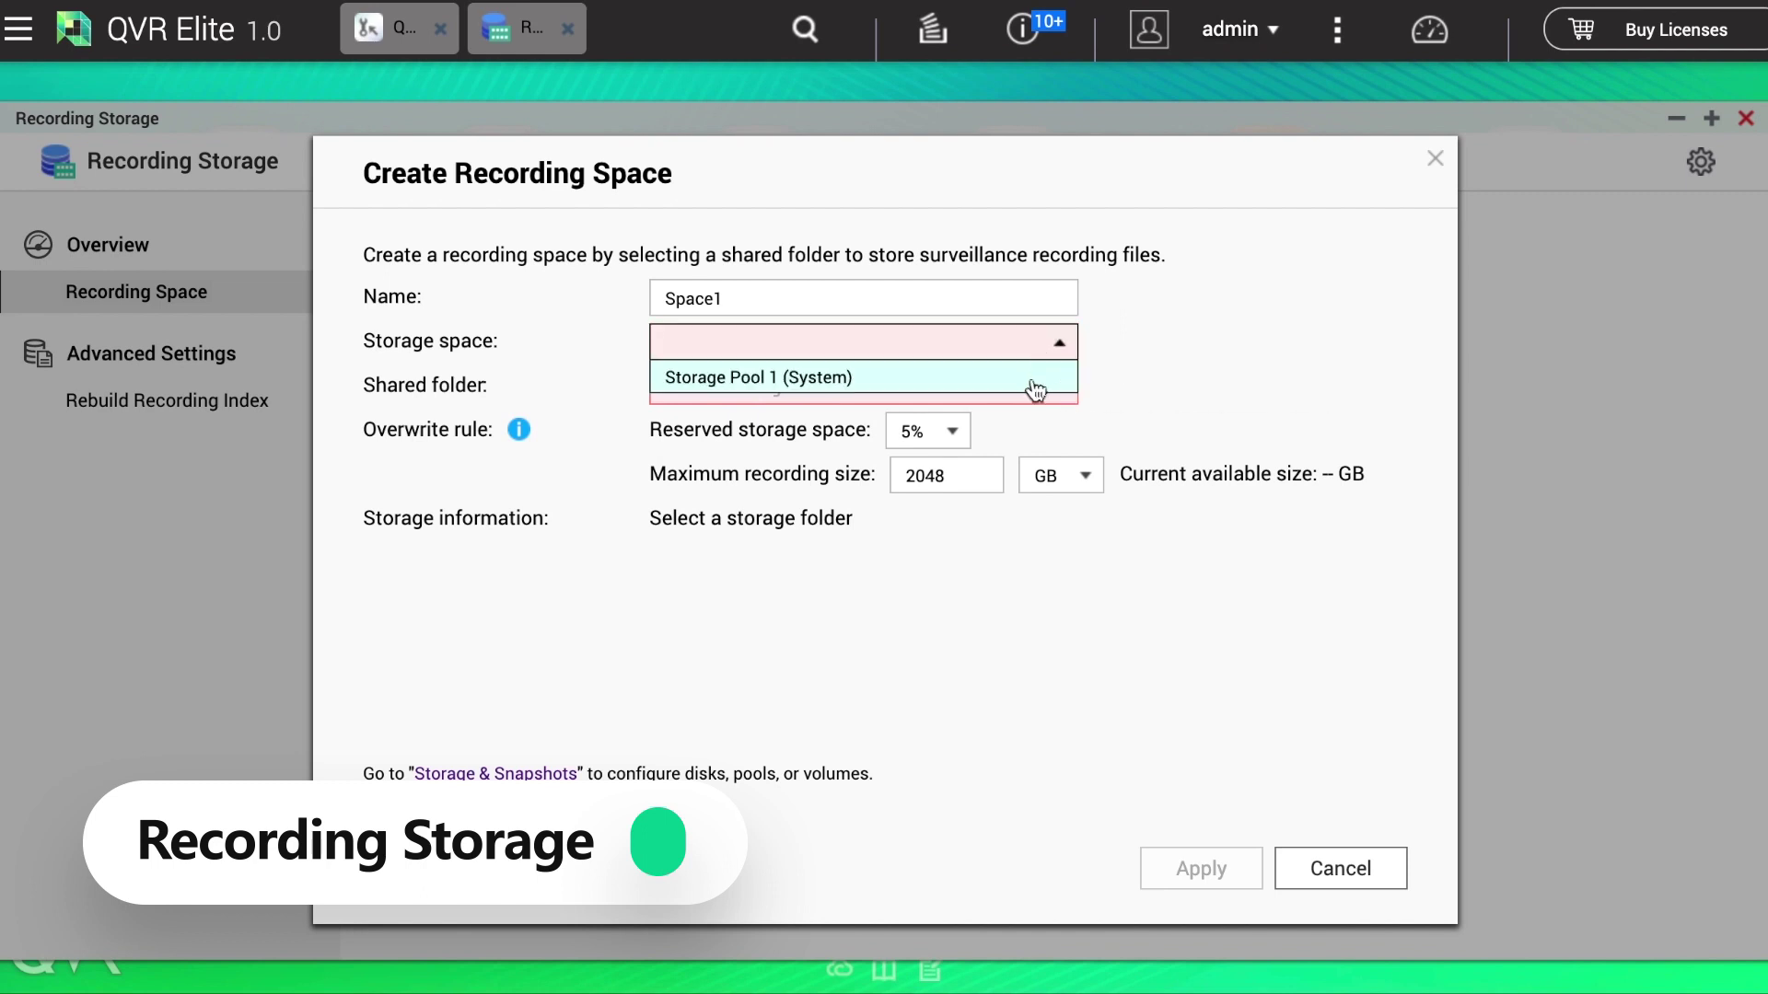
pyautogui.click(1036, 379)
pyautogui.click(1056, 398)
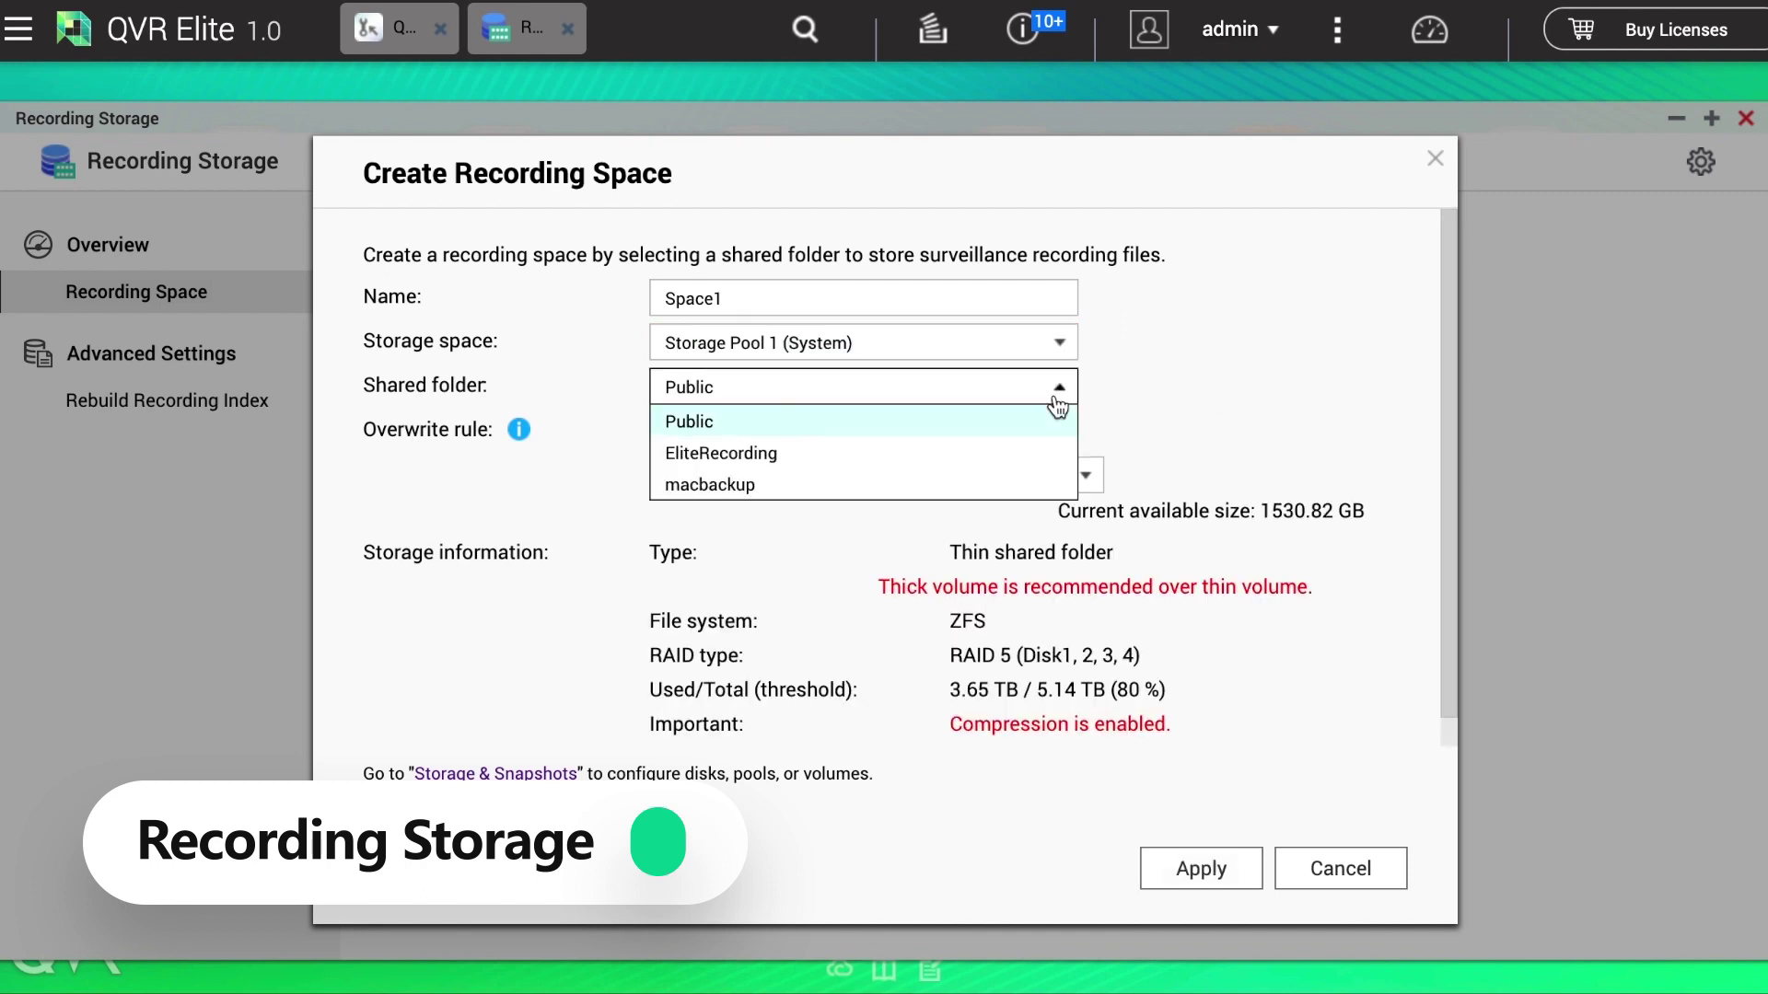
pyautogui.click(1035, 451)
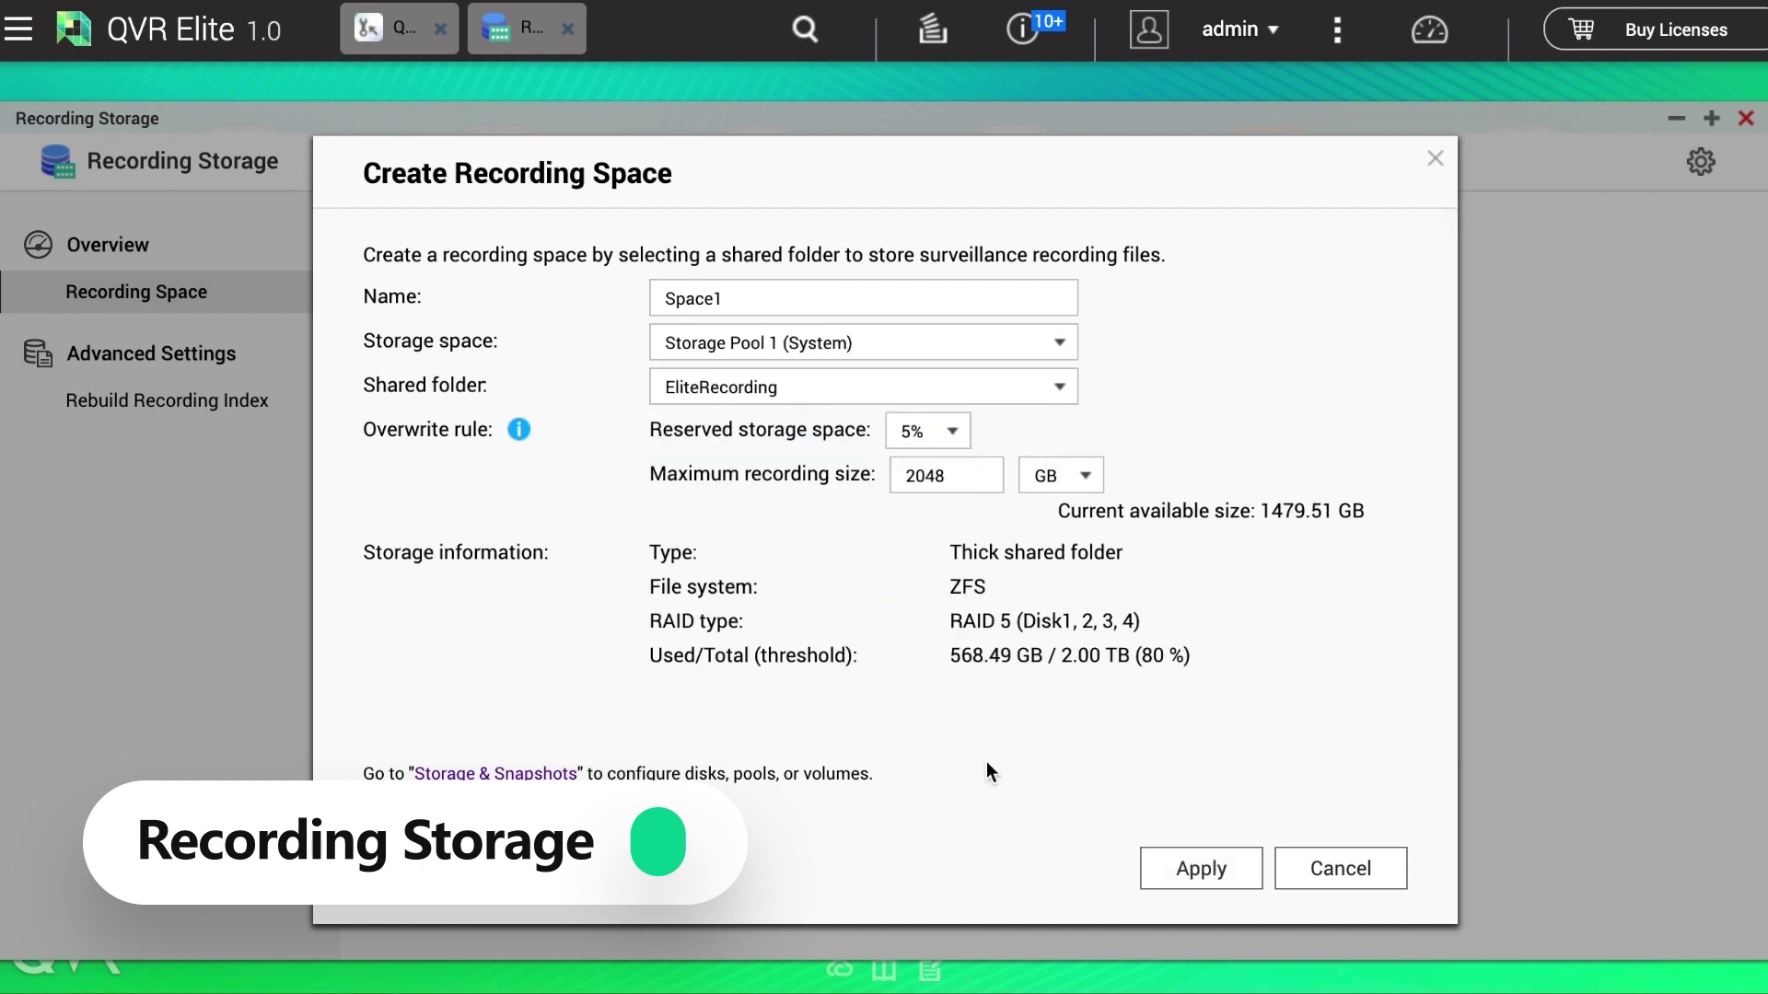
pyautogui.click(1199, 871)
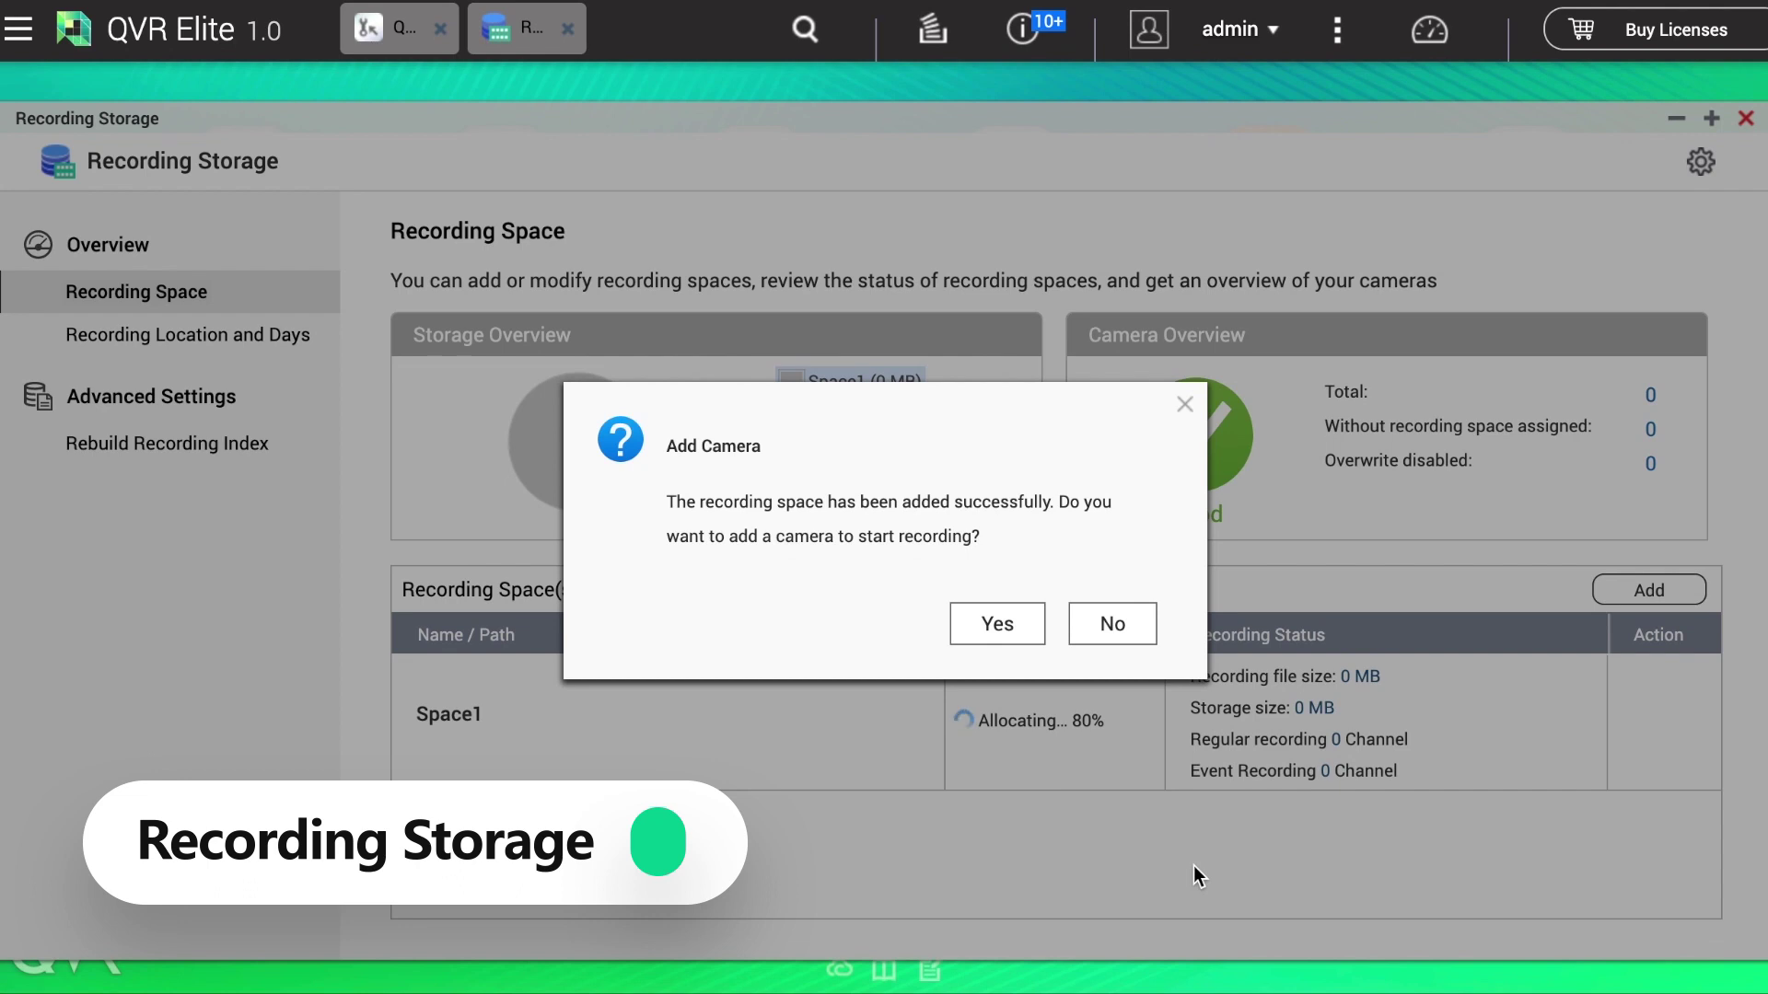
pyautogui.click(992, 626)
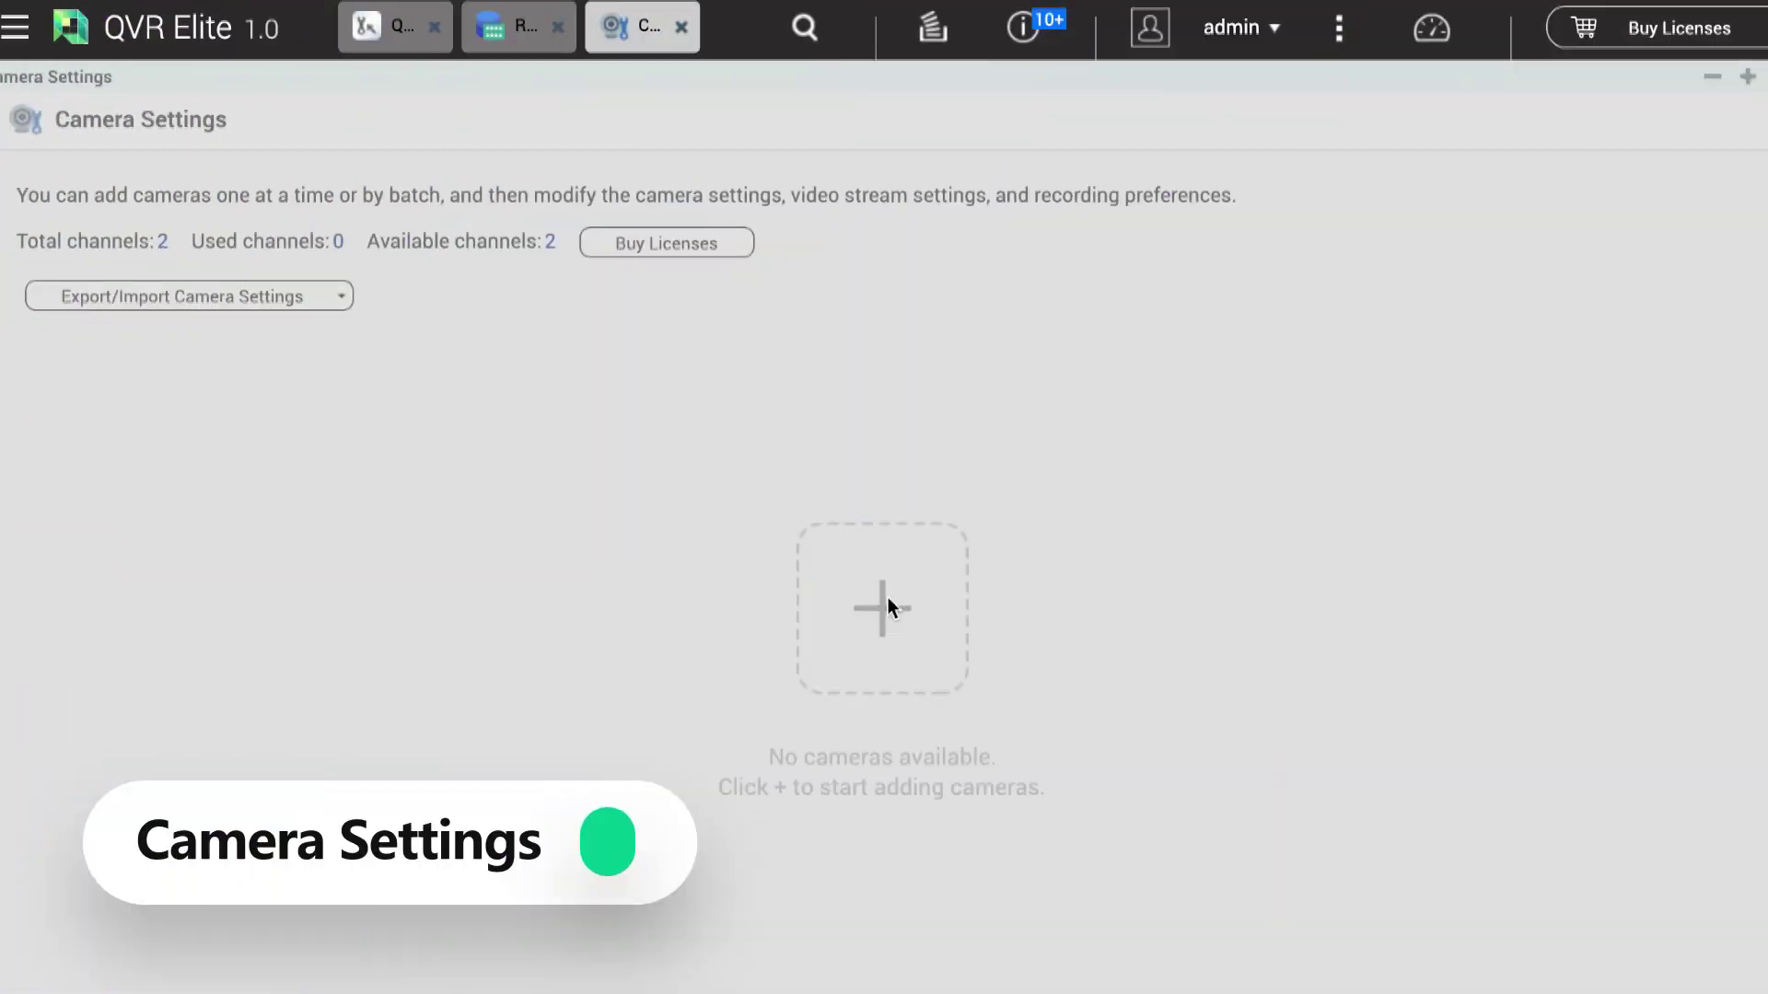
pyautogui.click(888, 600)
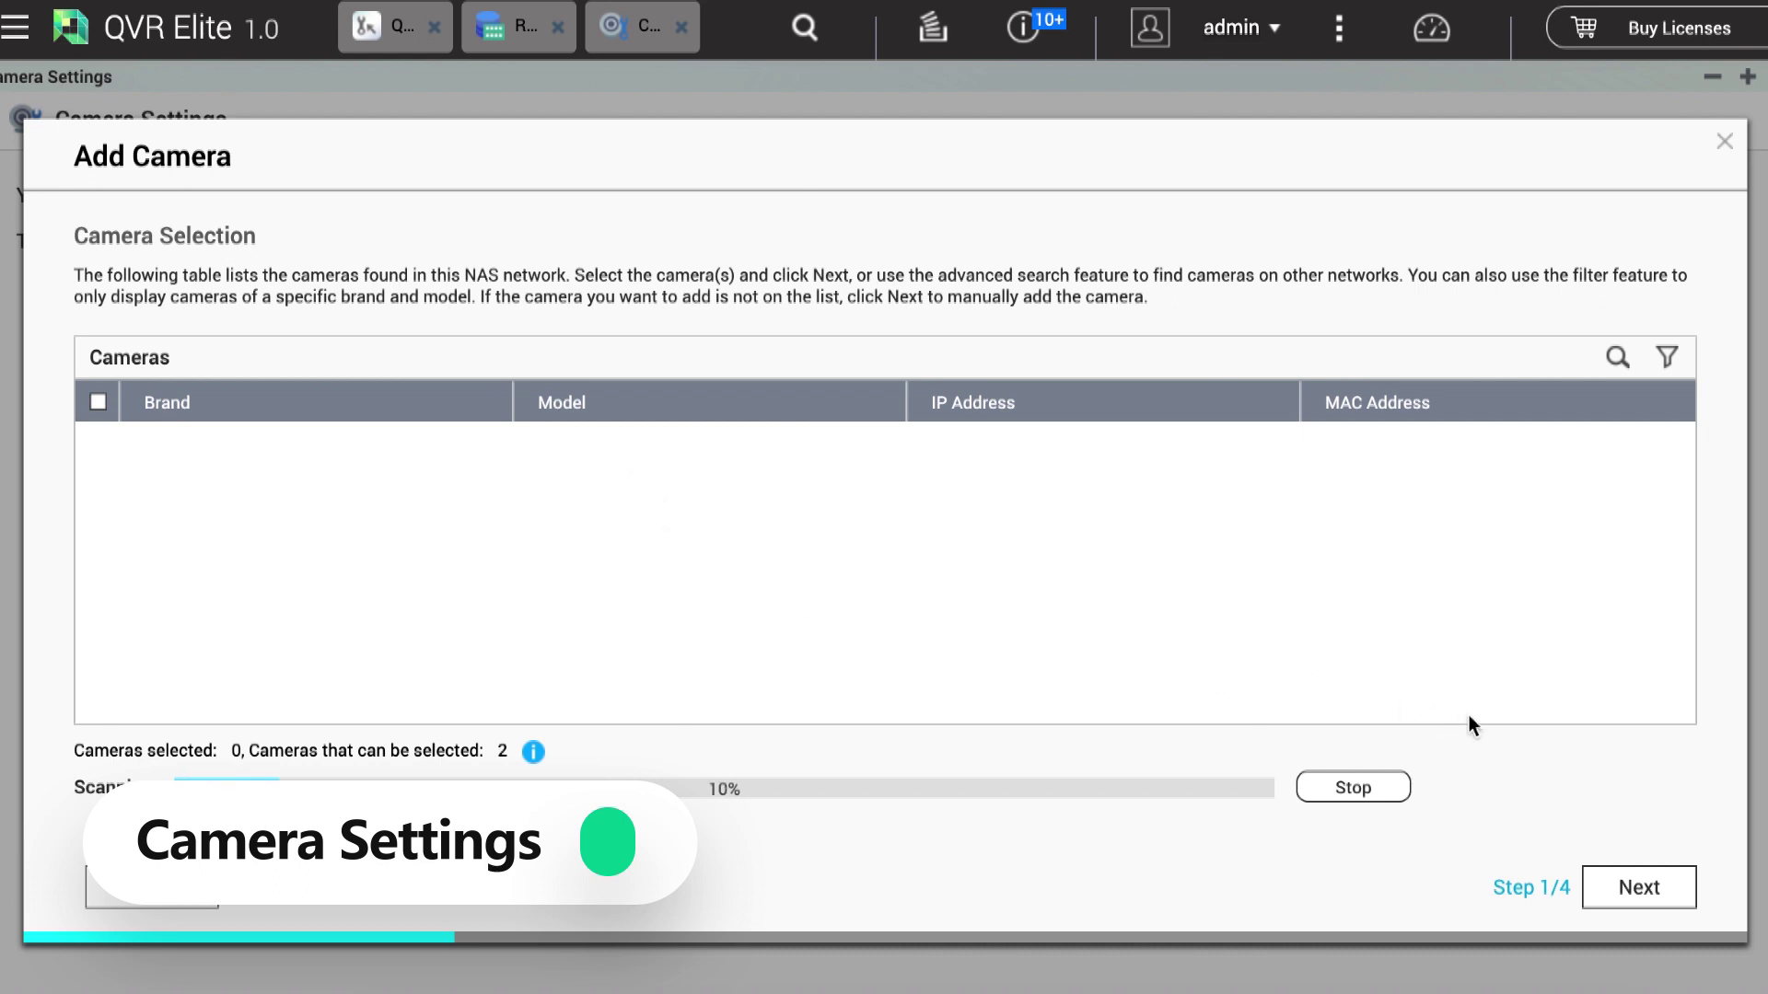
# Step: Add a manual camera row with brand Hanwha and model PNF-9010R
pyautogui.click(1658, 887)
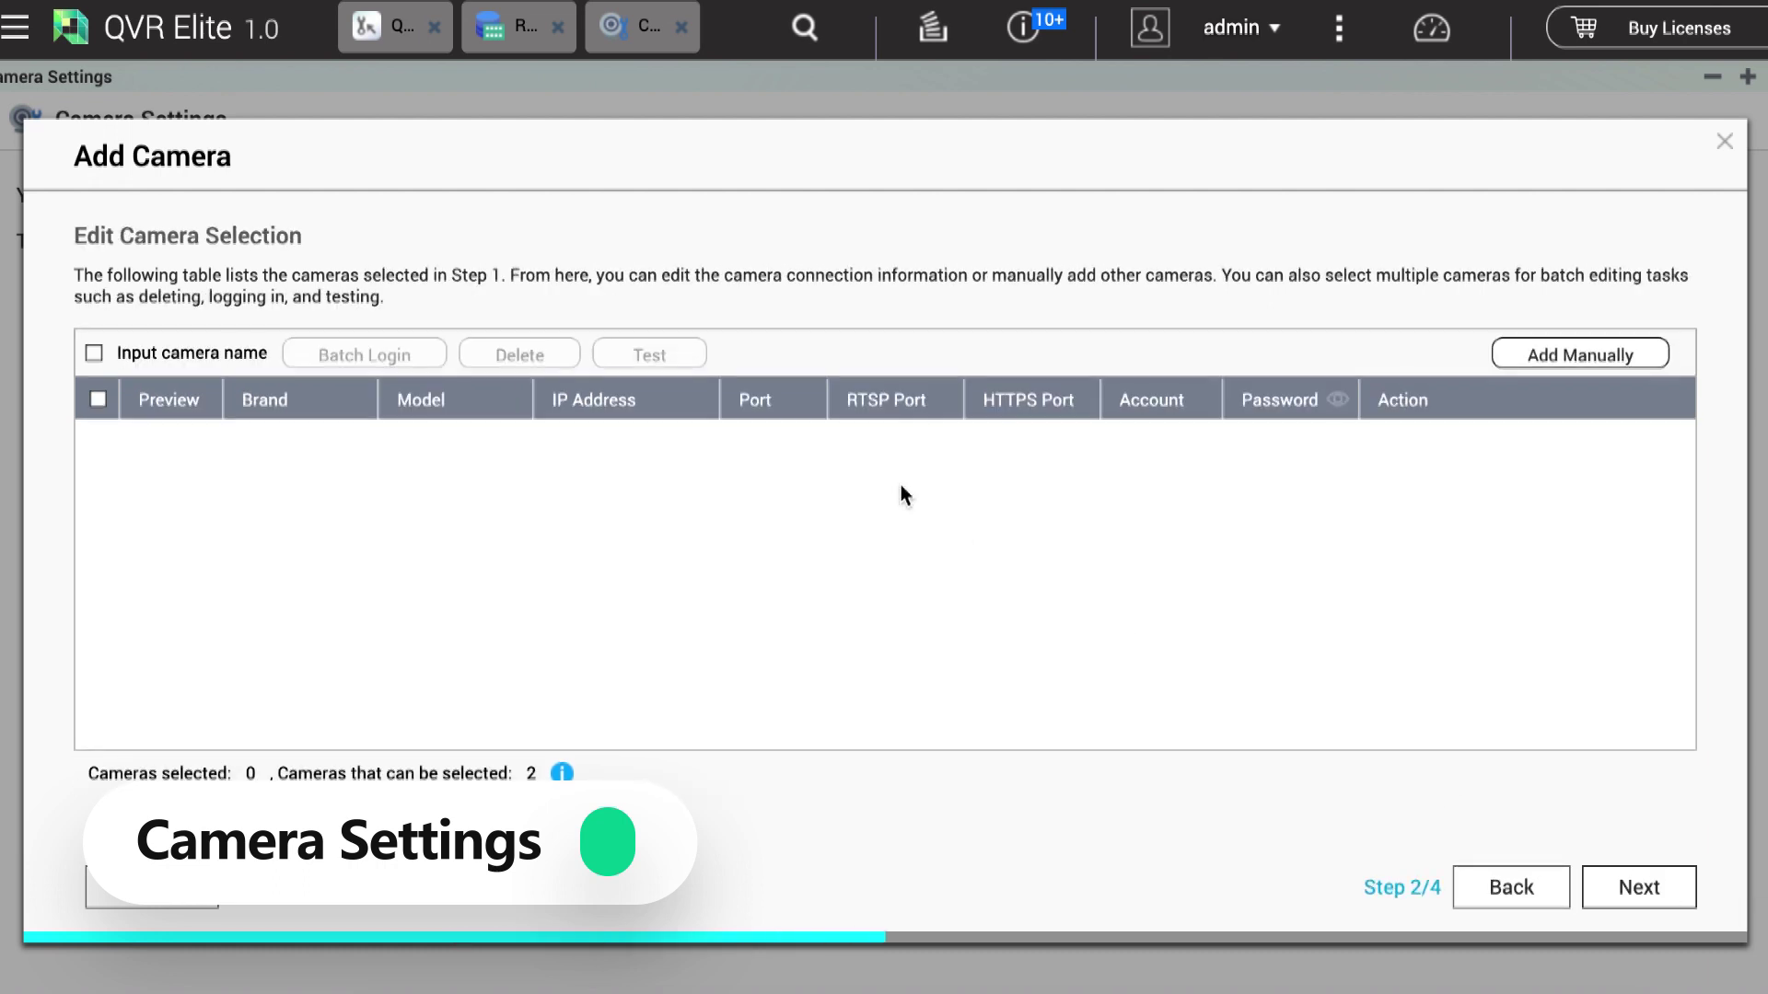
pyautogui.click(1607, 358)
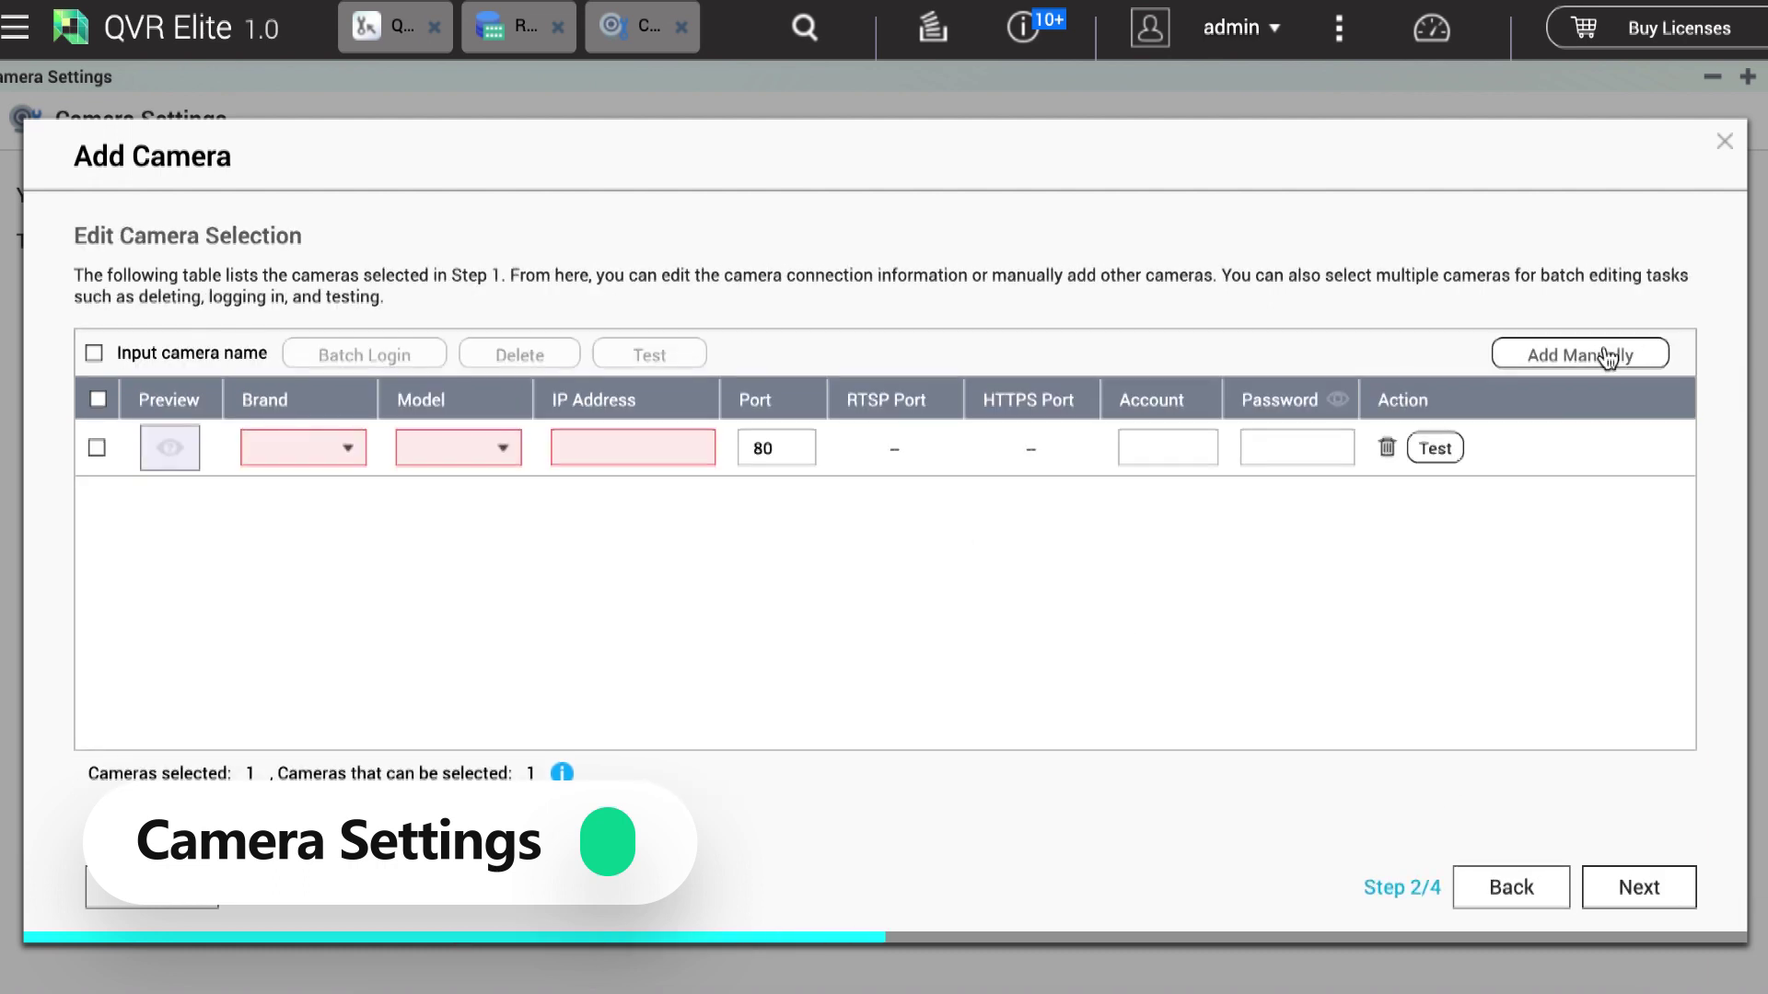
pyautogui.click(337, 461)
pyautogui.write('n')
pyautogui.press('BackSpace')
pyautogui.write('Hanwha')
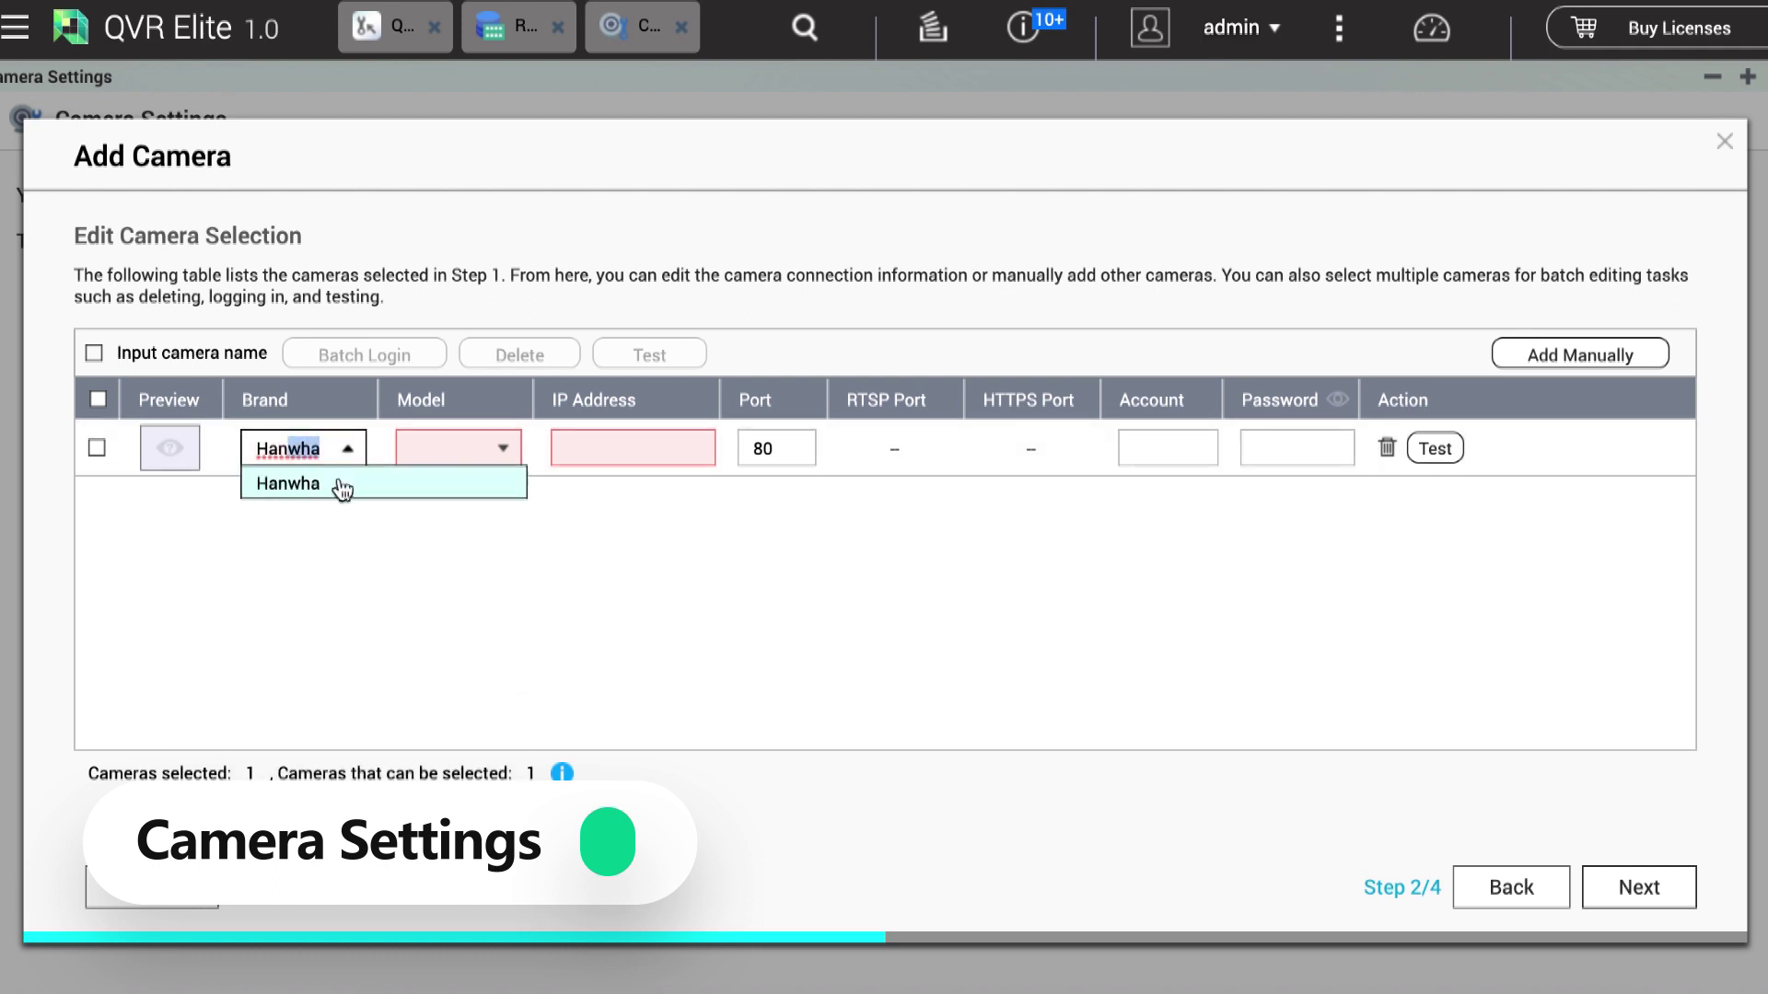
pyautogui.click(343, 488)
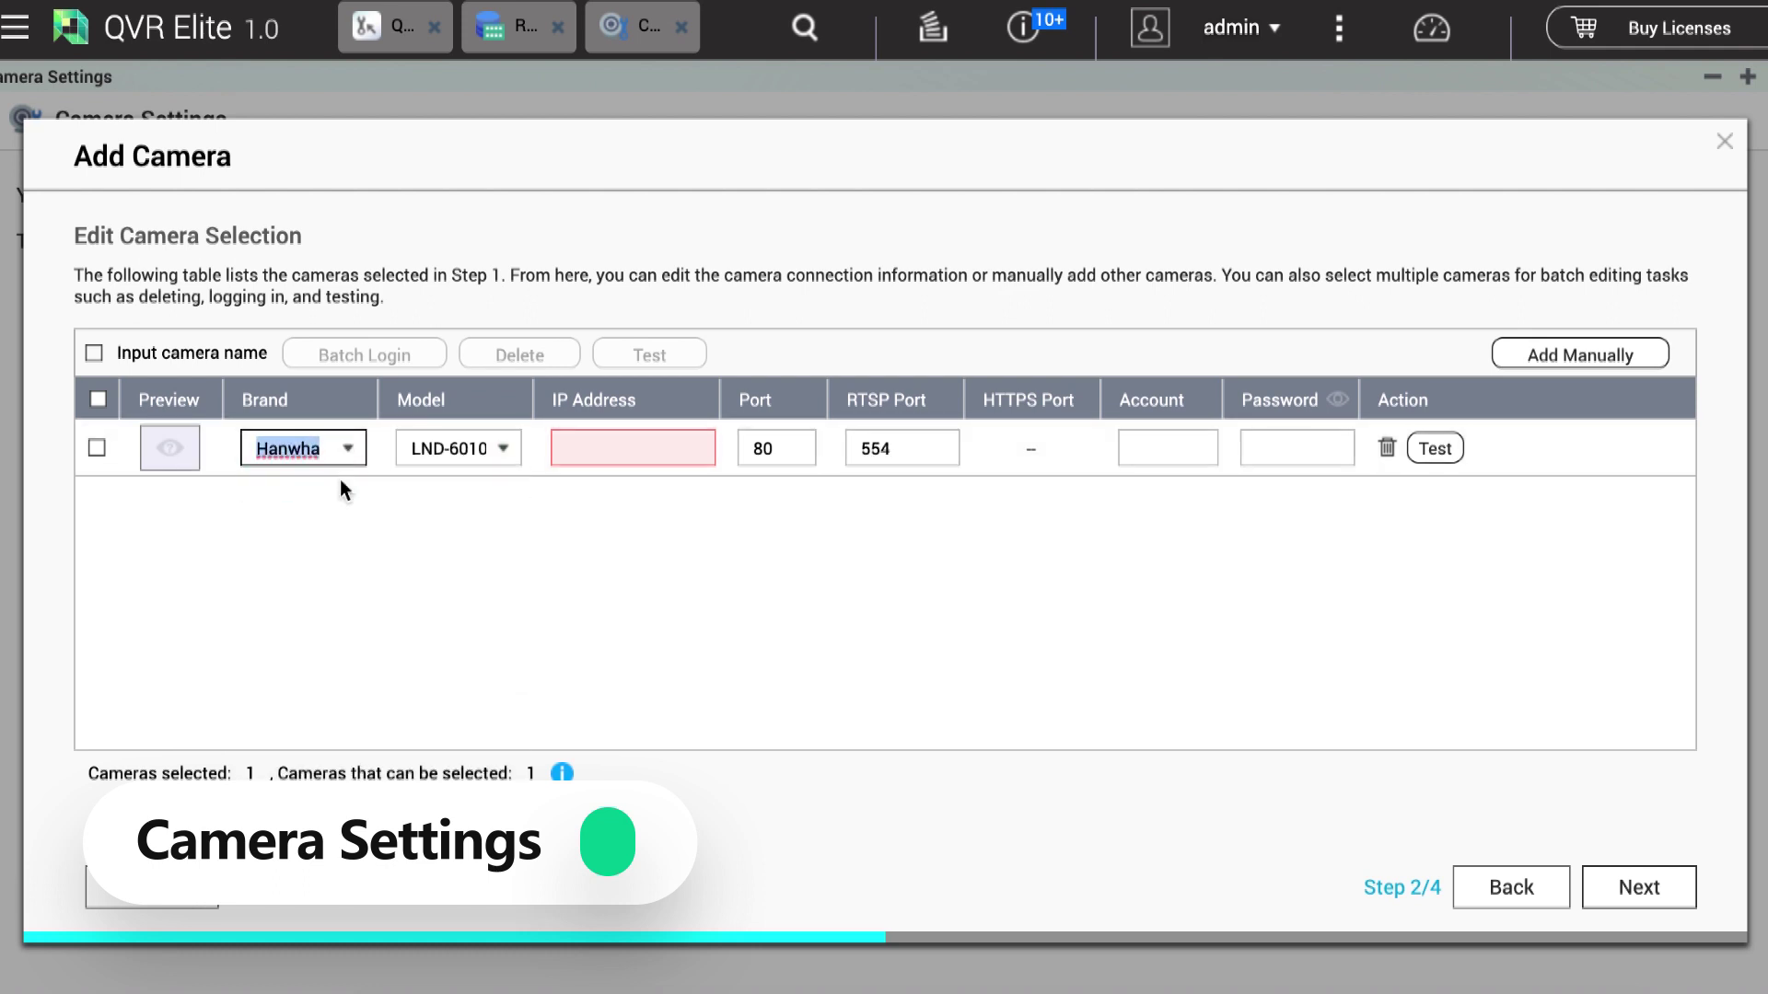
pyautogui.click(492, 452)
pyautogui.write('PNF')
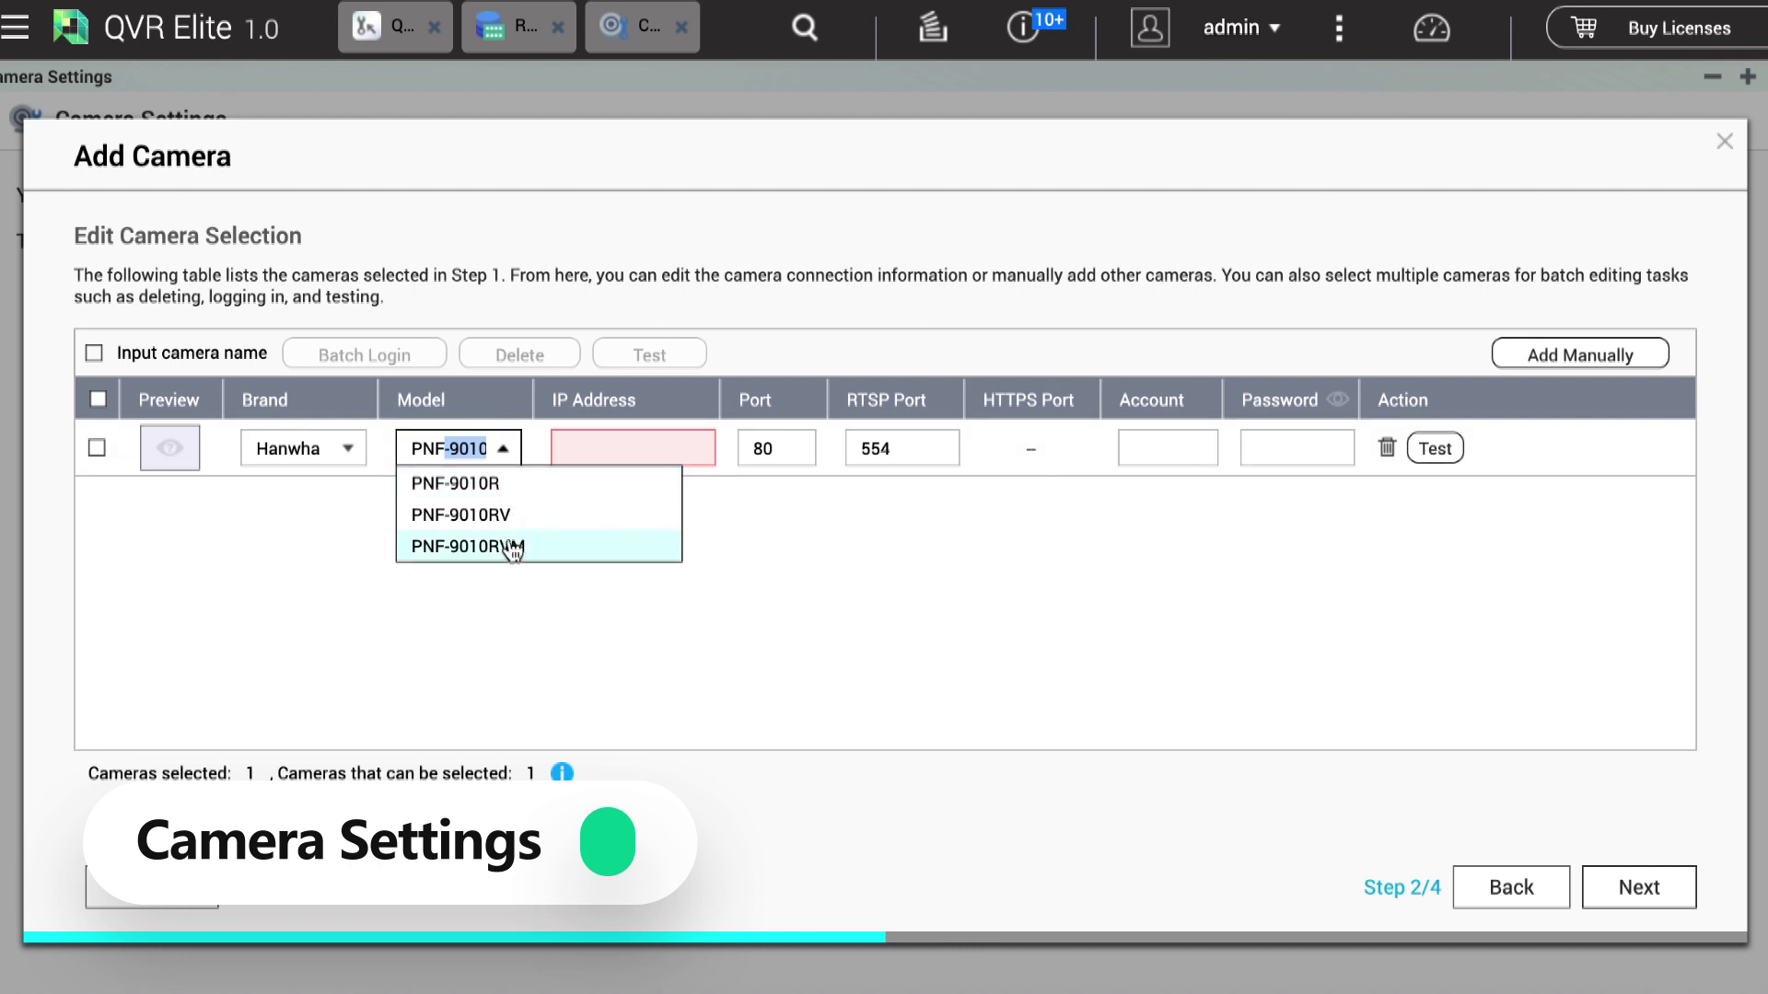
pyautogui.click(497, 488)
# Step: Give the Hanwha camera IP 10.64.105.146 and its login, test the connection, and add another row
pyautogui.click(679, 448)
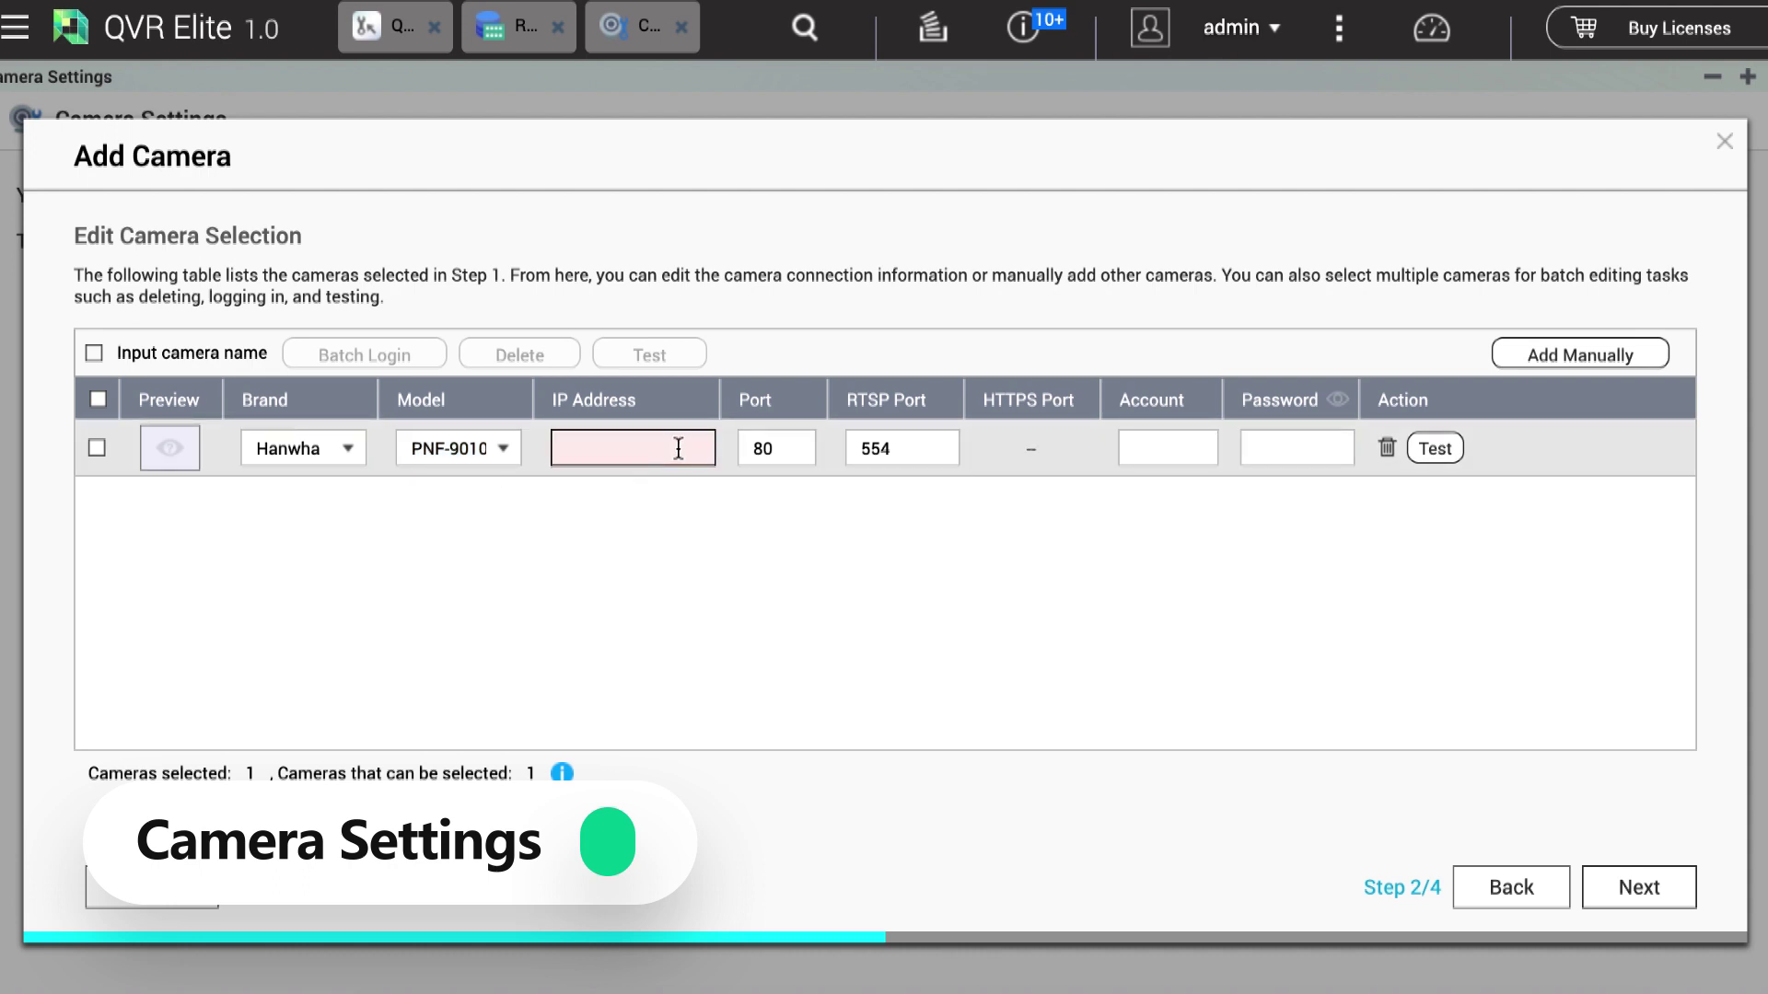
pyautogui.write('10.64.105.146')
pyautogui.click(1158, 447)
pyautogui.write('admin')
pyautogui.click(1271, 454)
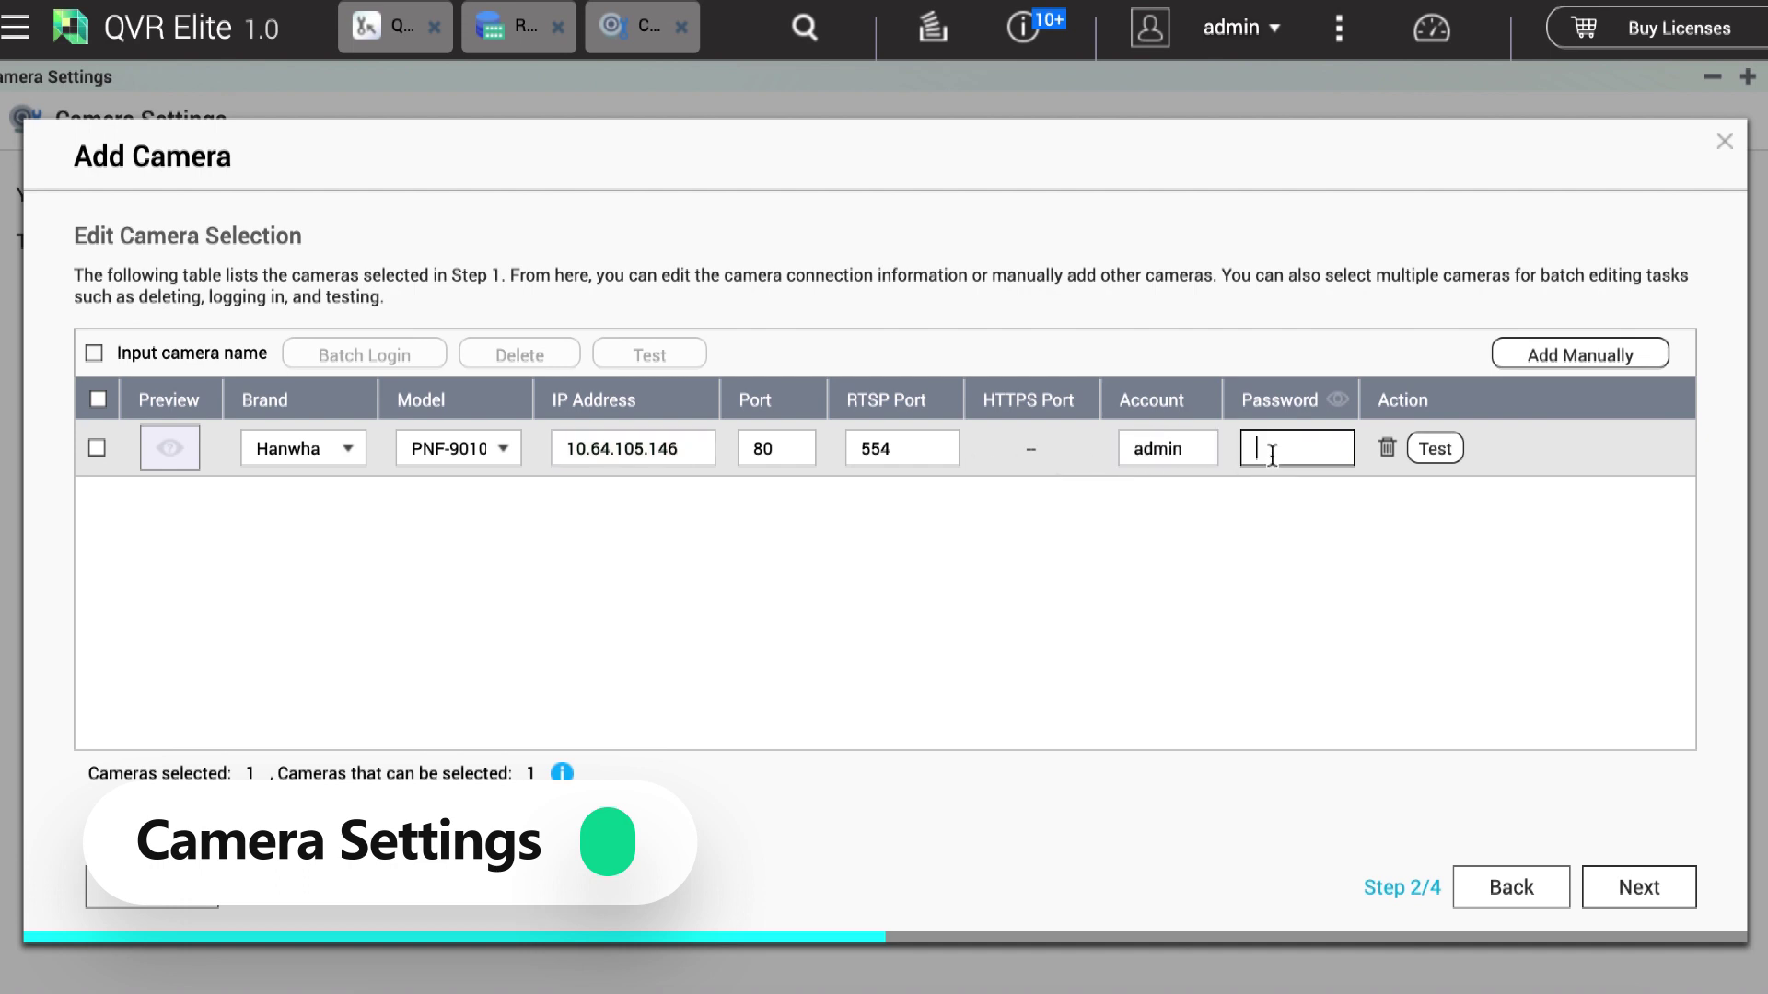
pyautogui.write('••••••••')
pyautogui.click(1434, 449)
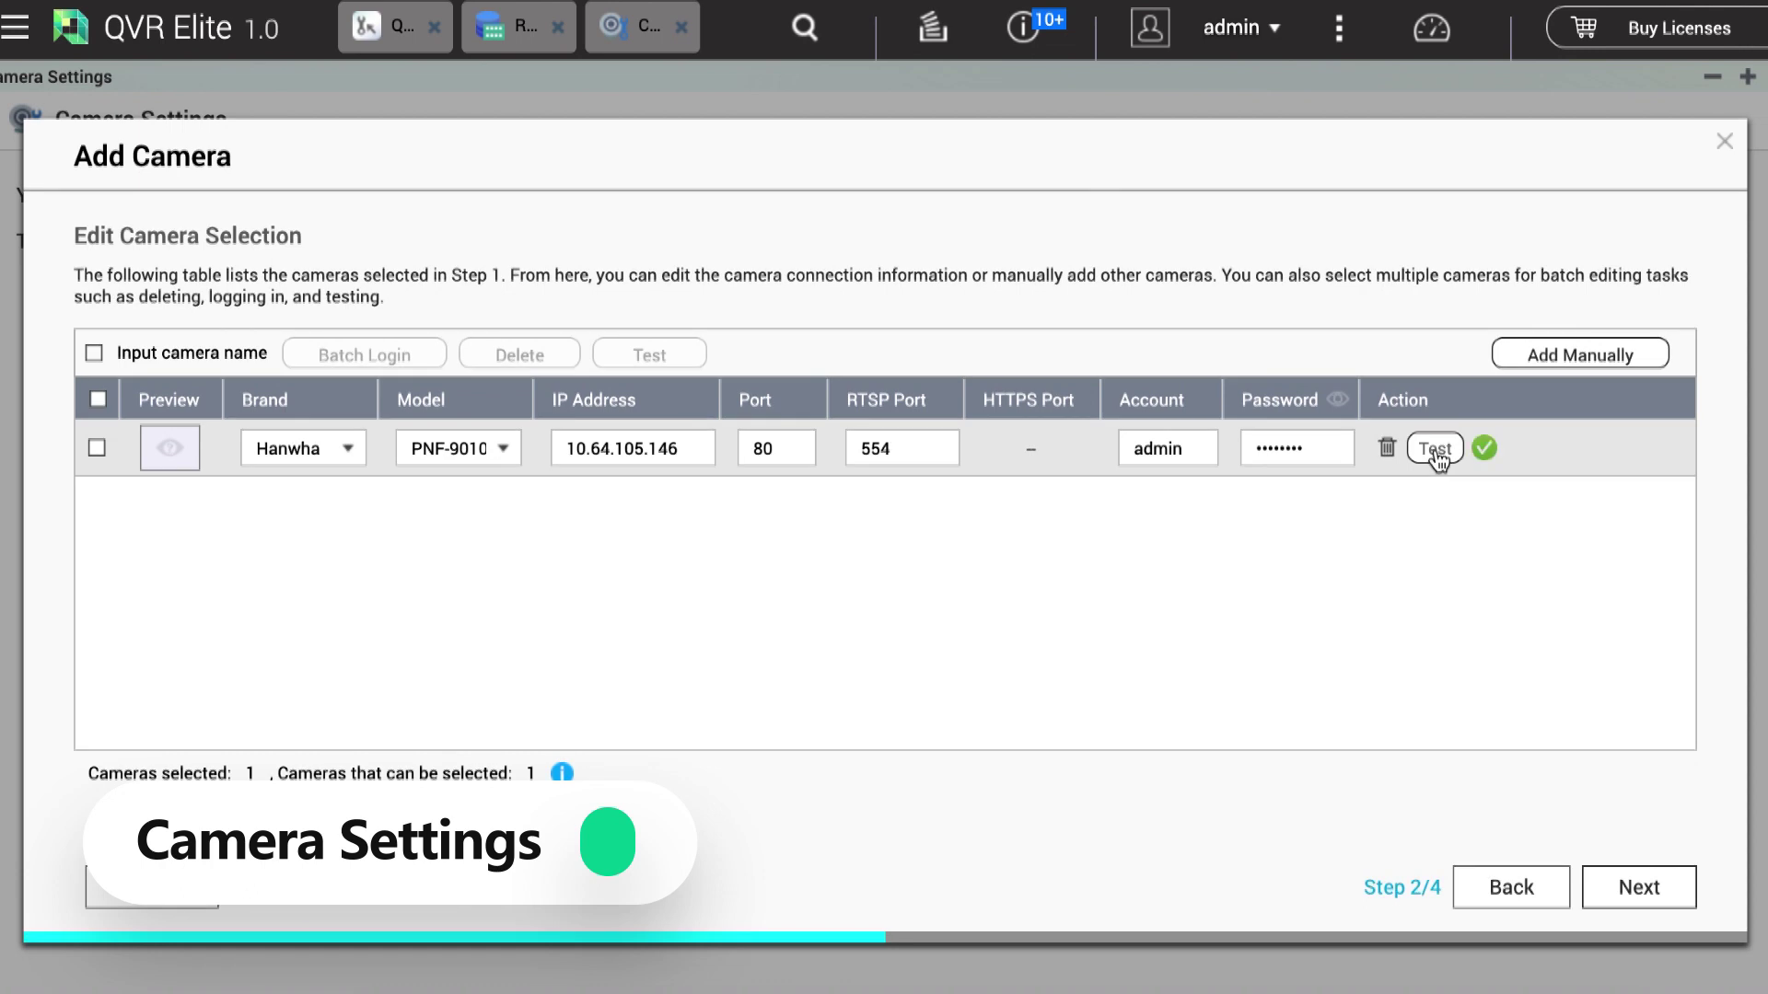
pyautogui.click(1571, 364)
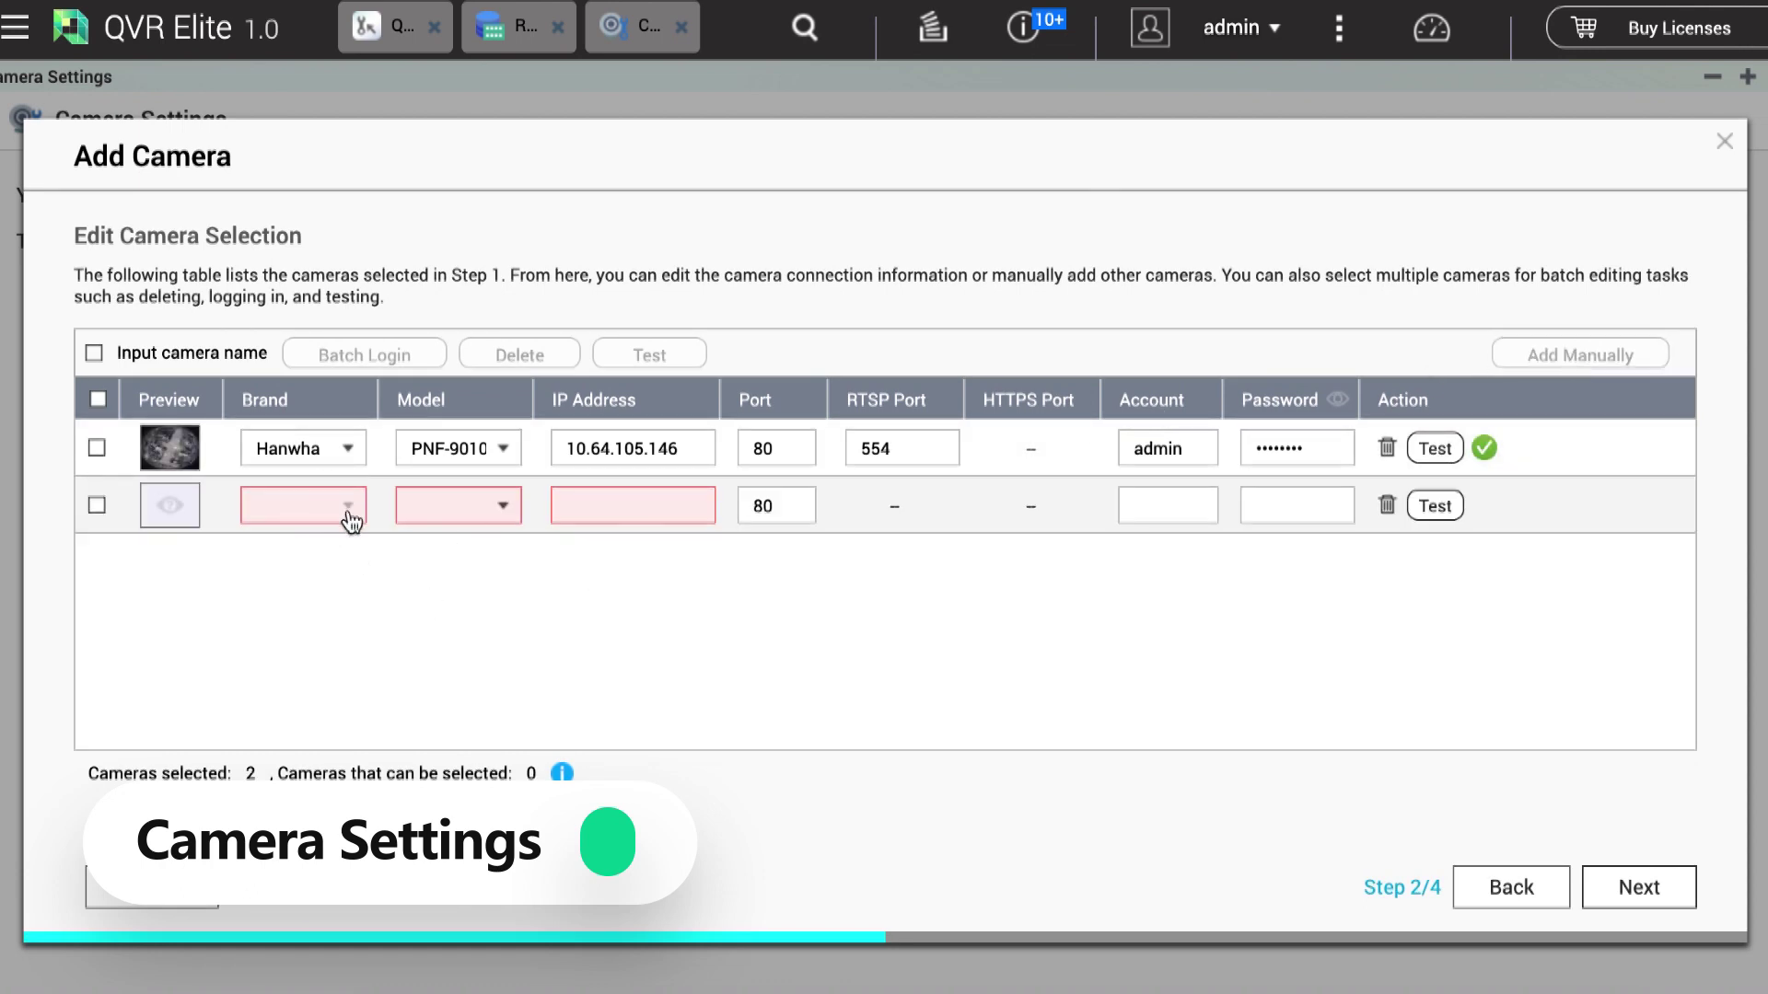
# Step: Set the second camera row to brand VIVOTEK, model IB836B-HT
pyautogui.click(311, 506)
pyautogui.write('VisionTek')
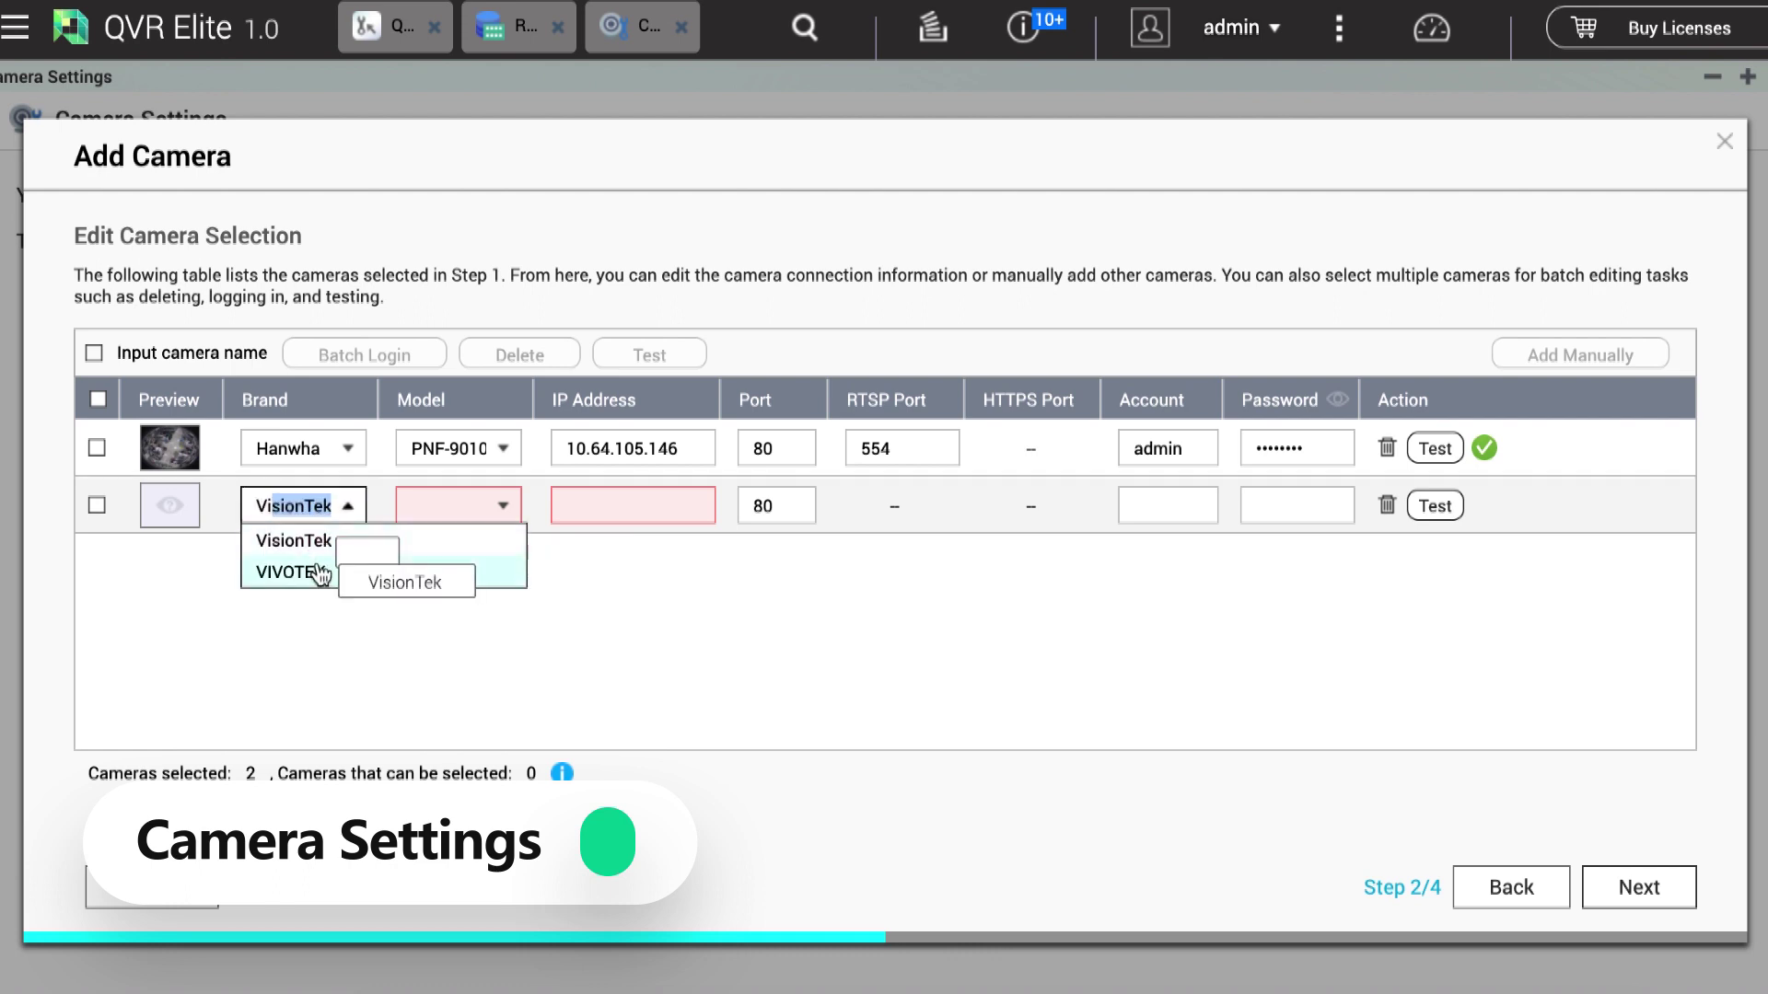
pyautogui.click(318, 572)
pyautogui.click(495, 516)
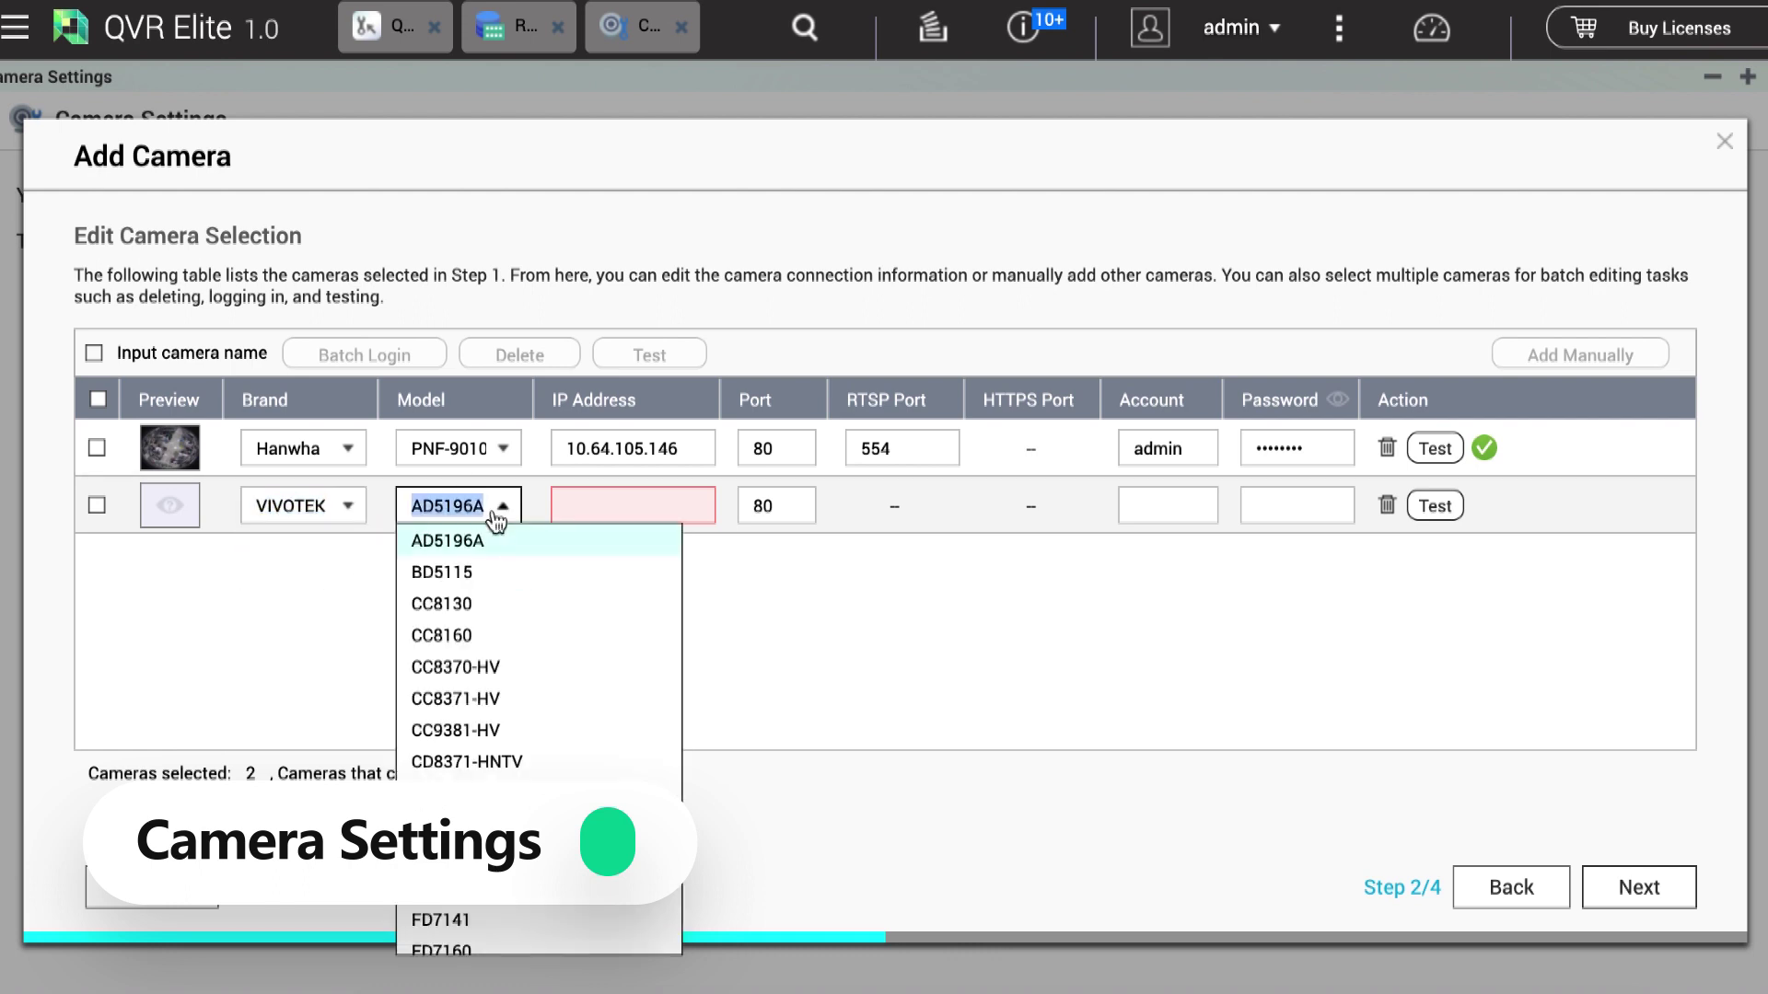
pyautogui.write('IB')
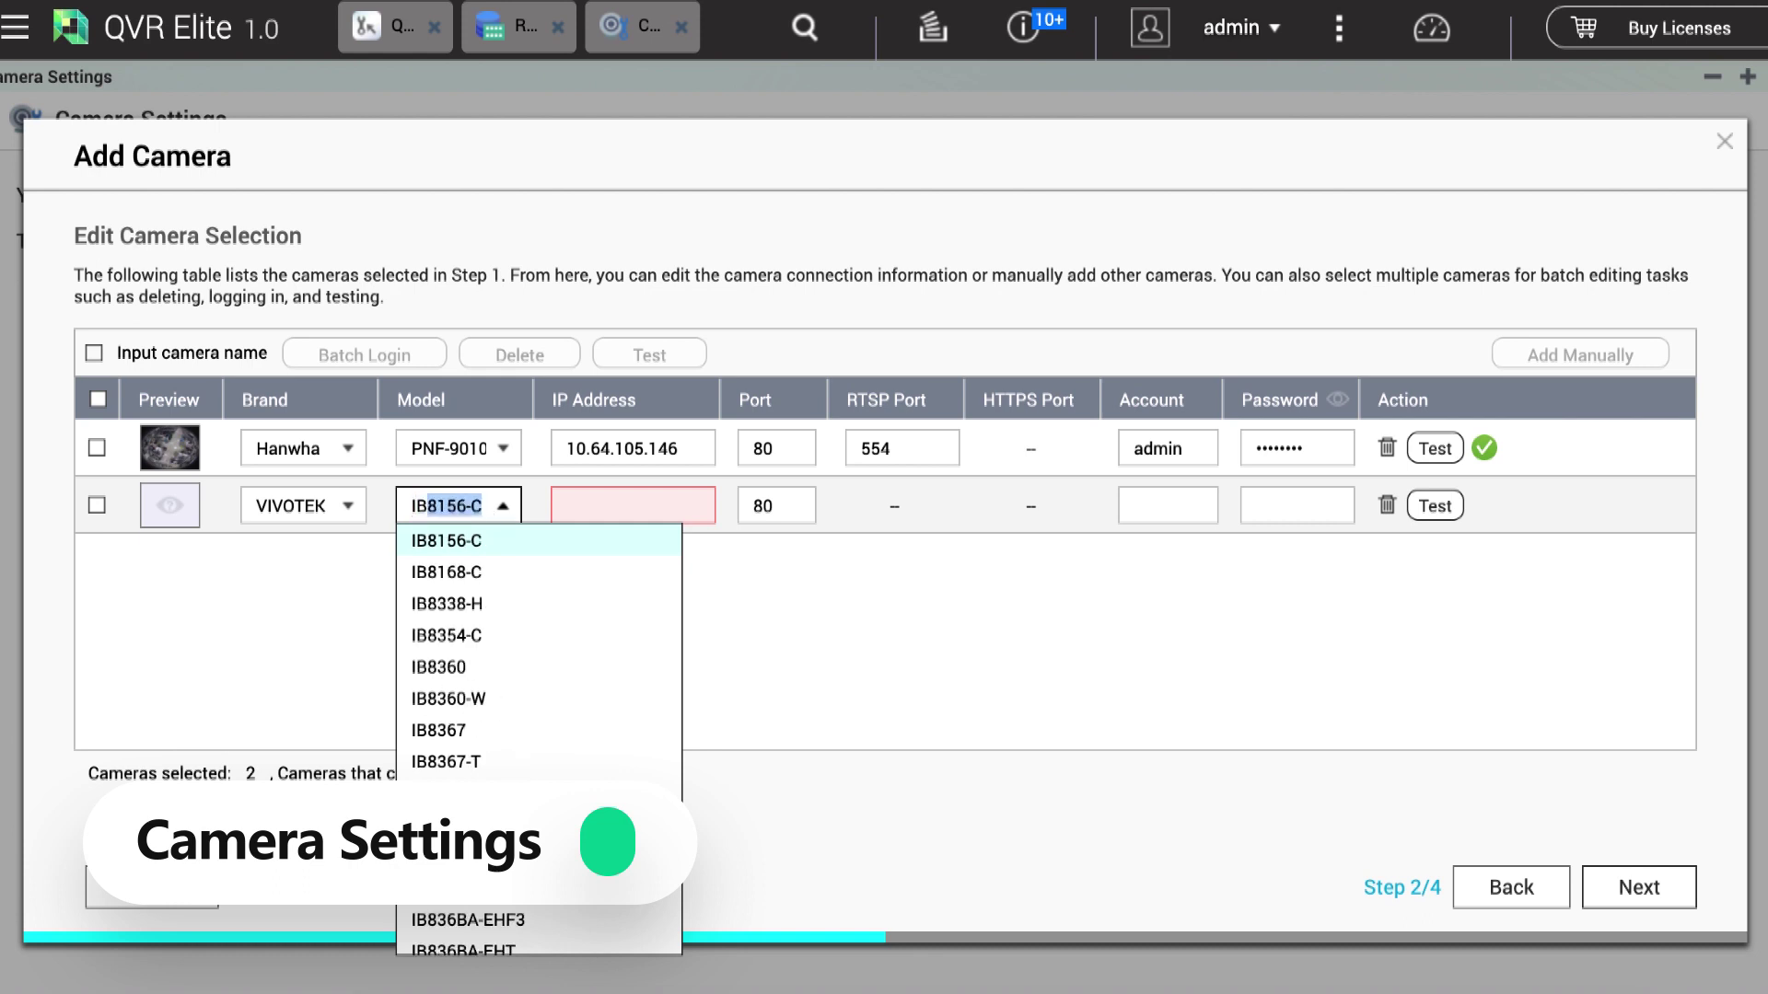
pyautogui.write('83')
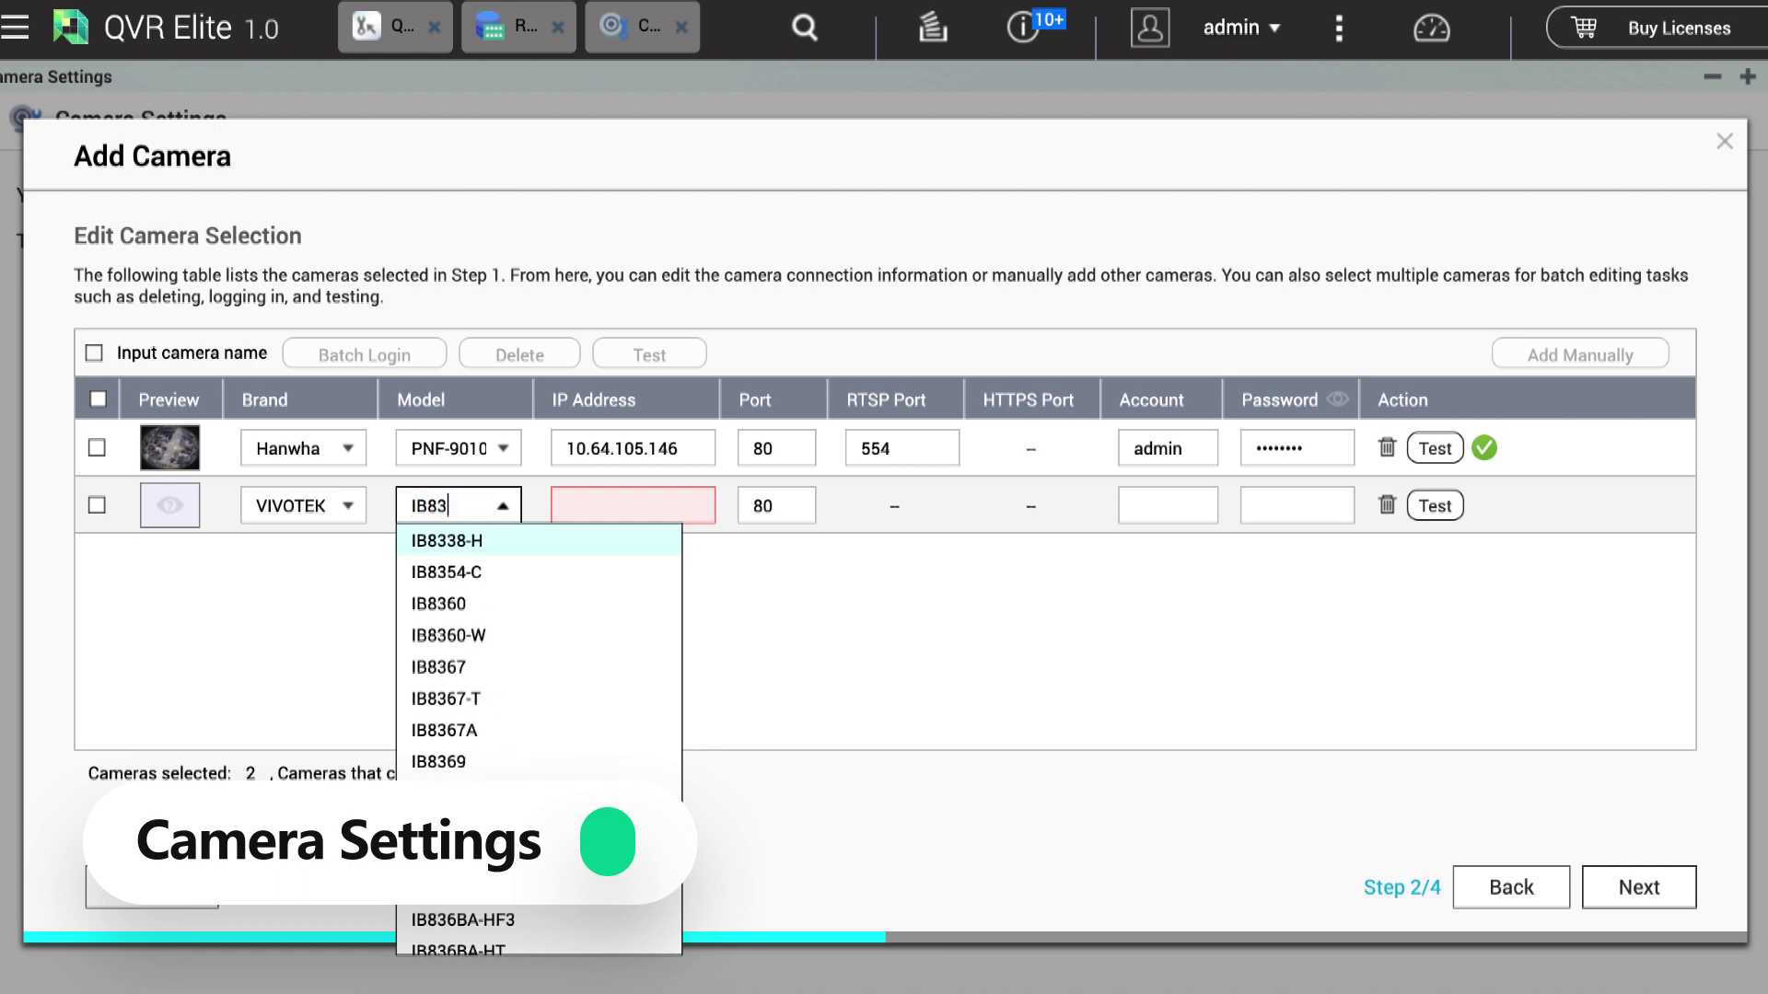
pyautogui.write('6B-HT')
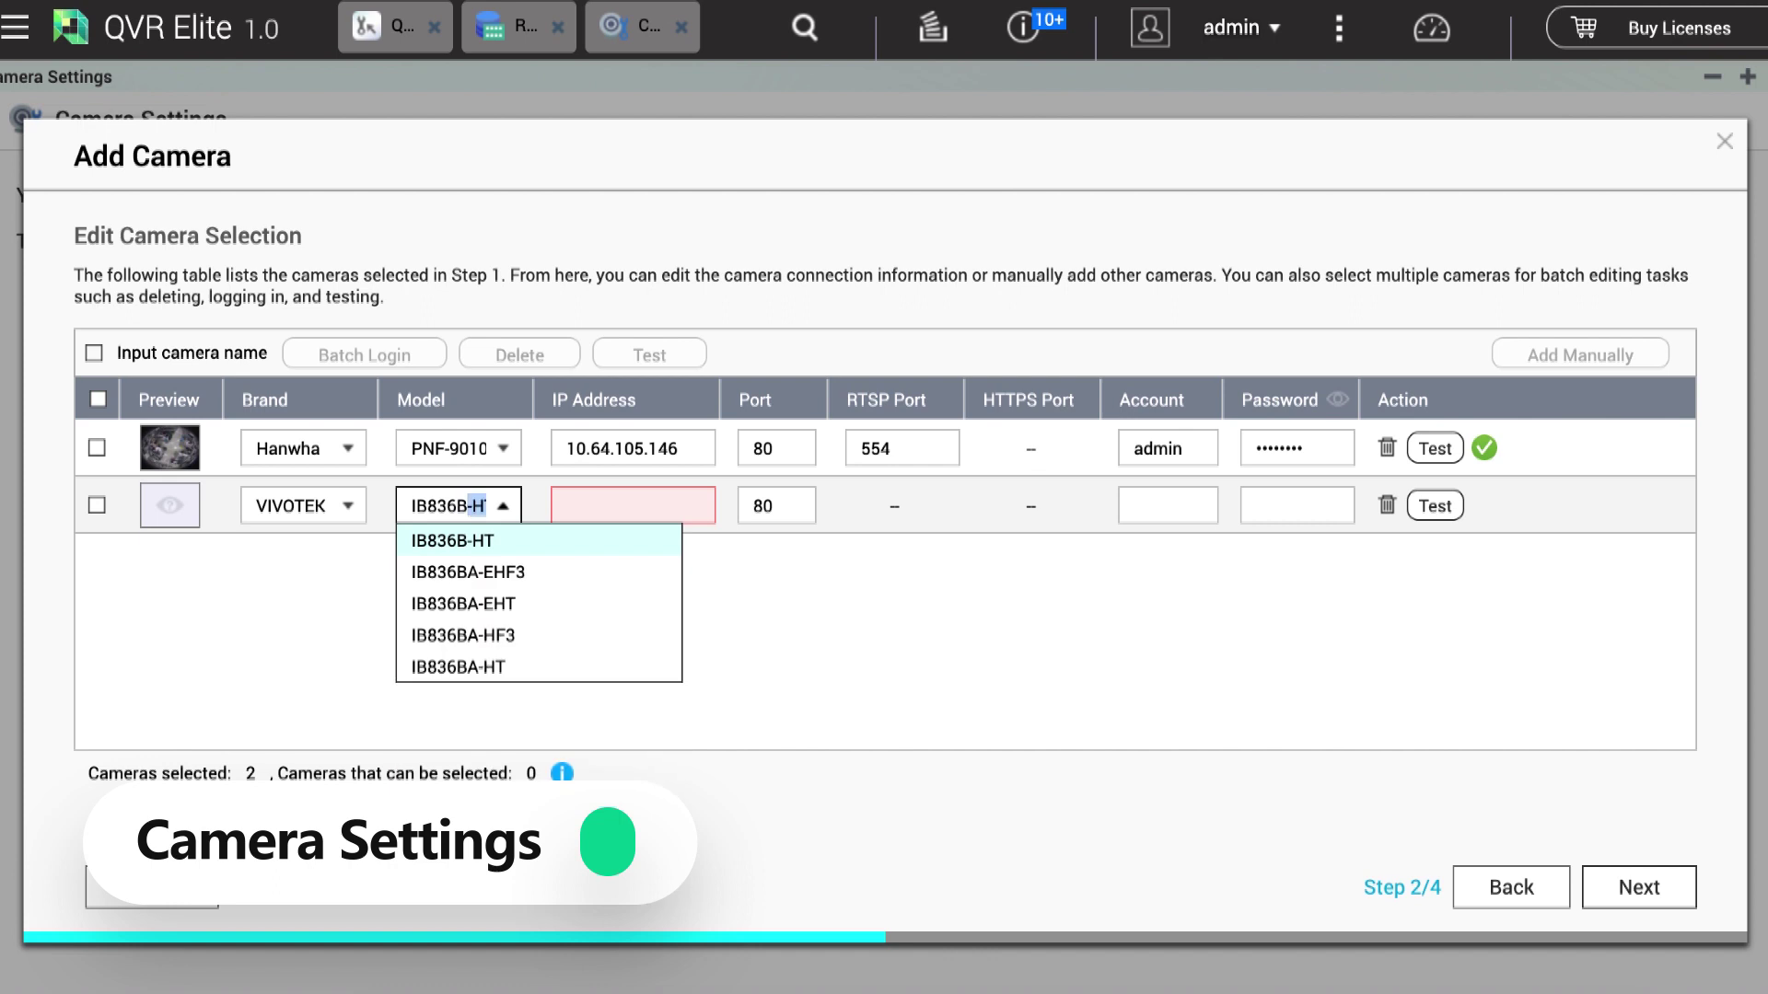
pyautogui.click(519, 549)
# Step: Enter IP 10.64.116.71 and the VIVOTEK login, pass the connection test, and continue
pyautogui.click(698, 502)
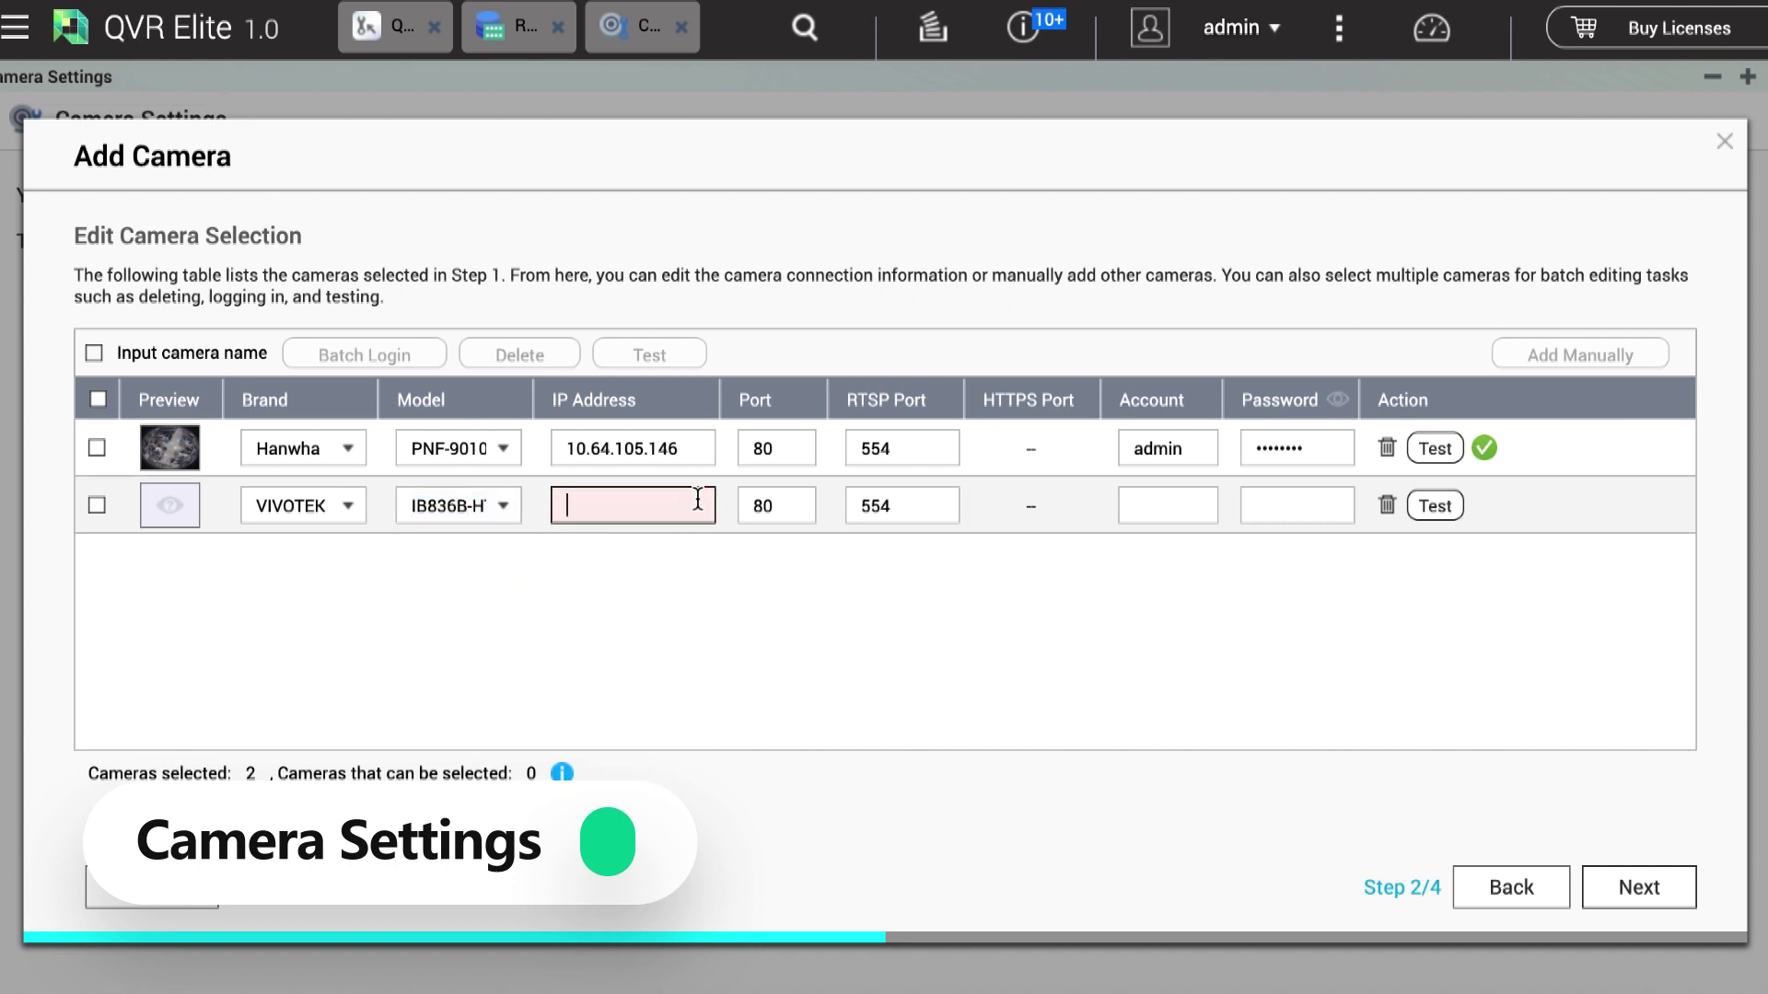
pyautogui.write('10.64.116.71')
pyautogui.click(1157, 506)
pyautogui.write('root')
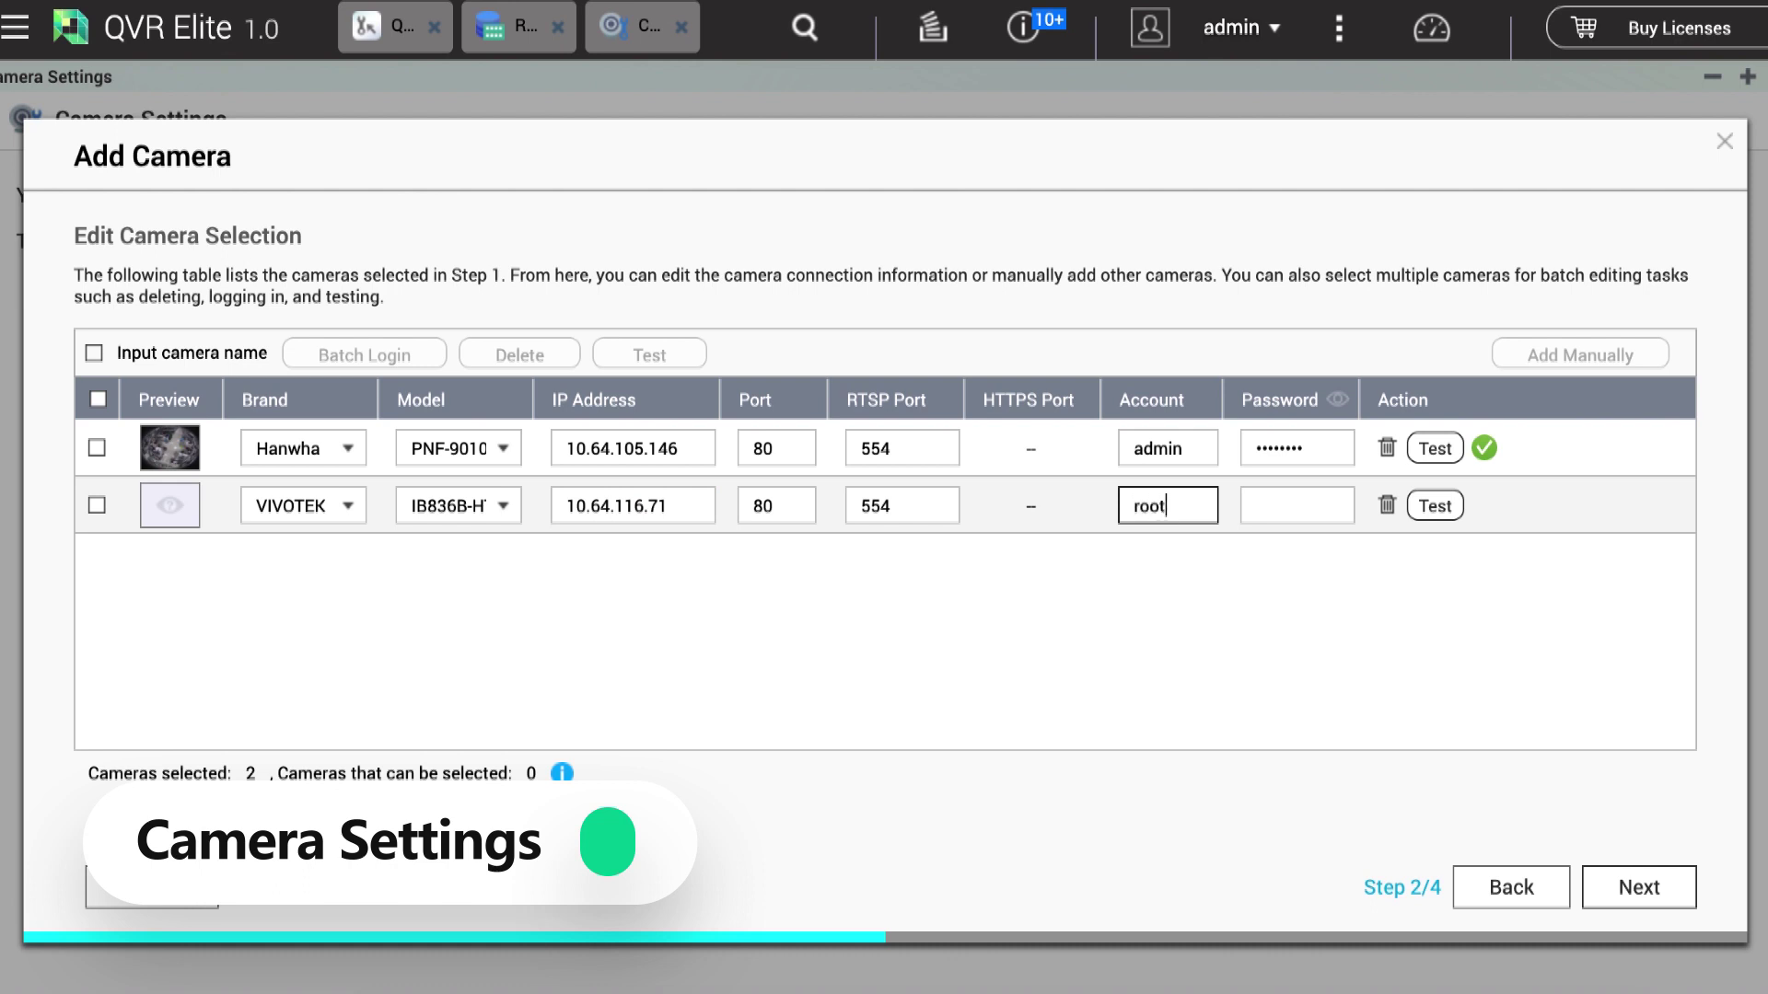
pyautogui.click(1294, 516)
pyautogui.write('*****')
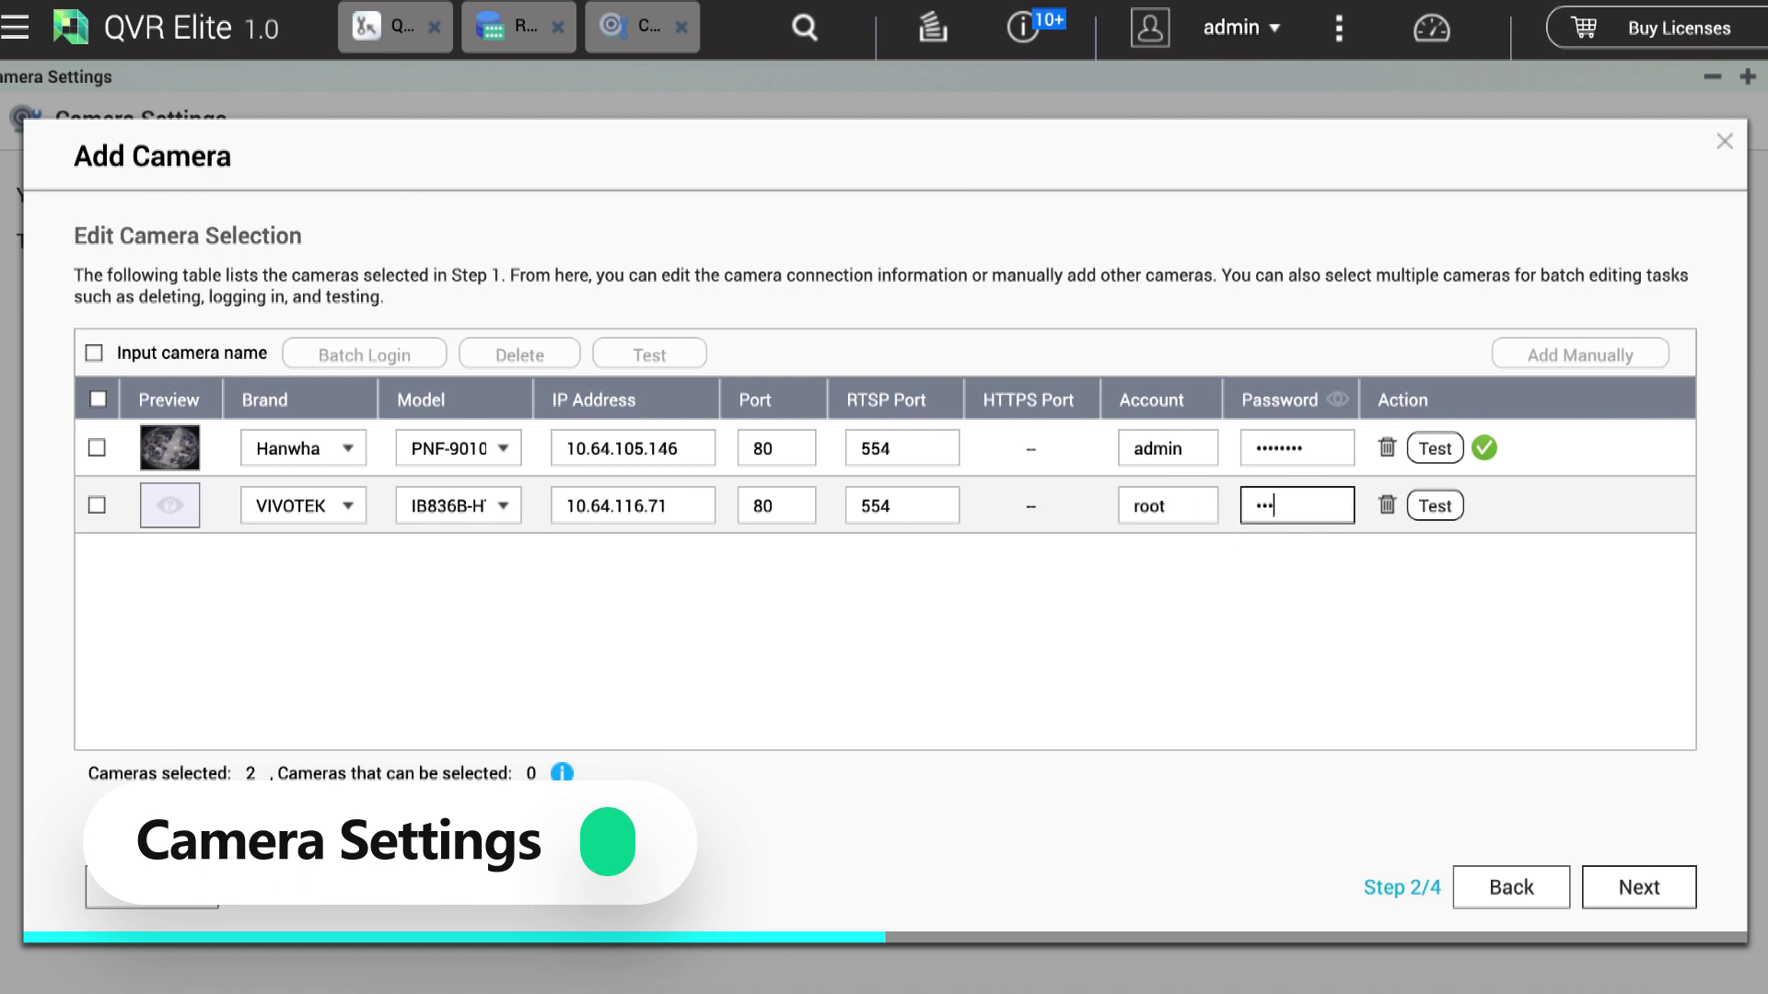
pyautogui.click(1433, 508)
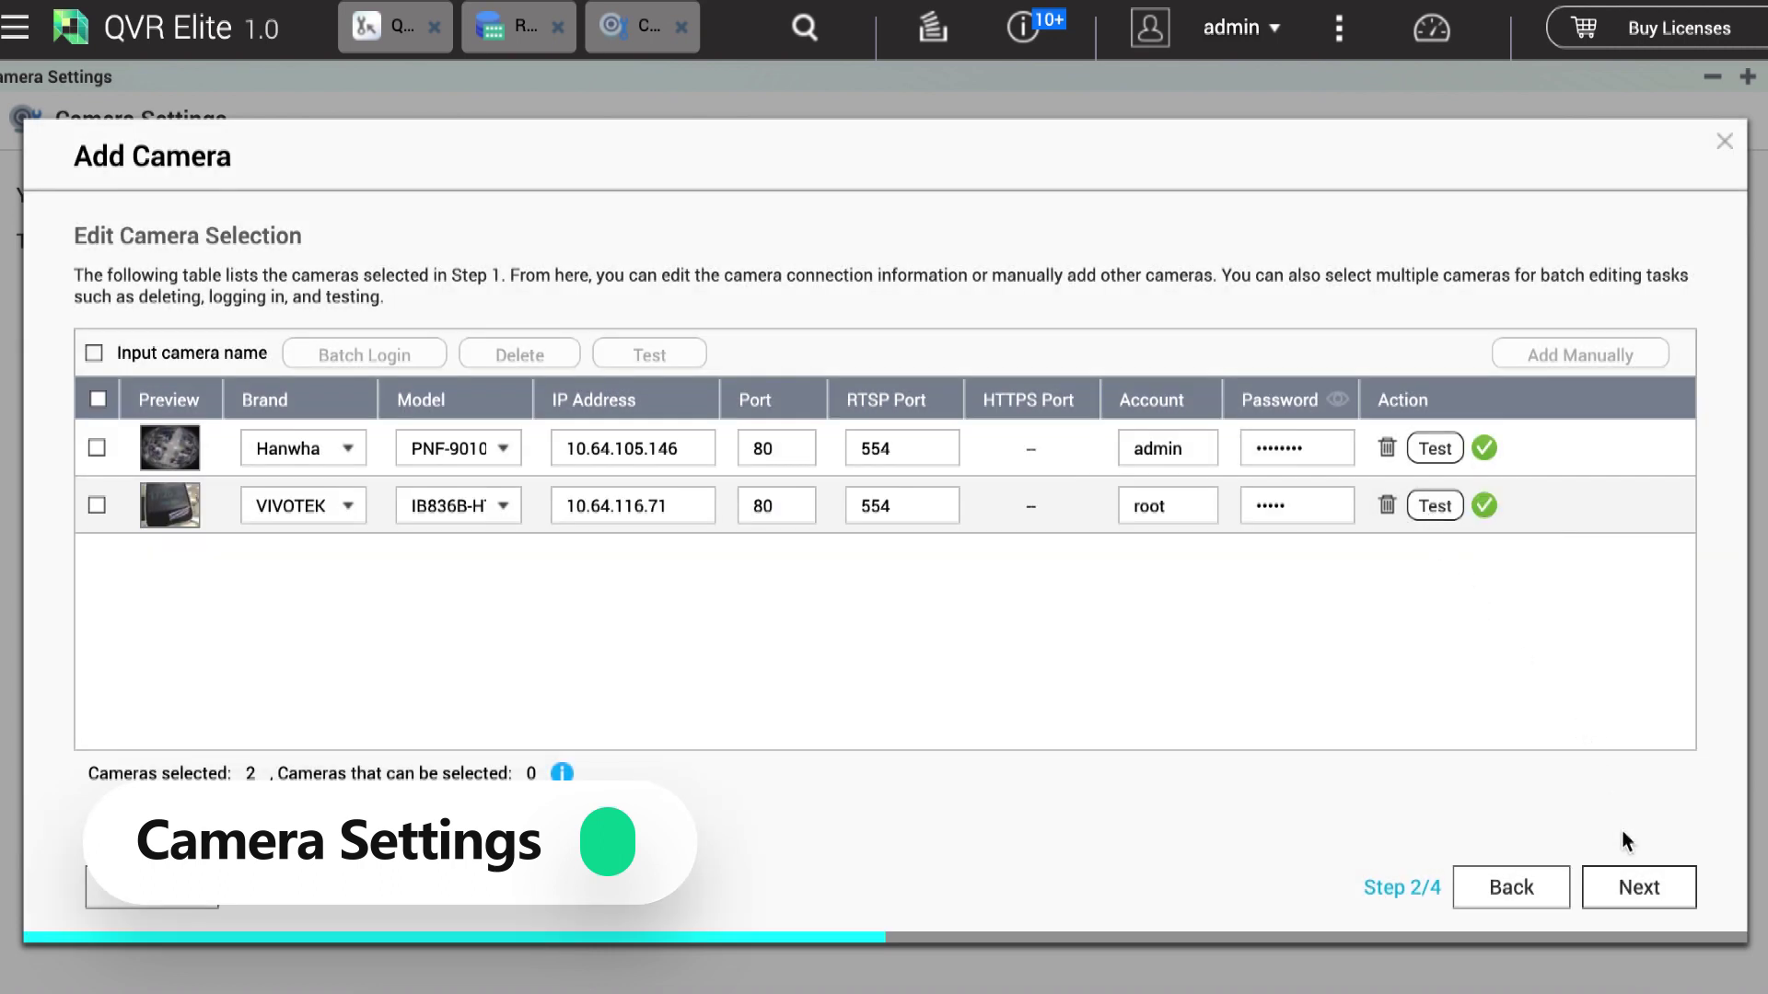
pyautogui.click(1639, 888)
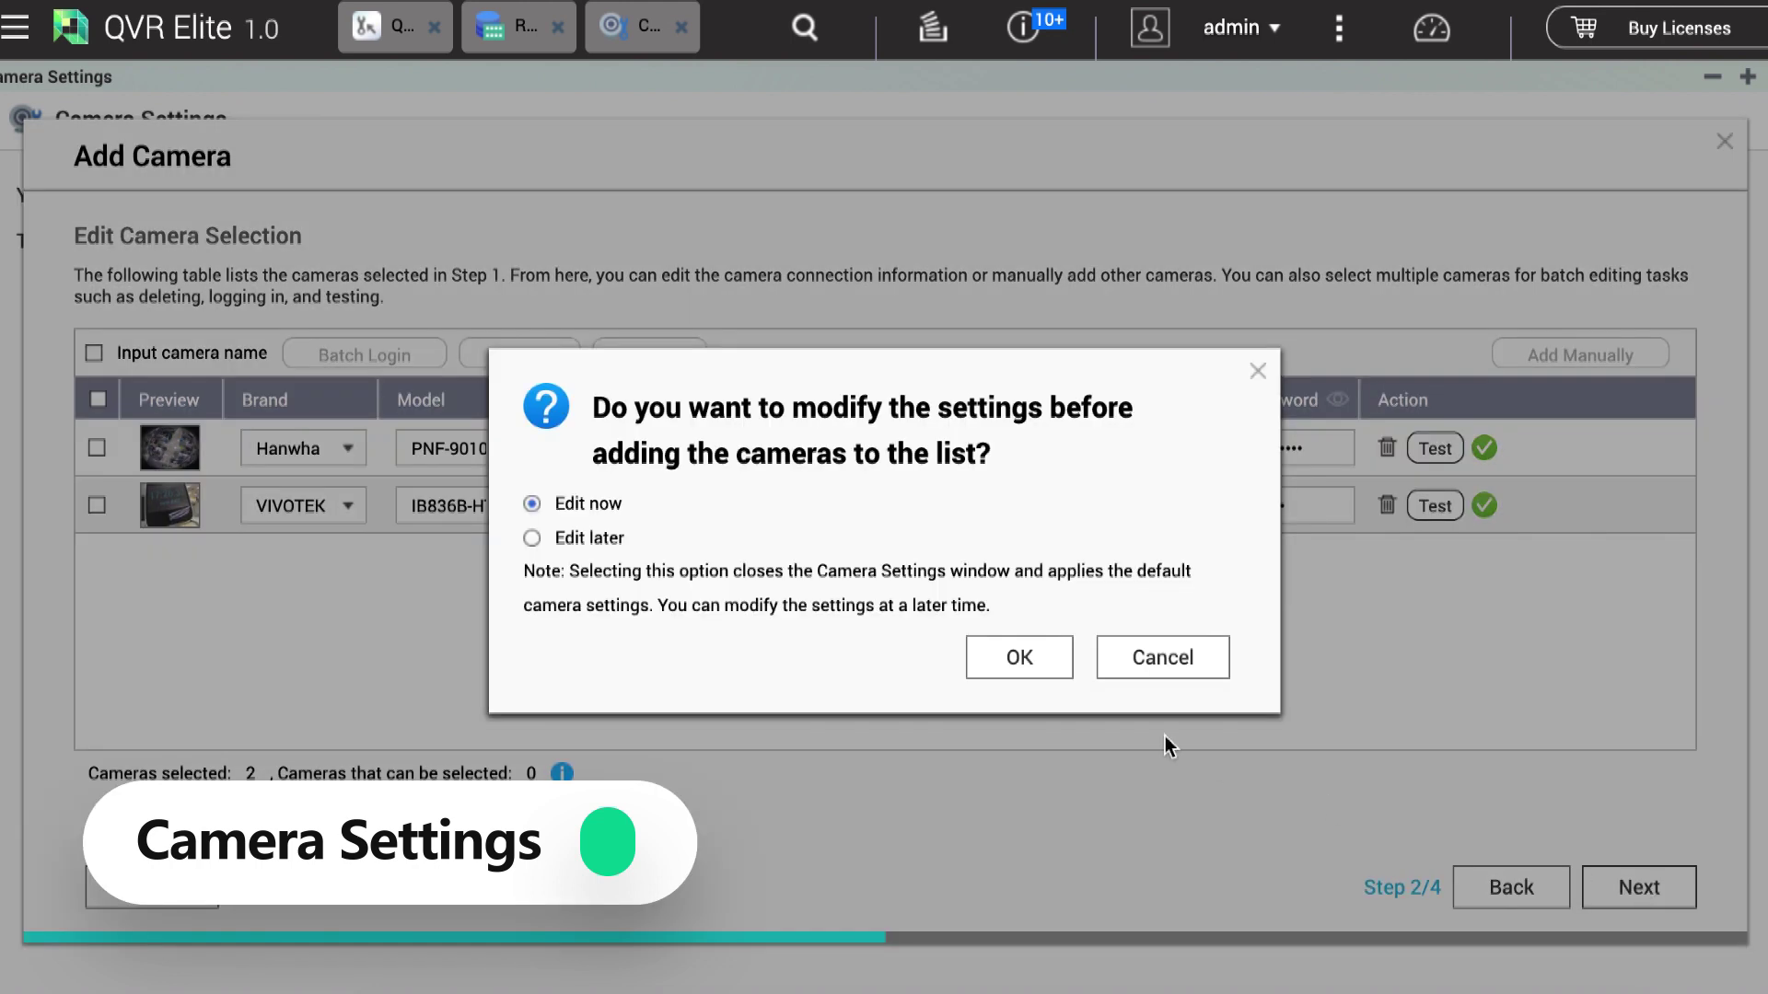
# Step: Add both cameras with default settings, dismiss Chrome's password popups, and finish the wizard
pyautogui.click(615, 540)
pyautogui.click(1006, 657)
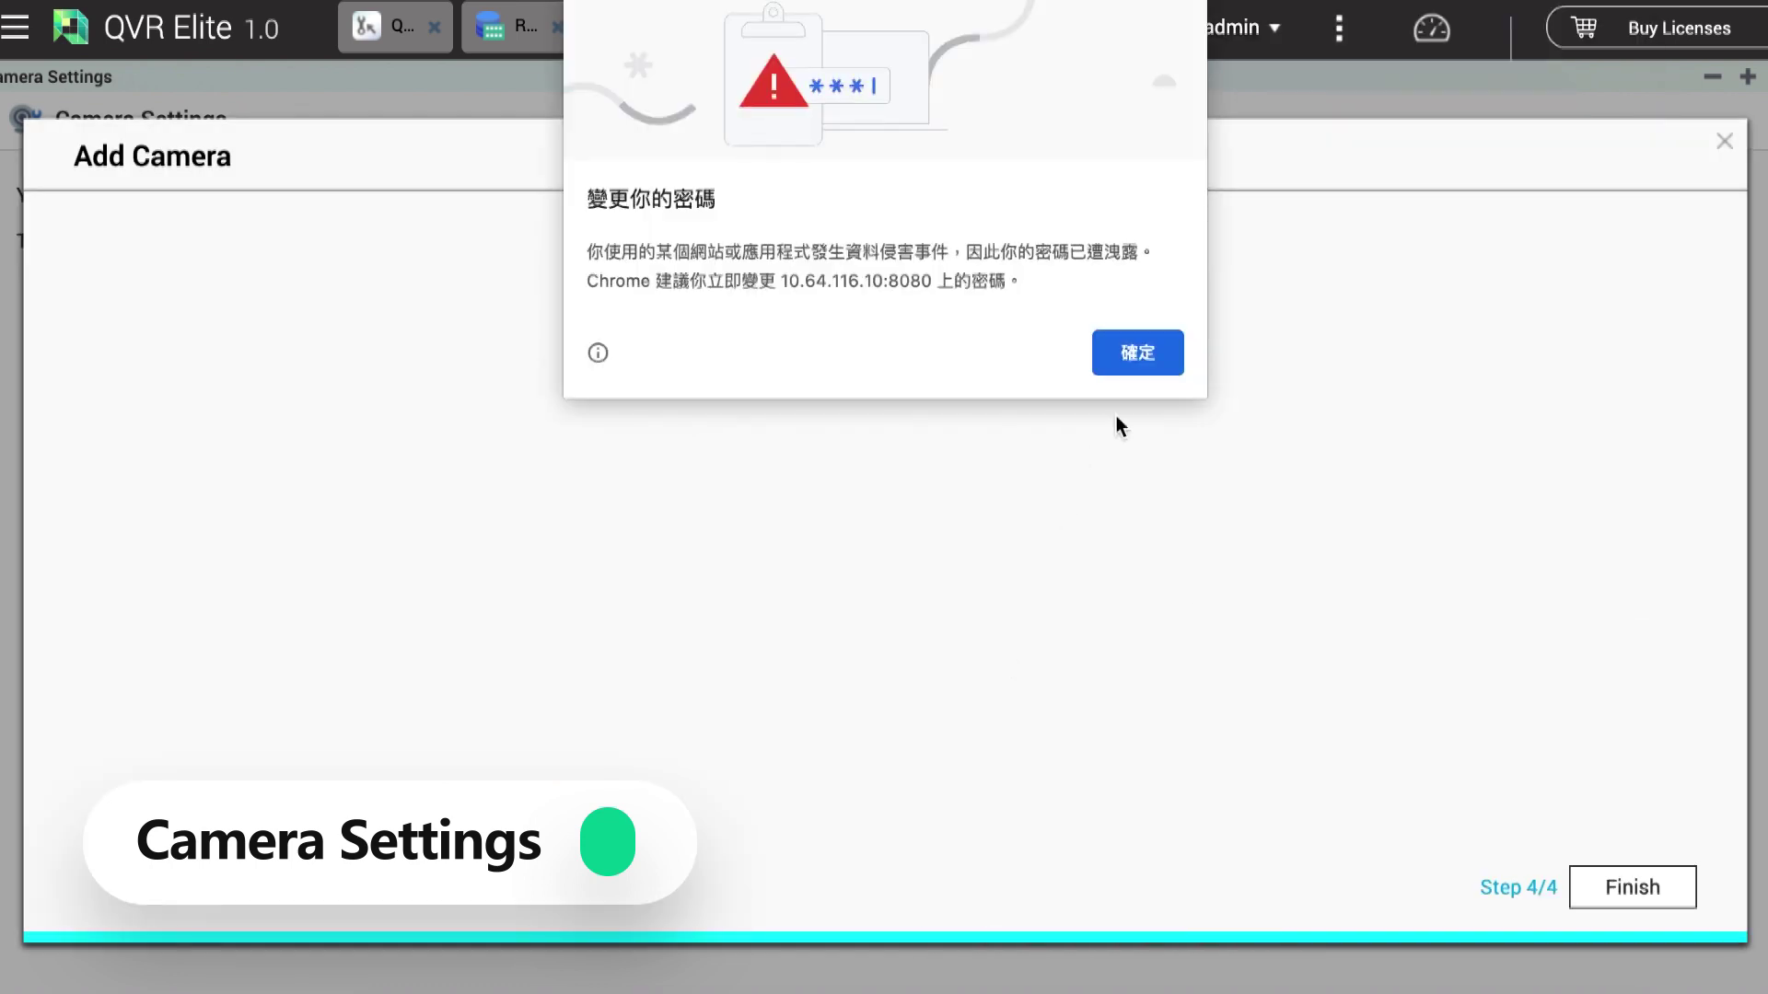
pyautogui.click(1140, 350)
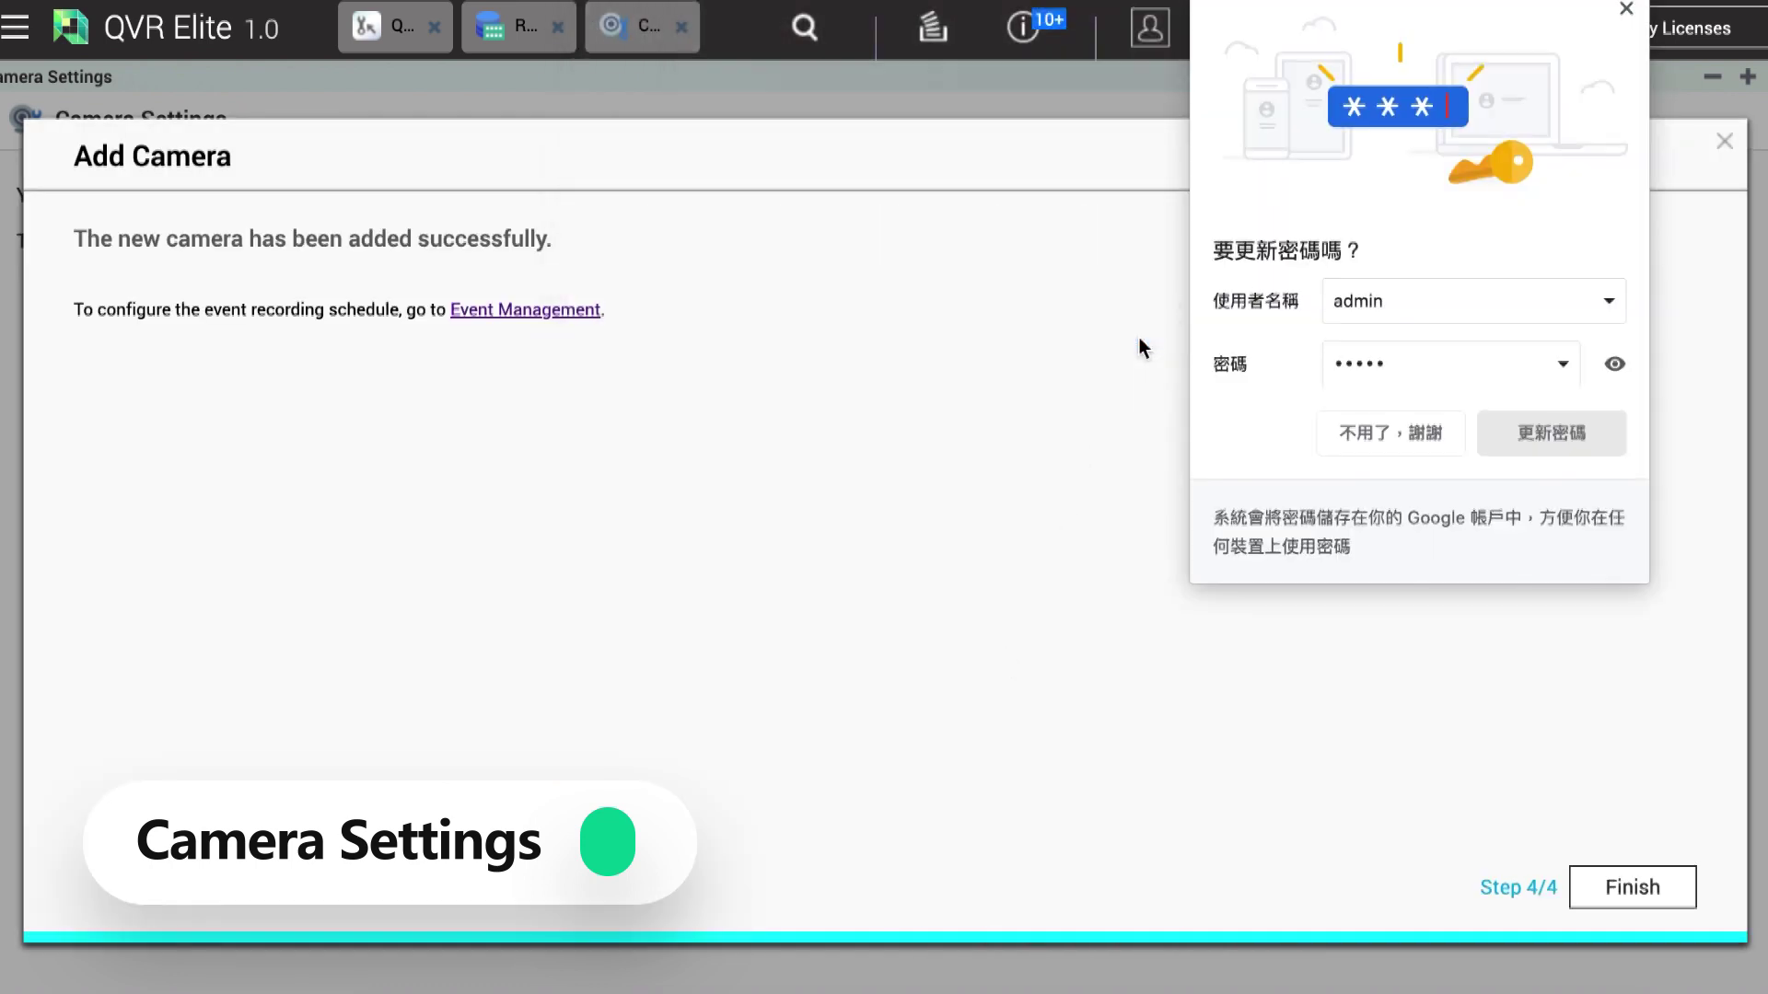
pyautogui.click(1414, 431)
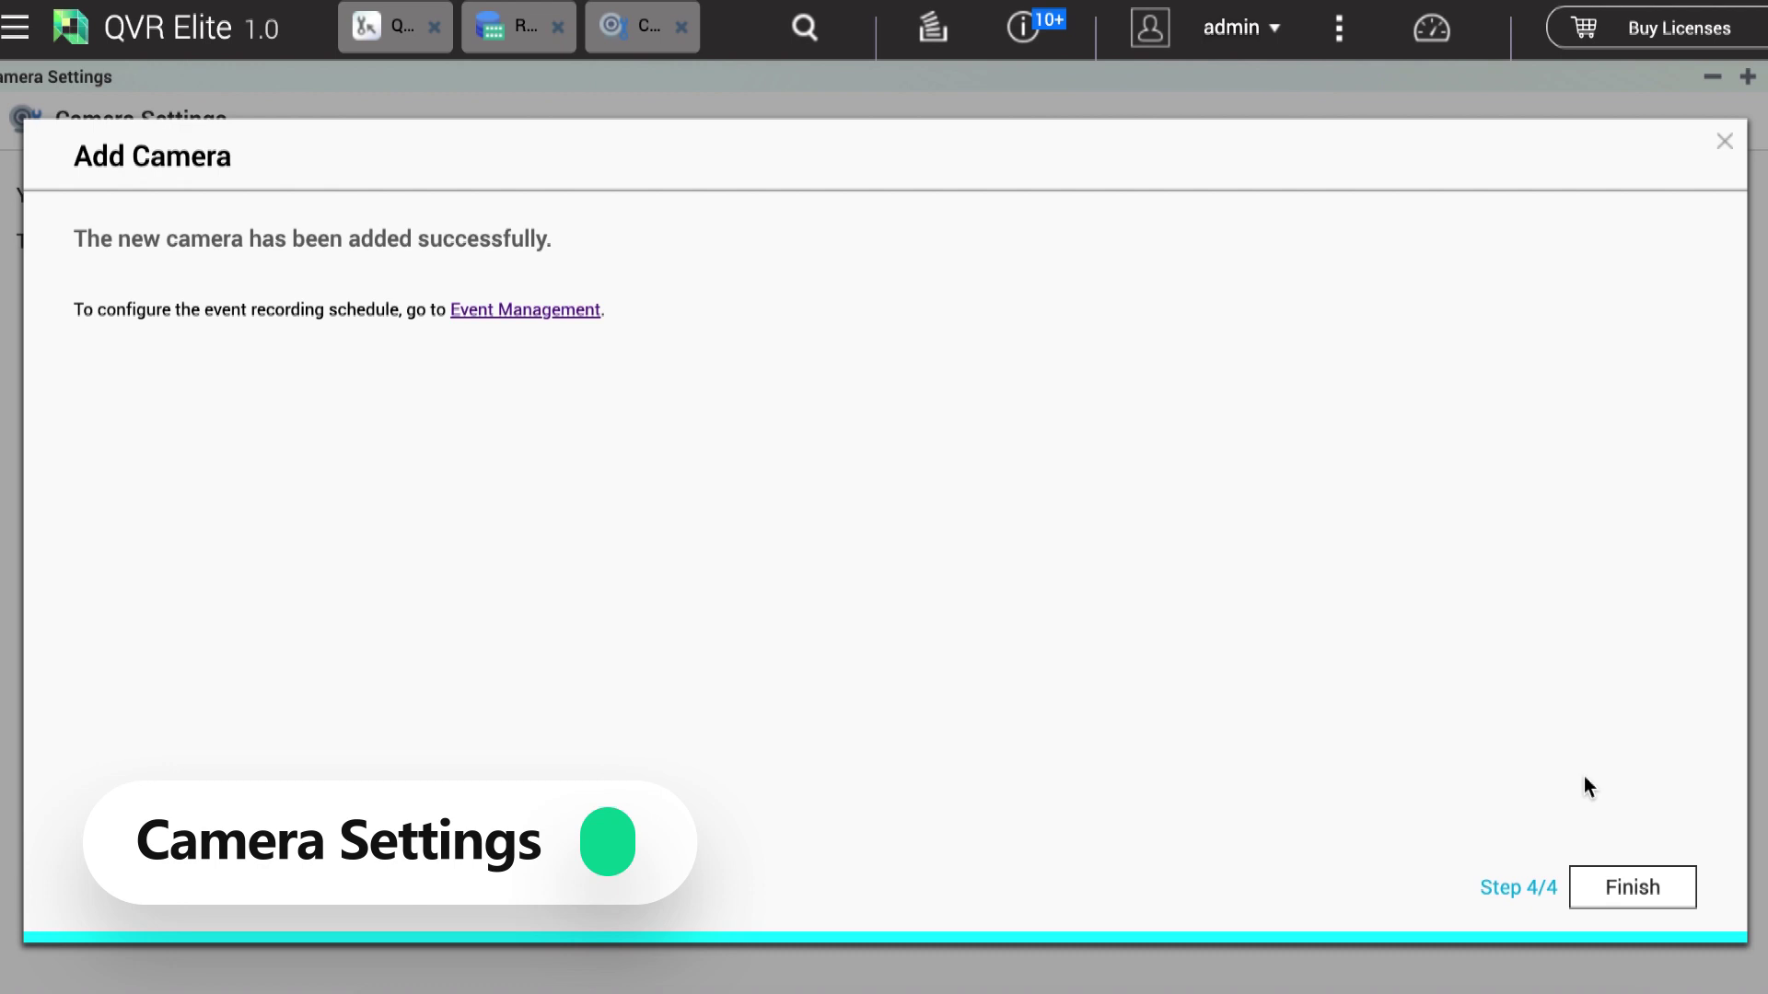
pyautogui.click(1635, 884)
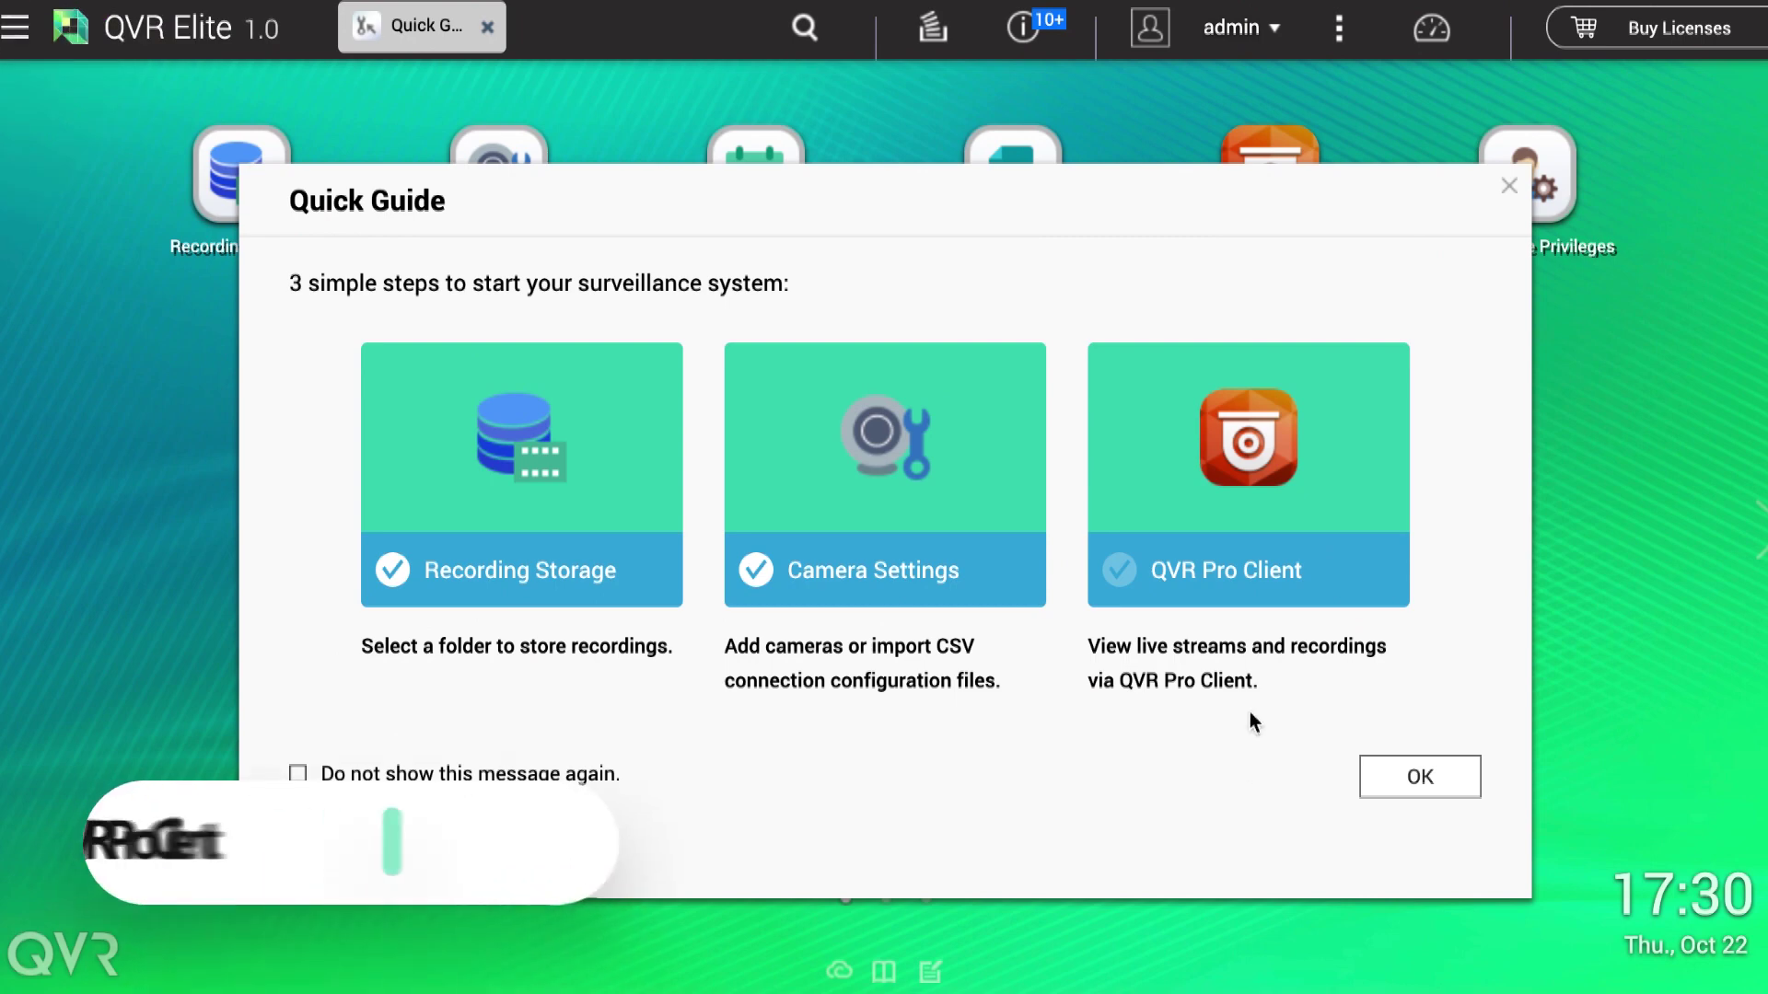
# Step: Download the Mac OS version of QVR Pro Client from the Quick Guide
pyautogui.click(1235, 580)
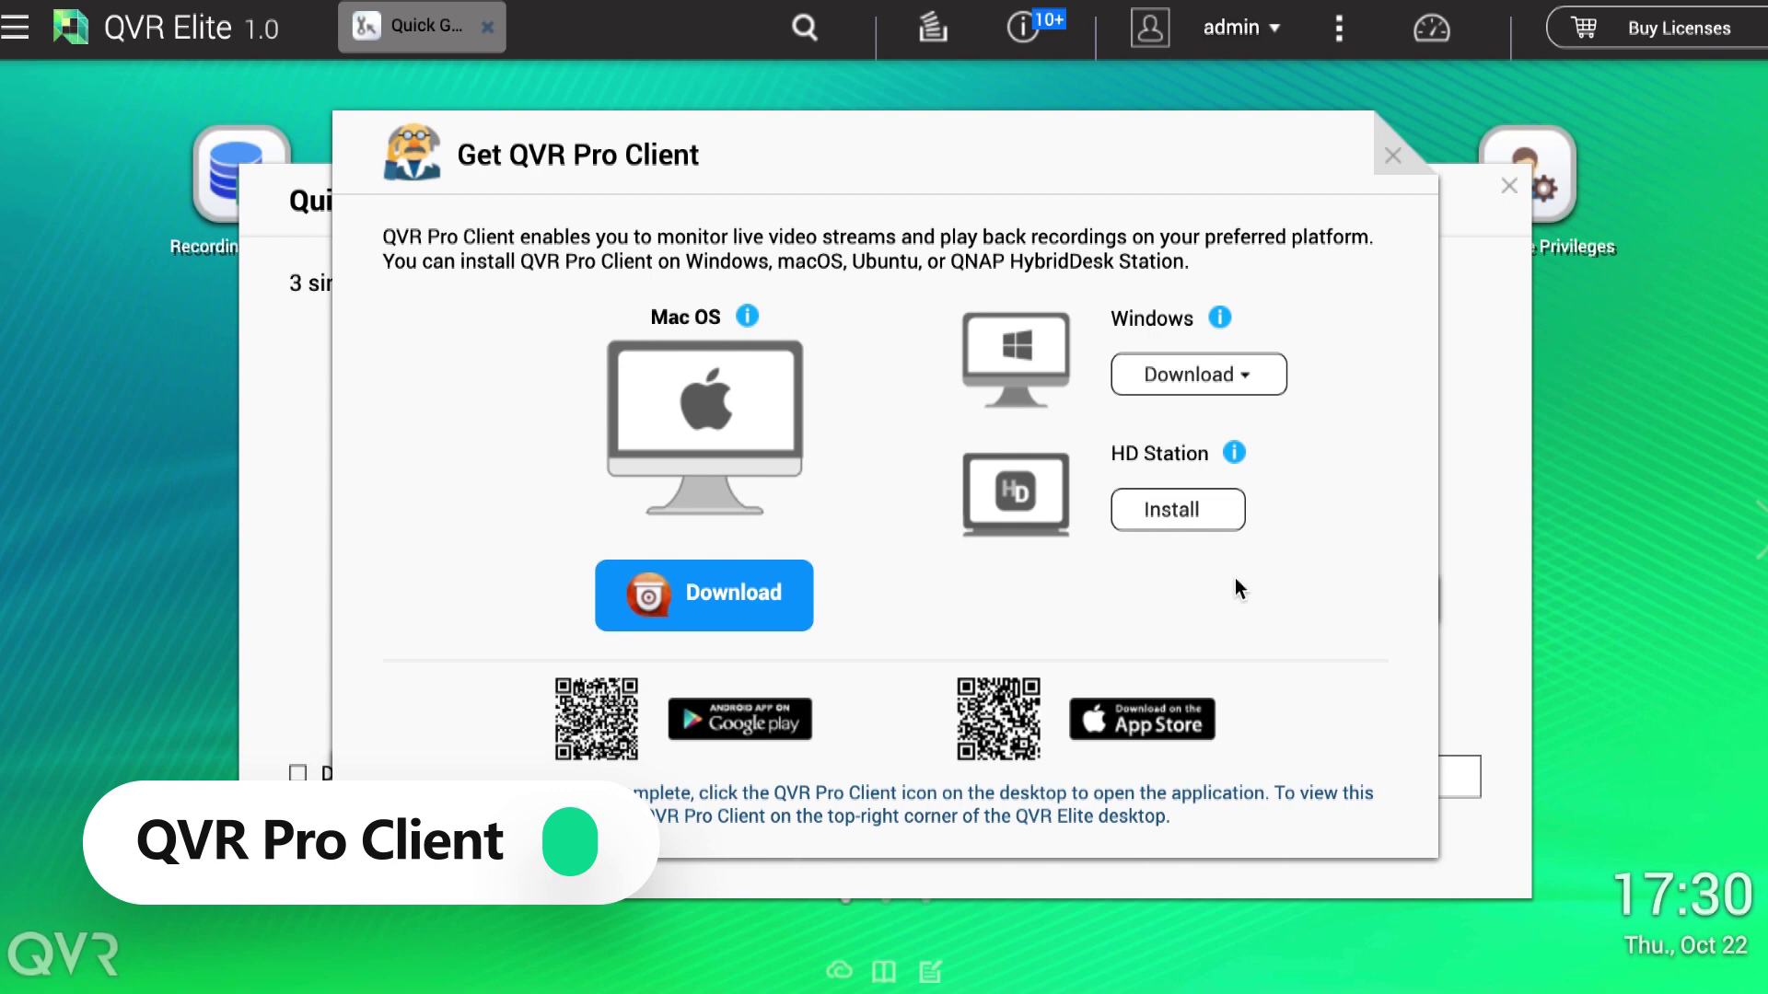
pyautogui.click(733, 597)
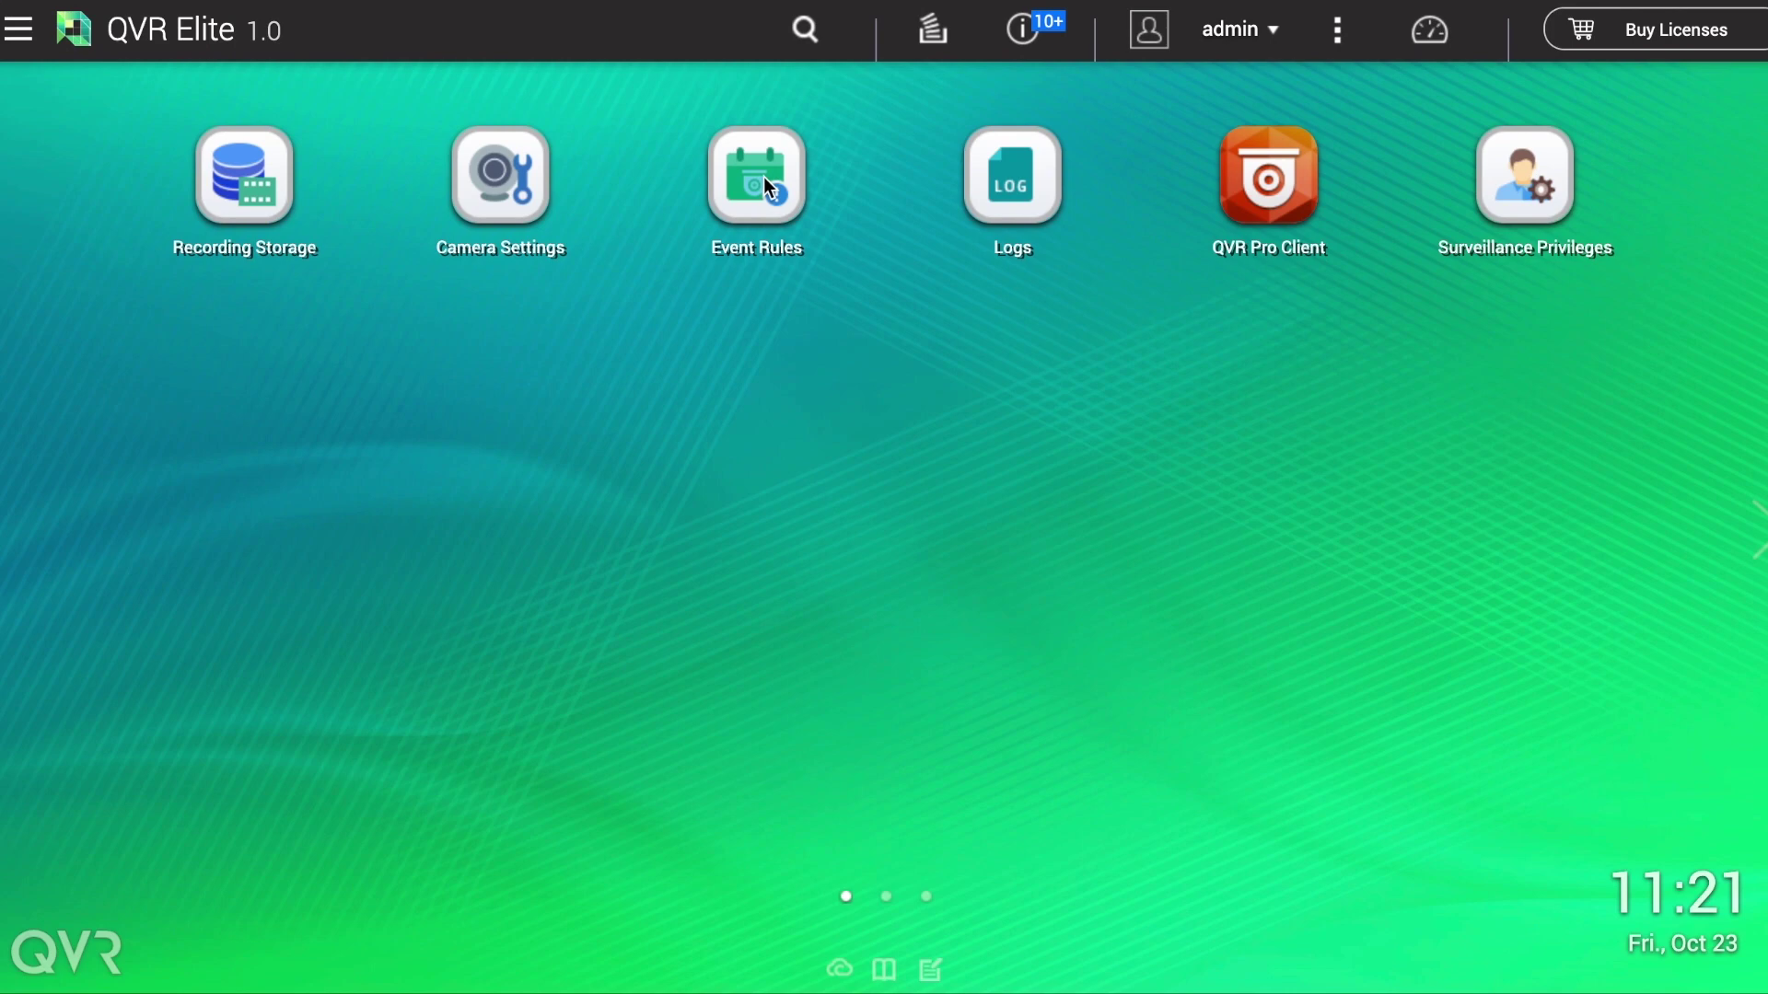
# Step: Create a new event rule with the Workdays schedule profile
pyautogui.click(764, 176)
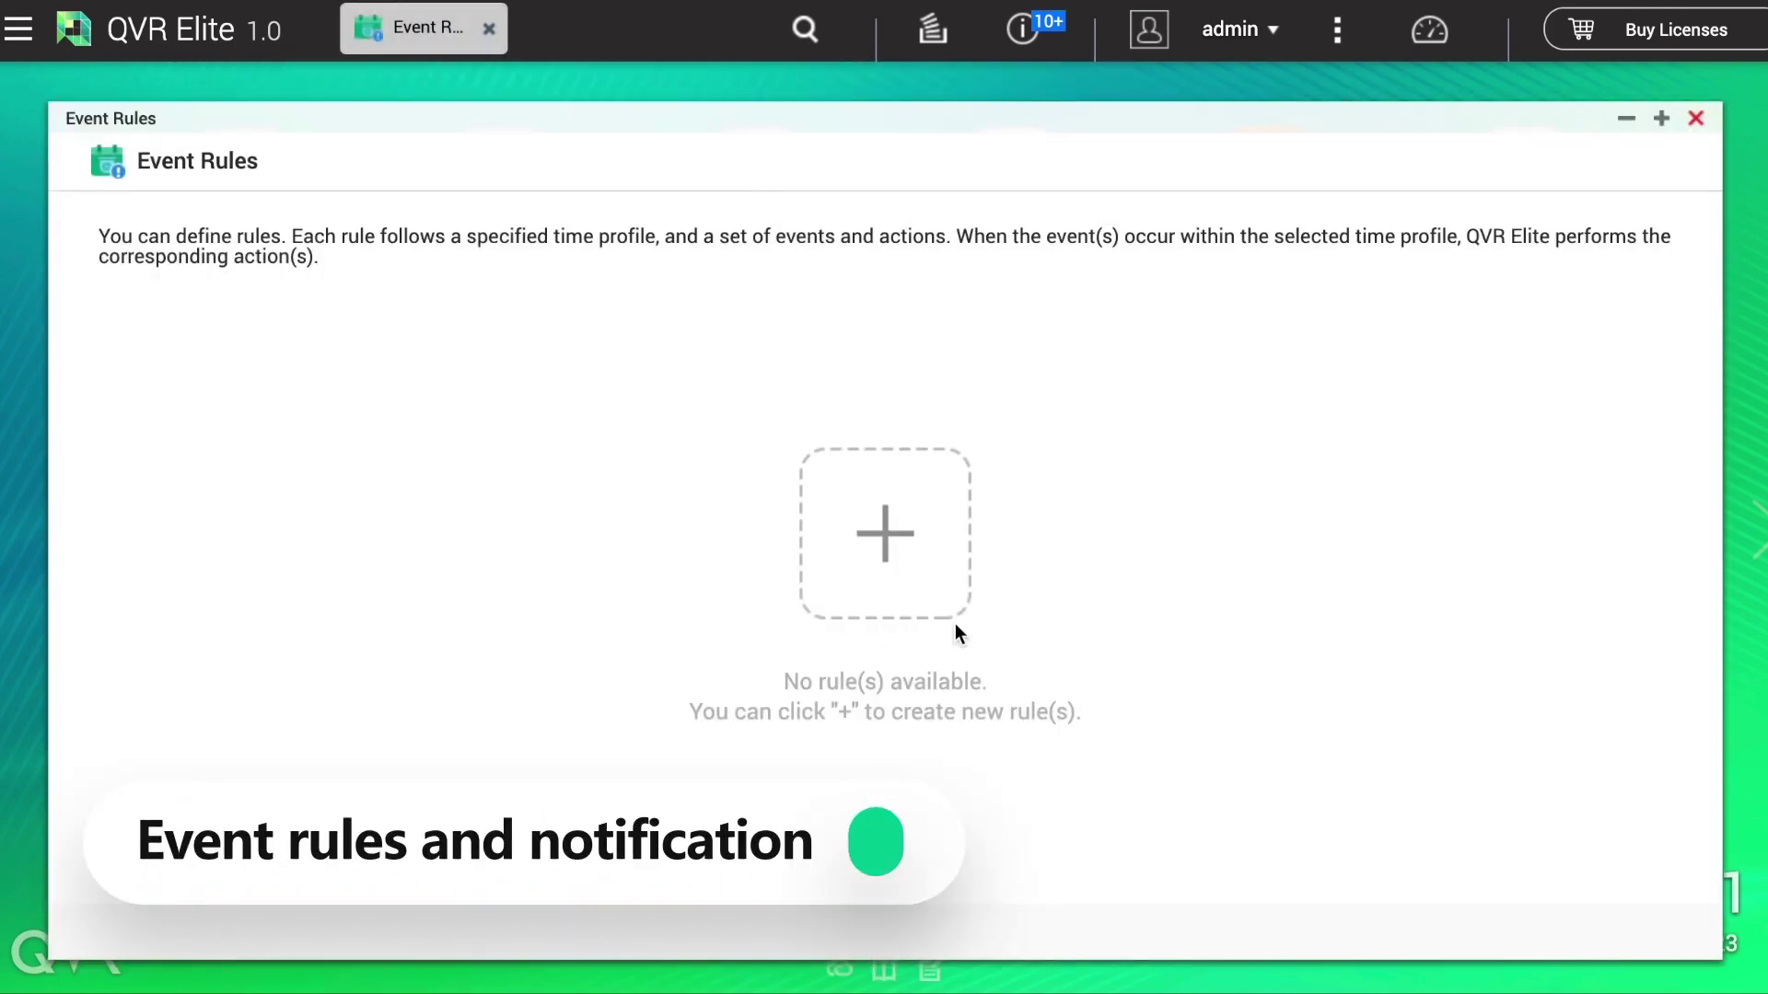
pyautogui.click(895, 553)
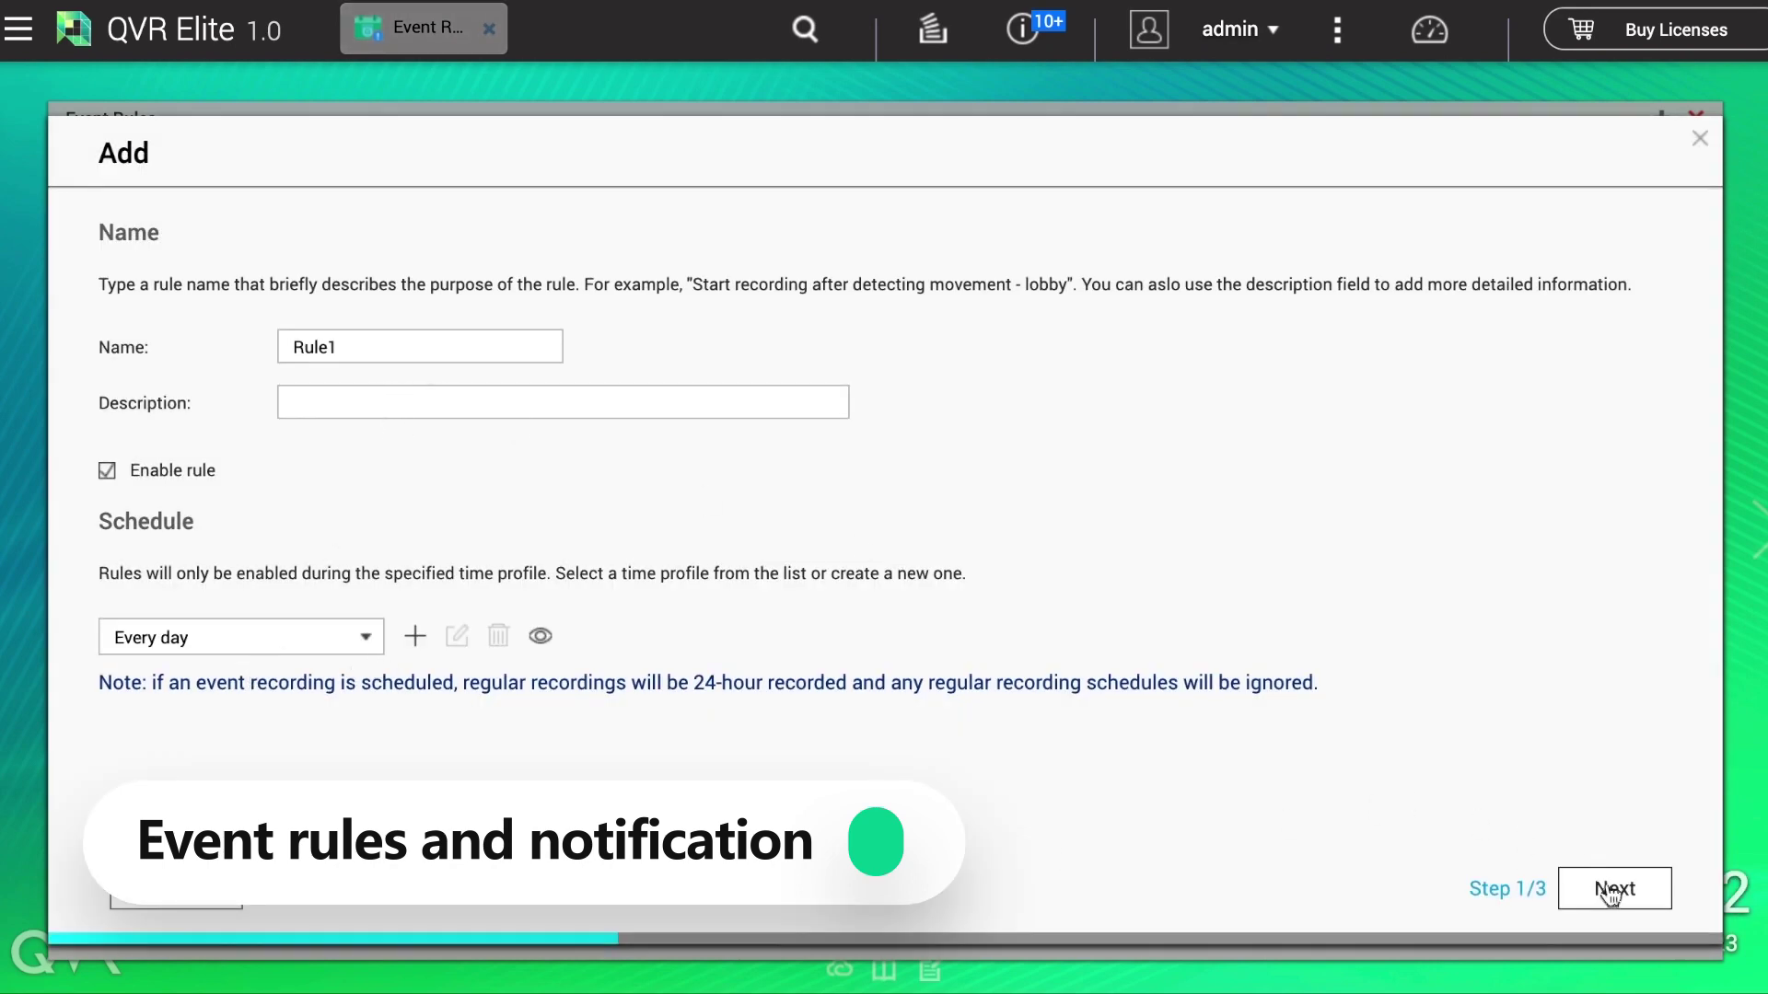
pyautogui.click(364, 635)
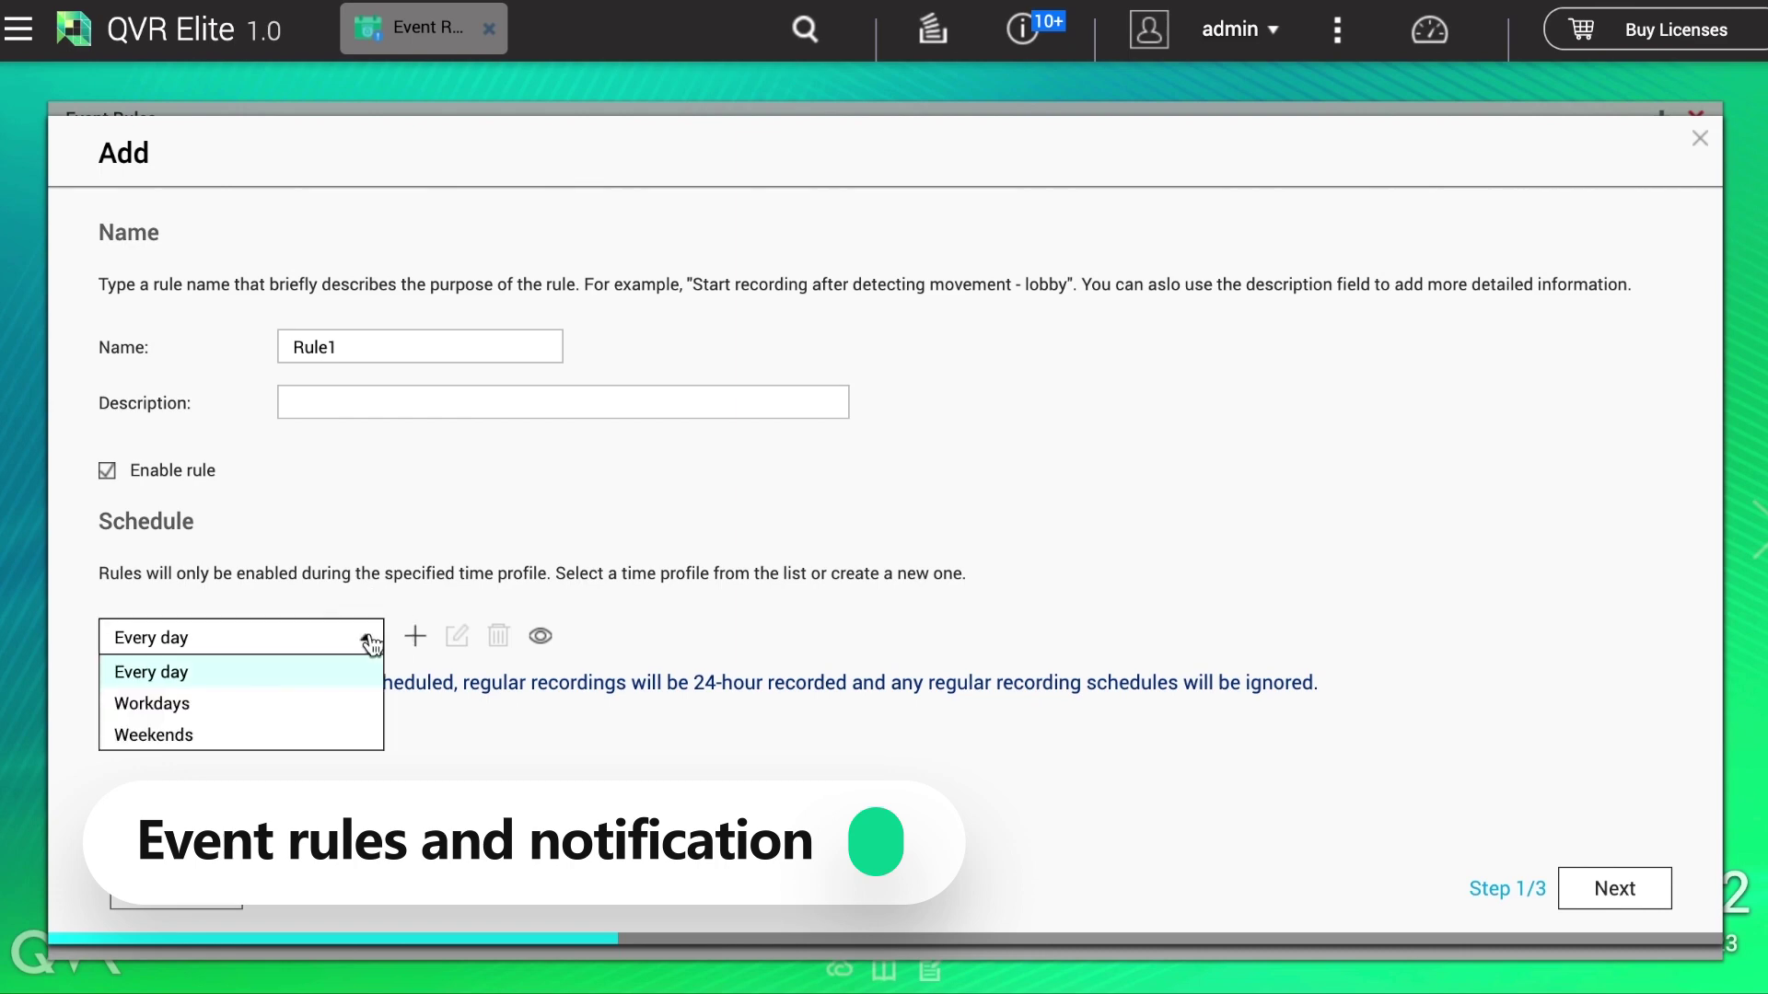
pyautogui.click(355, 703)
pyautogui.click(1607, 887)
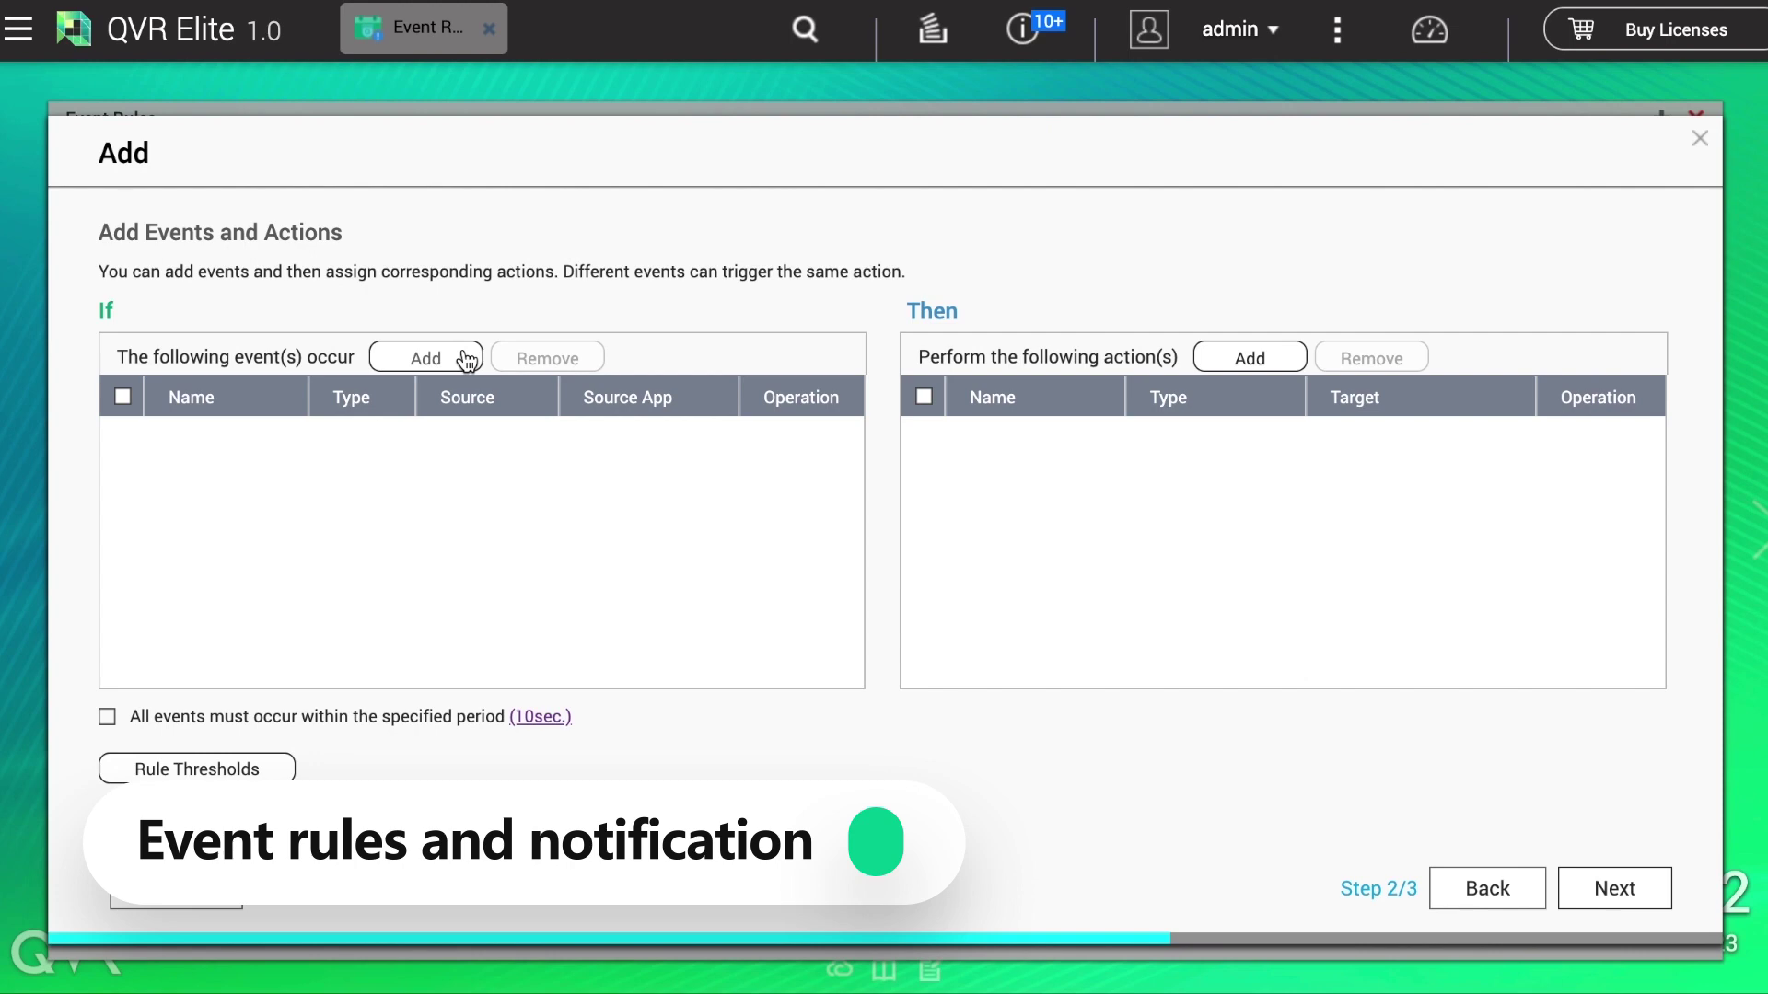
# Step: Add a Motion Detection triggering event with Camera 002 as its source
pyautogui.click(465, 357)
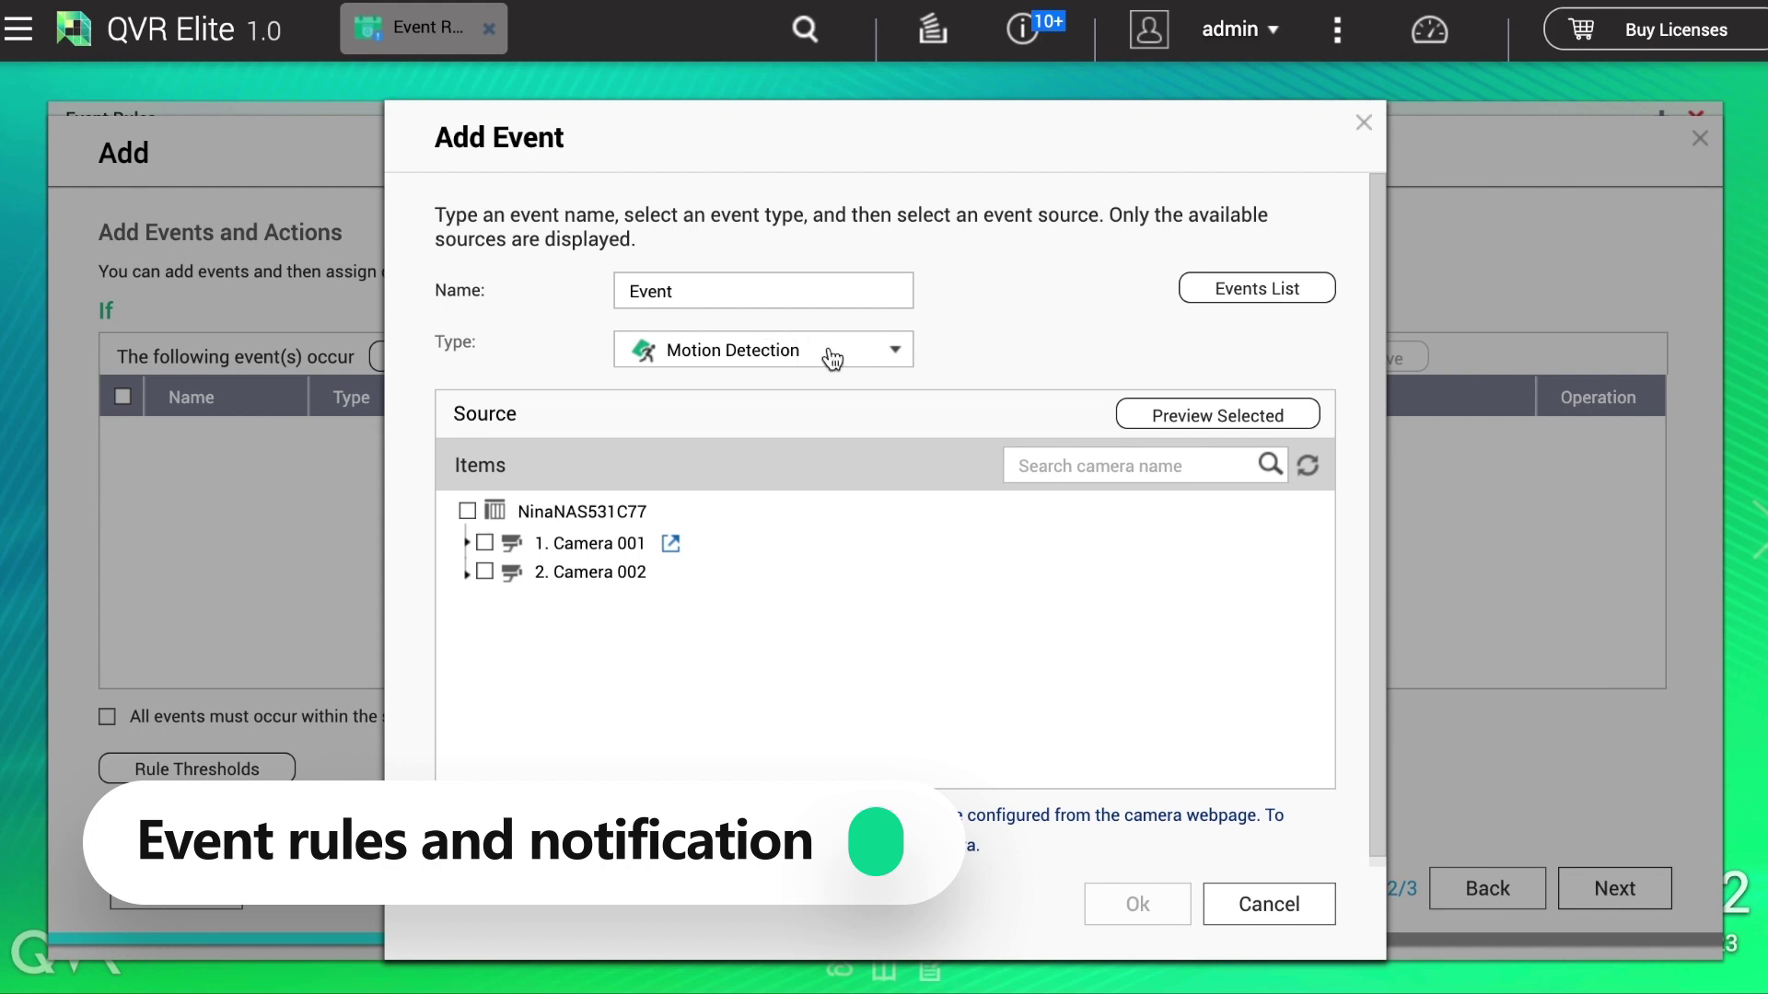
pyautogui.click(869, 365)
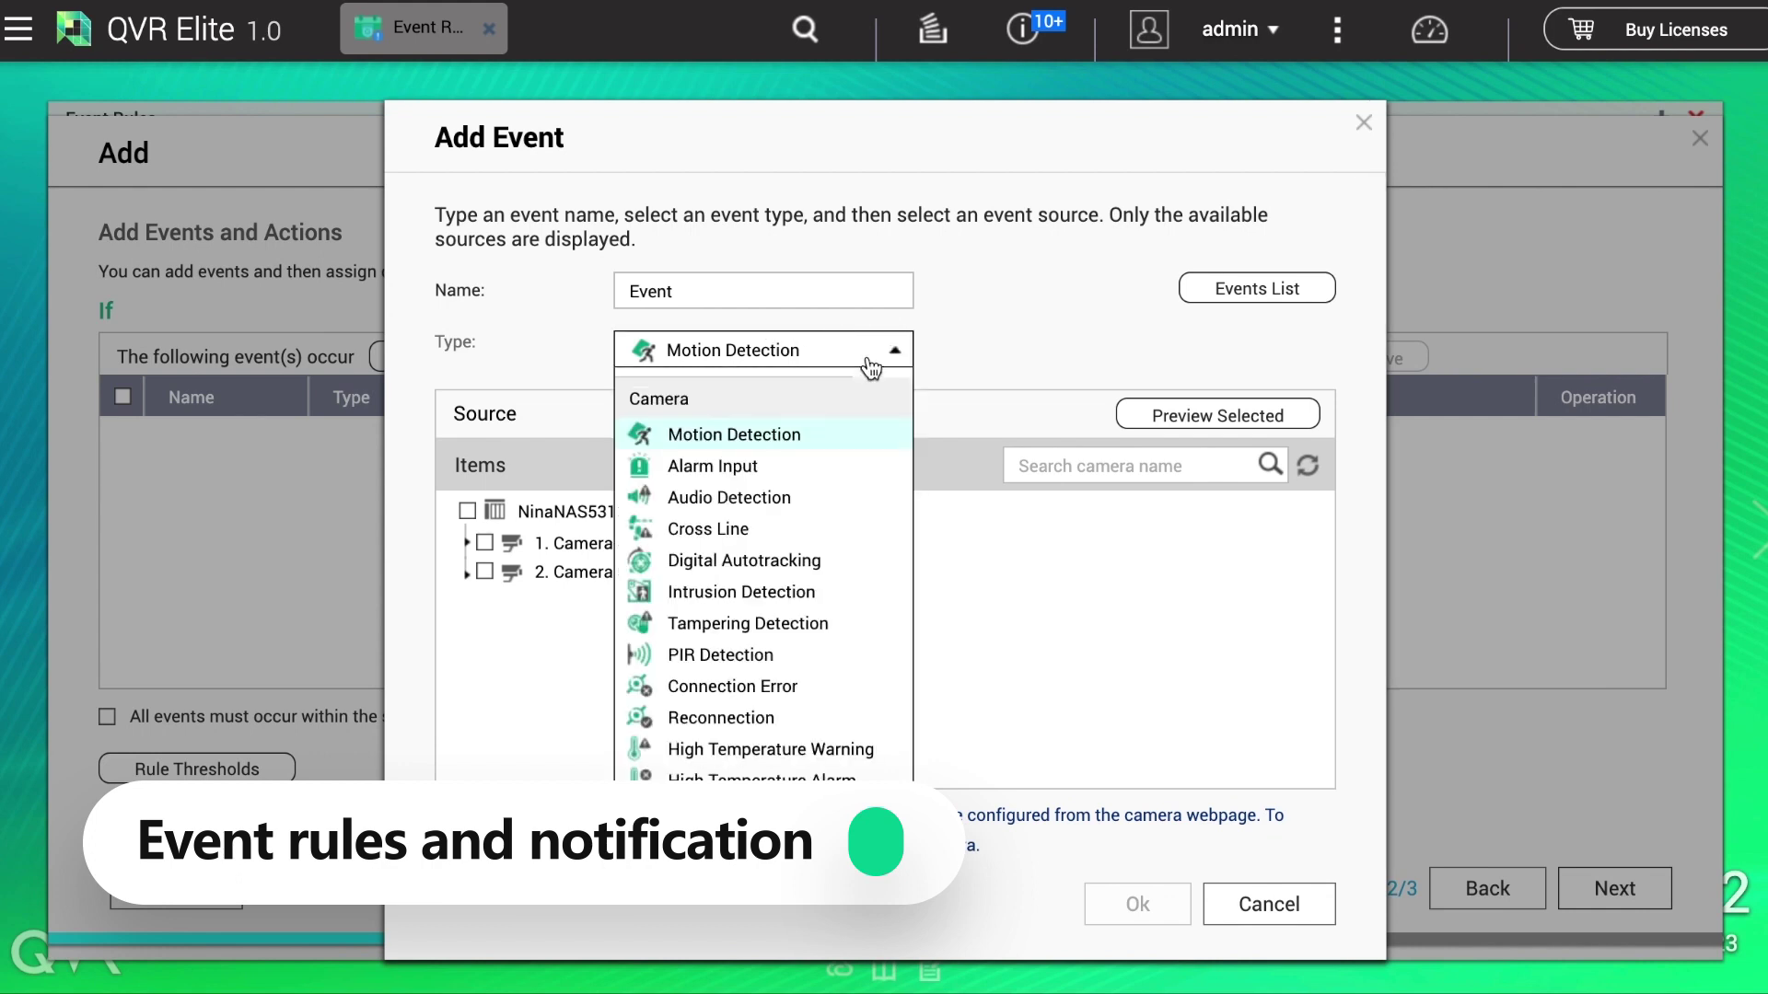
pyautogui.click(775, 438)
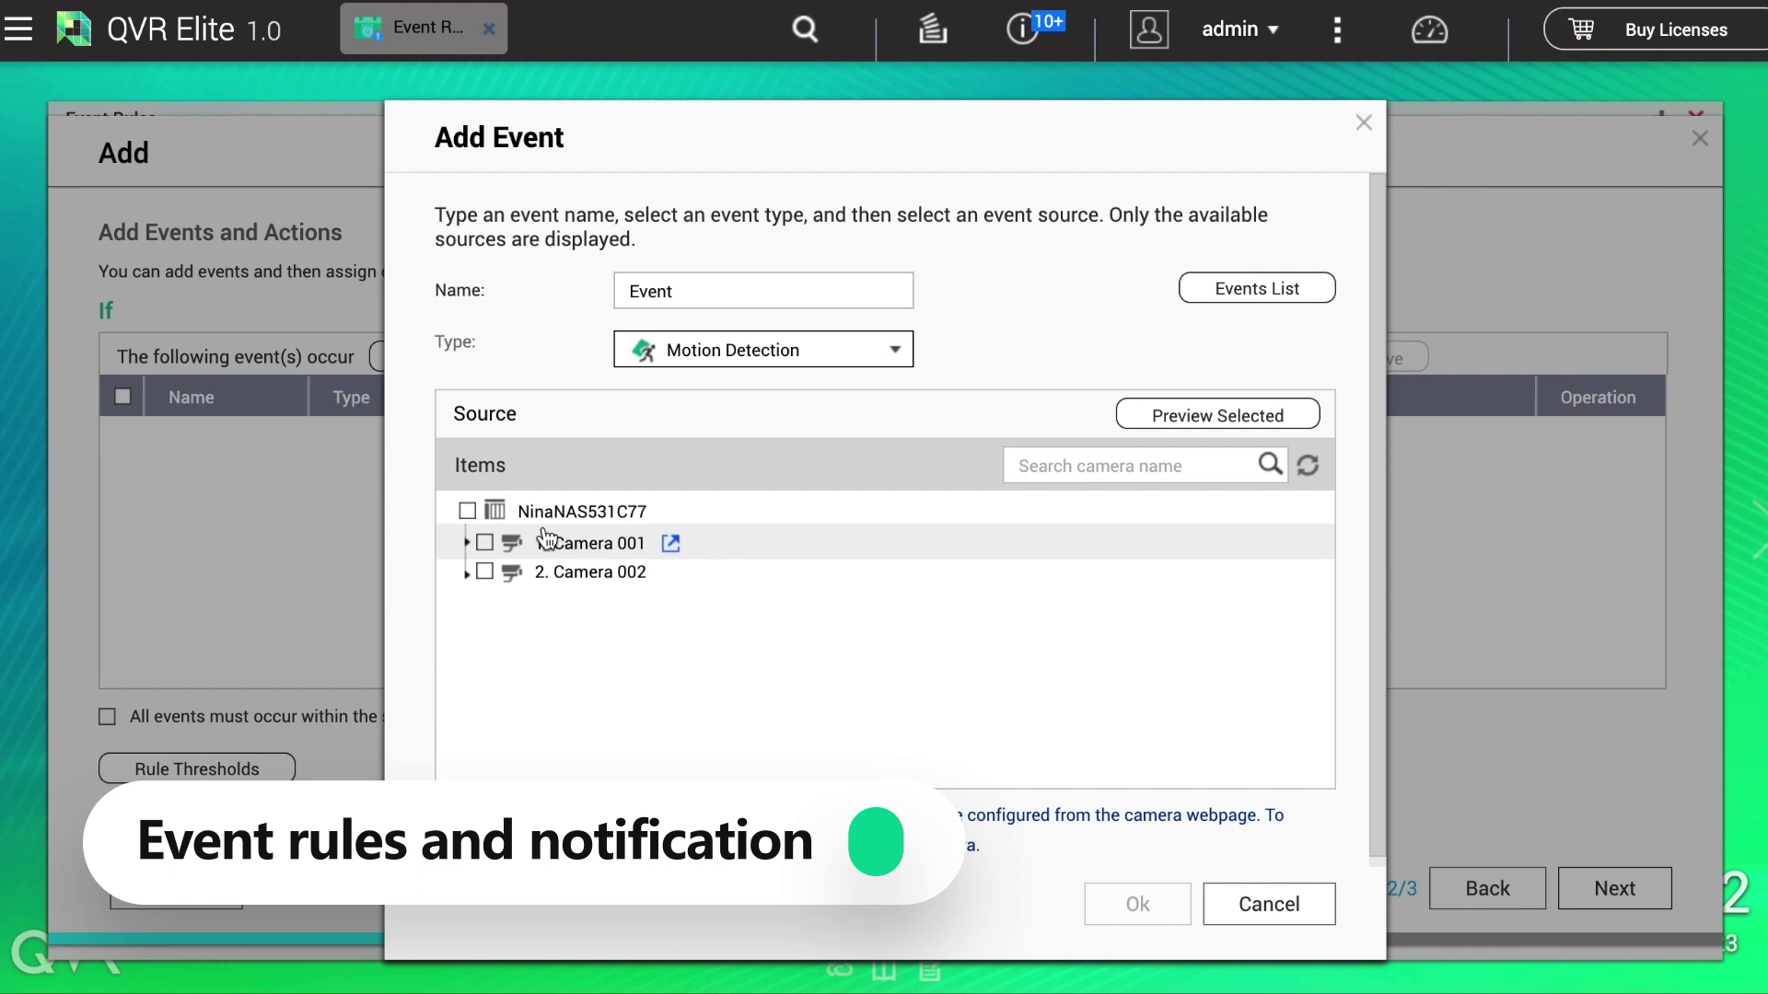
pyautogui.click(574, 579)
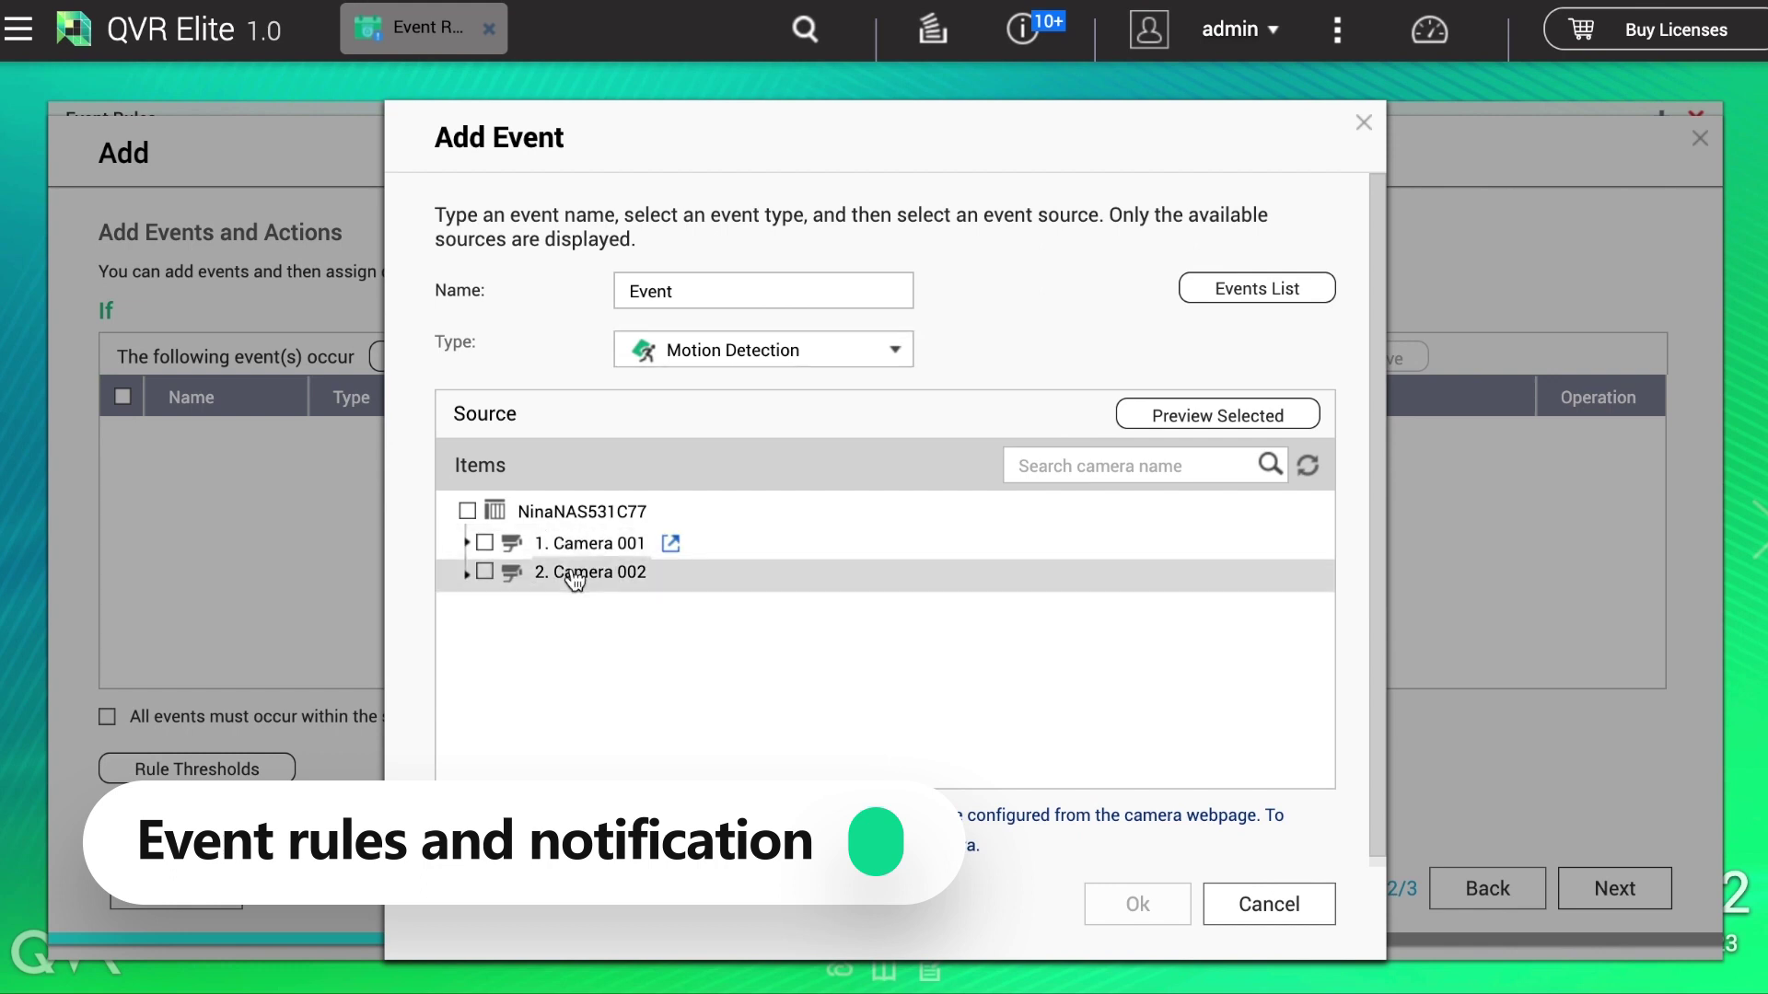
pyautogui.click(486, 571)
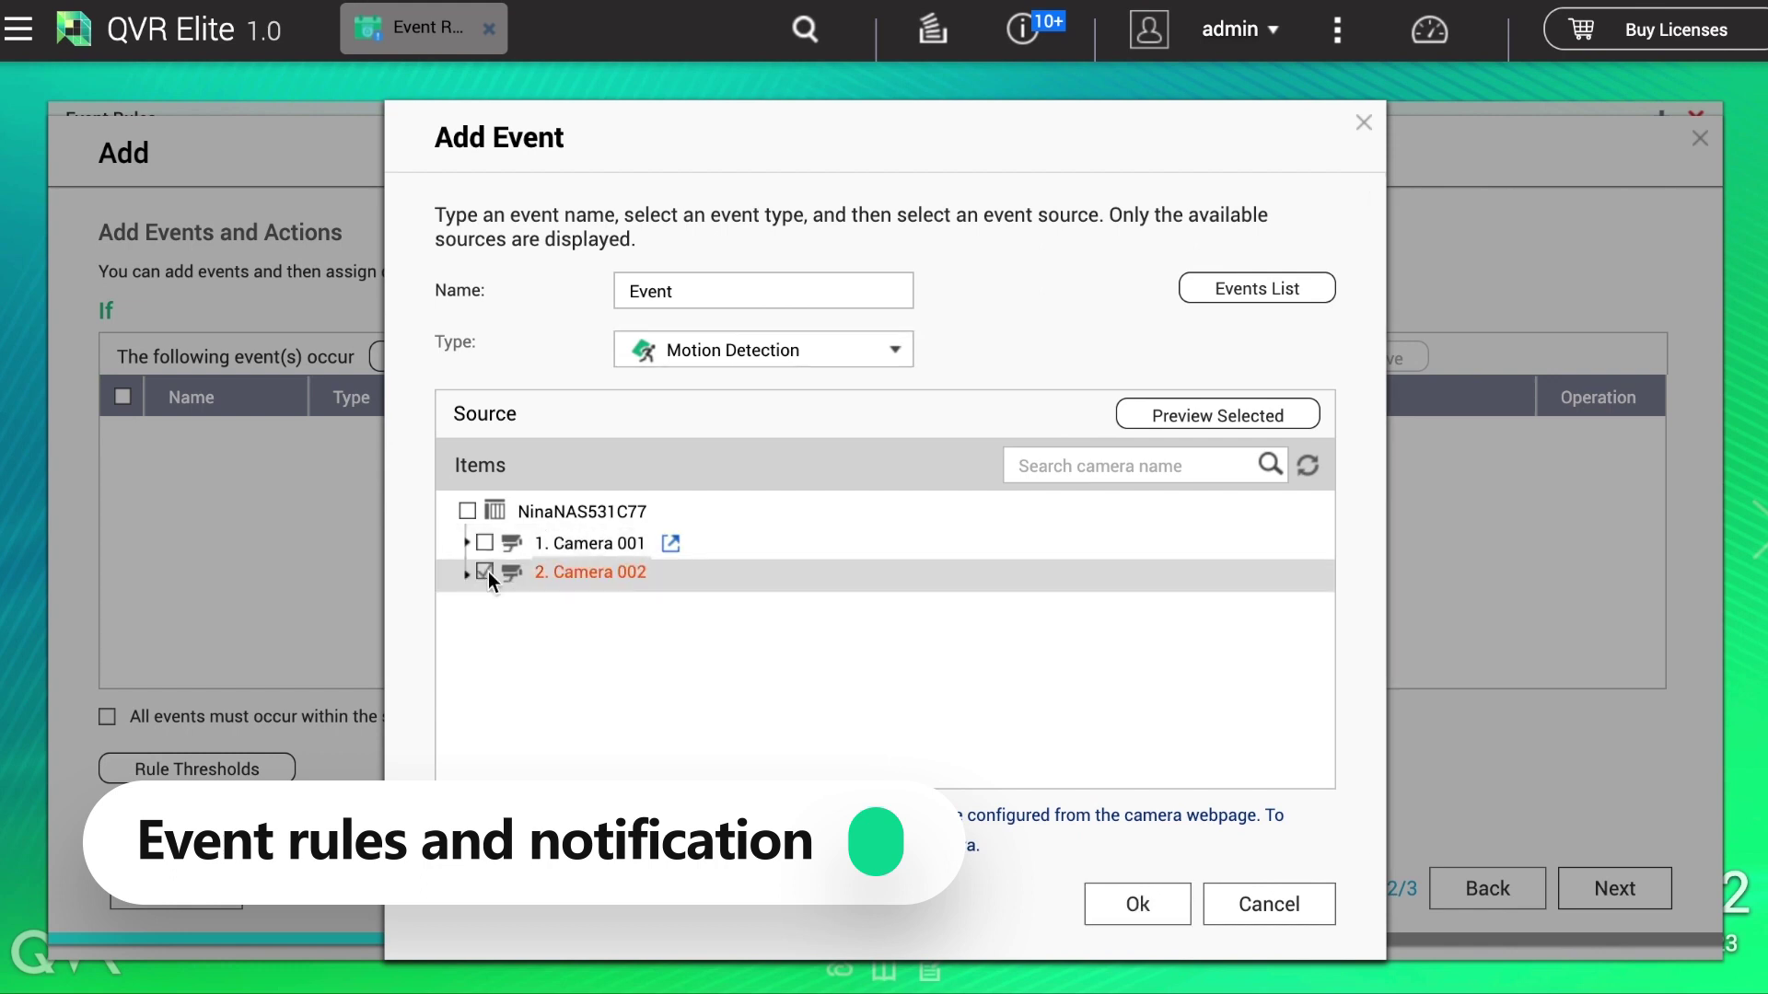
pyautogui.click(1143, 905)
pyautogui.click(1273, 357)
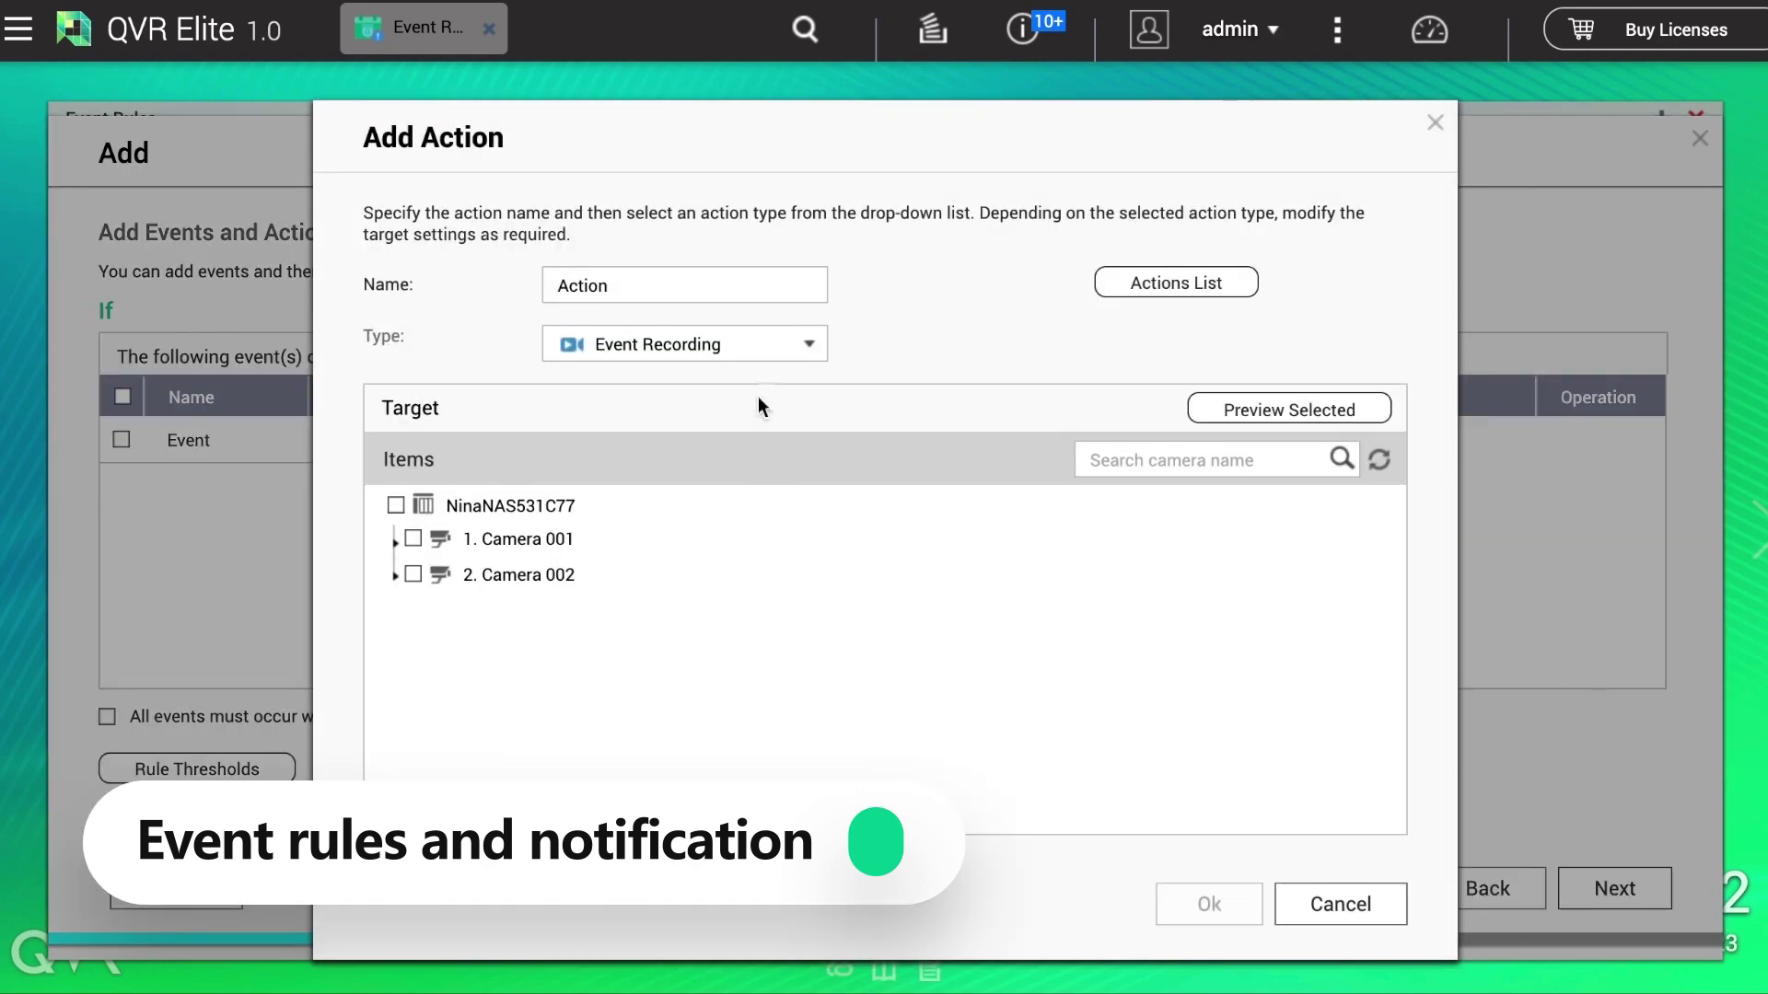
# Step: Add an Alarm Output action on Camera 002's Alarm Output1 and apply the rule
pyautogui.click(778, 352)
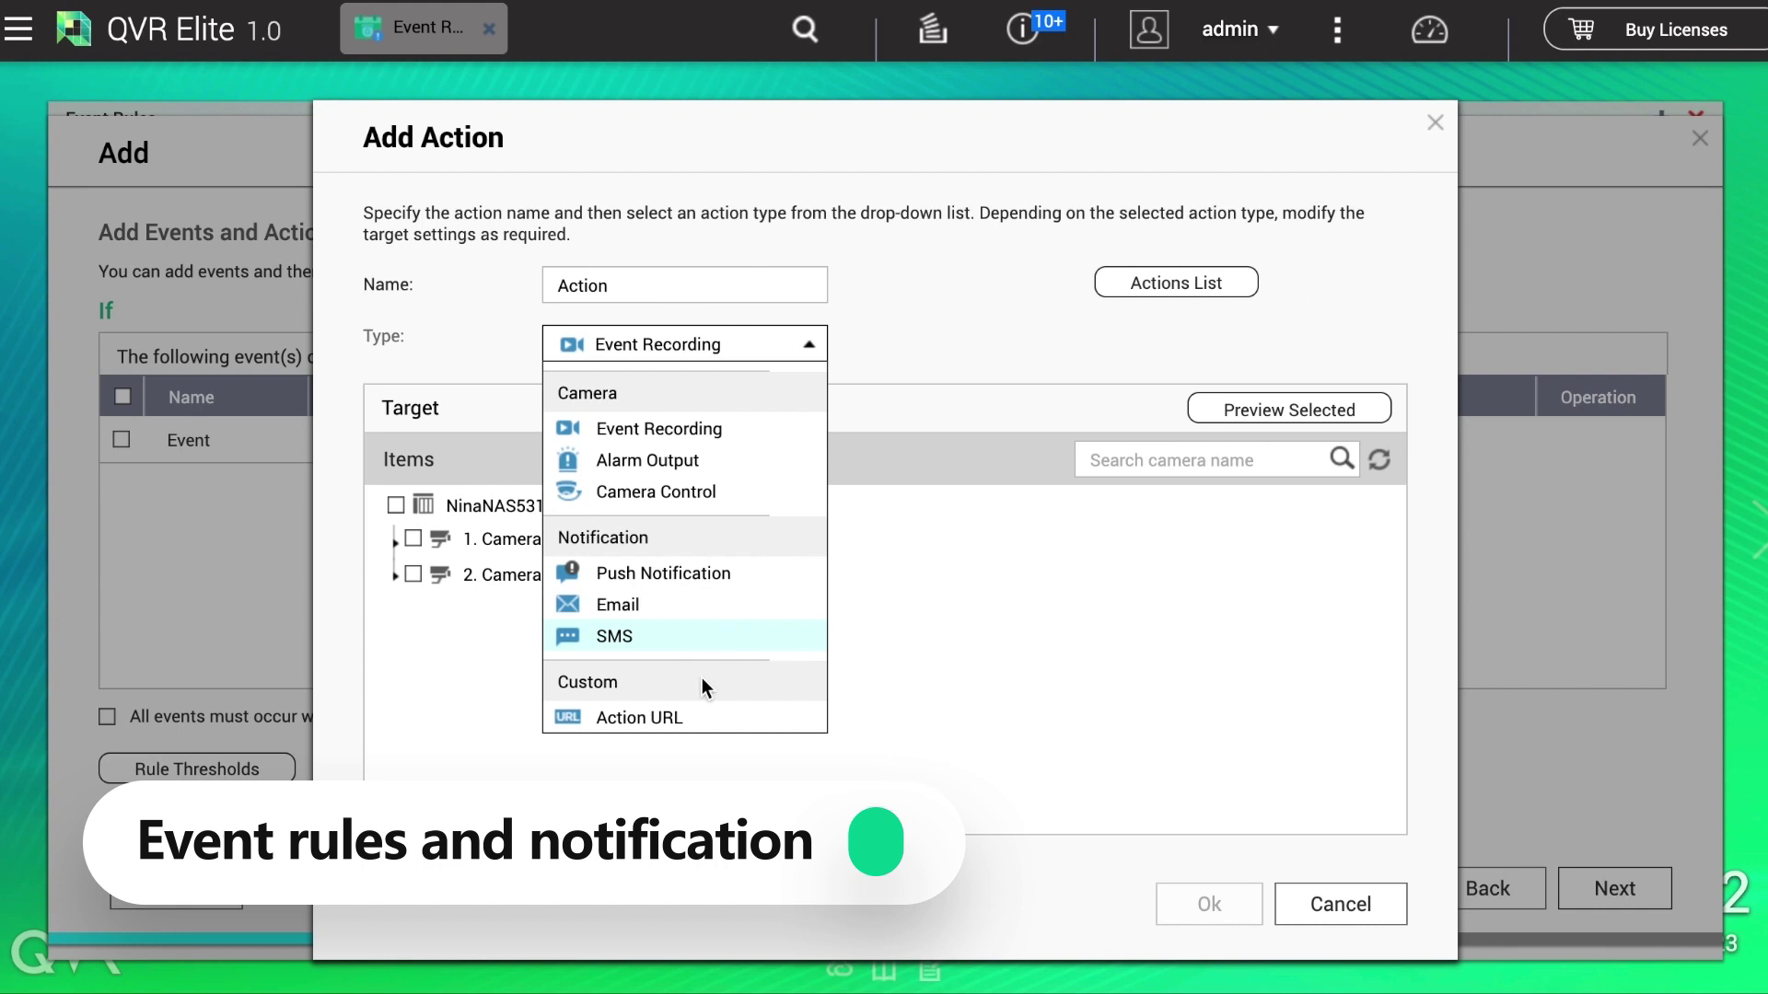
pyautogui.click(698, 463)
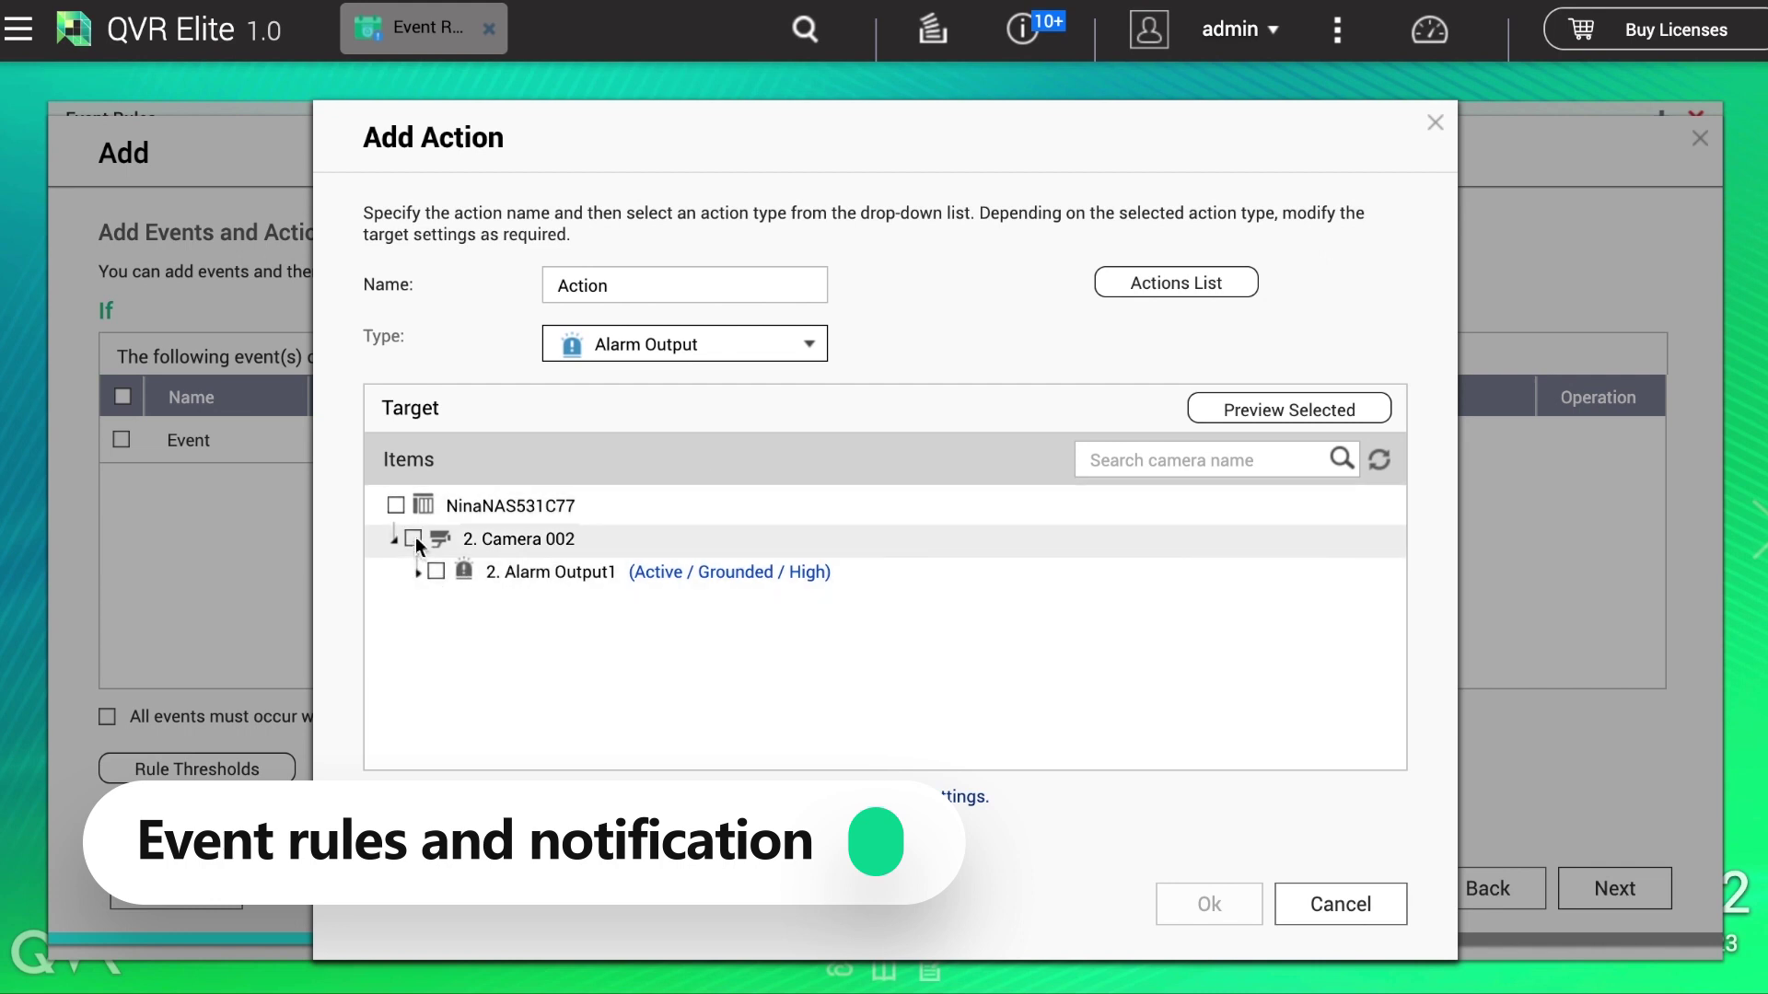
pyautogui.click(438, 571)
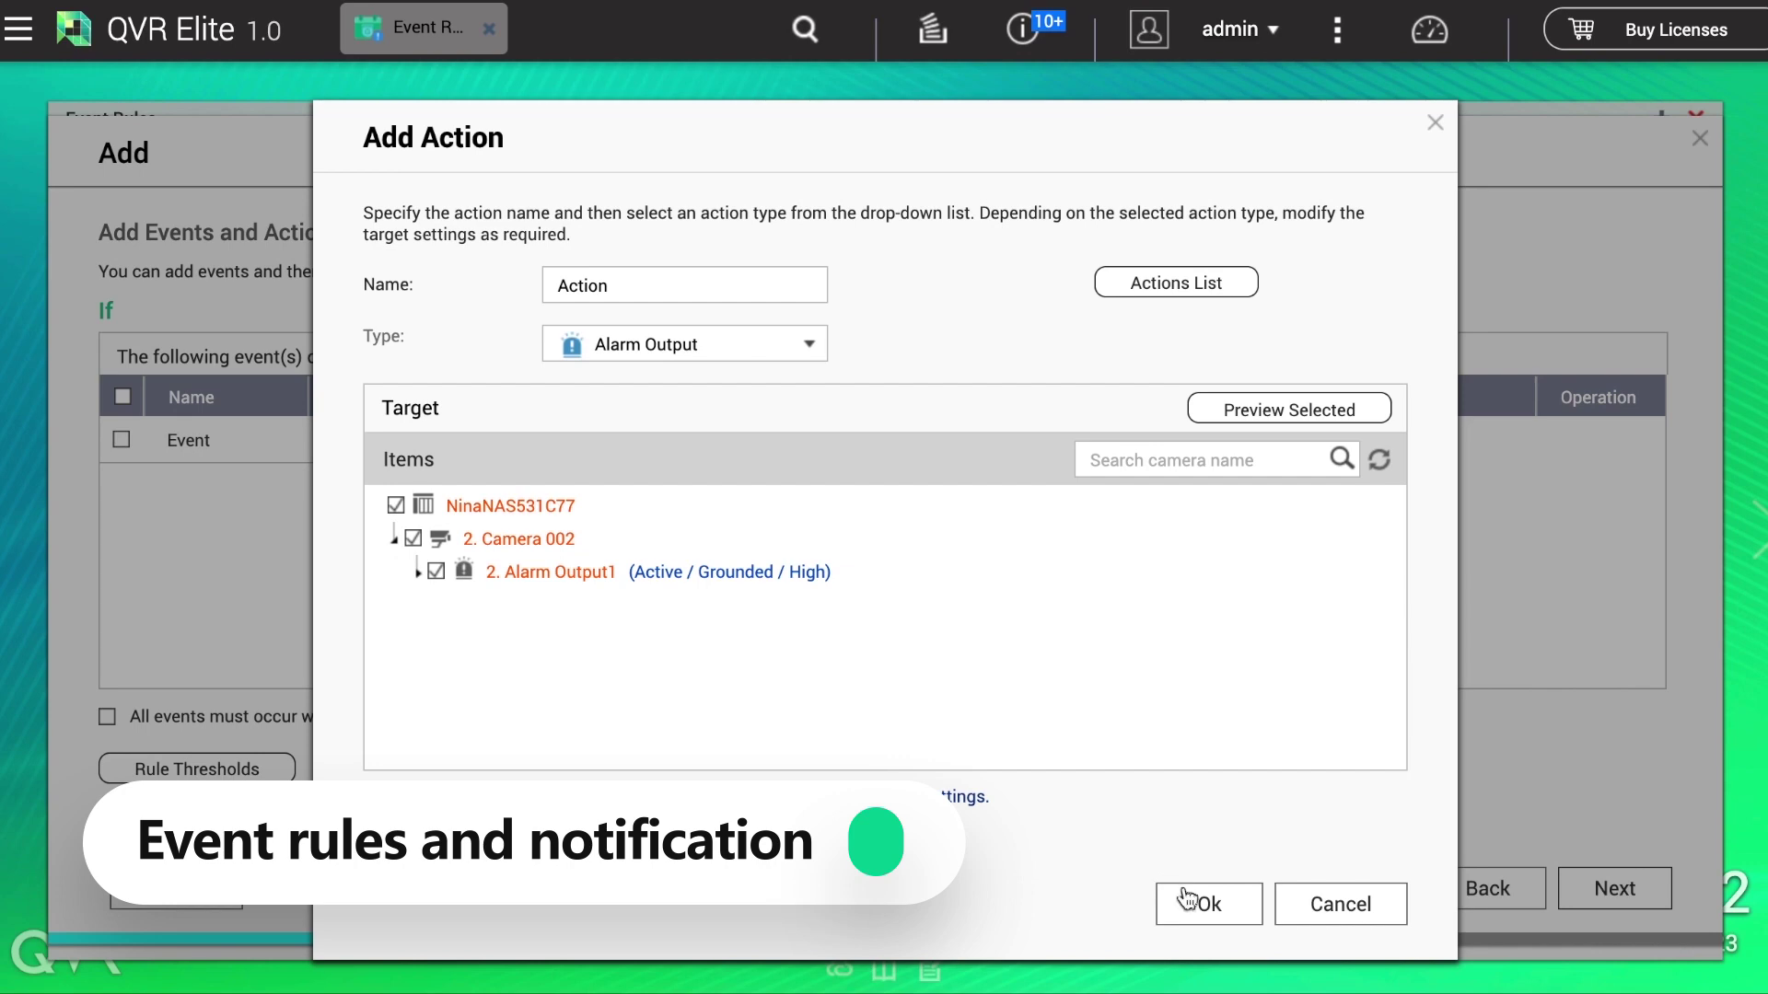
pyautogui.click(1186, 902)
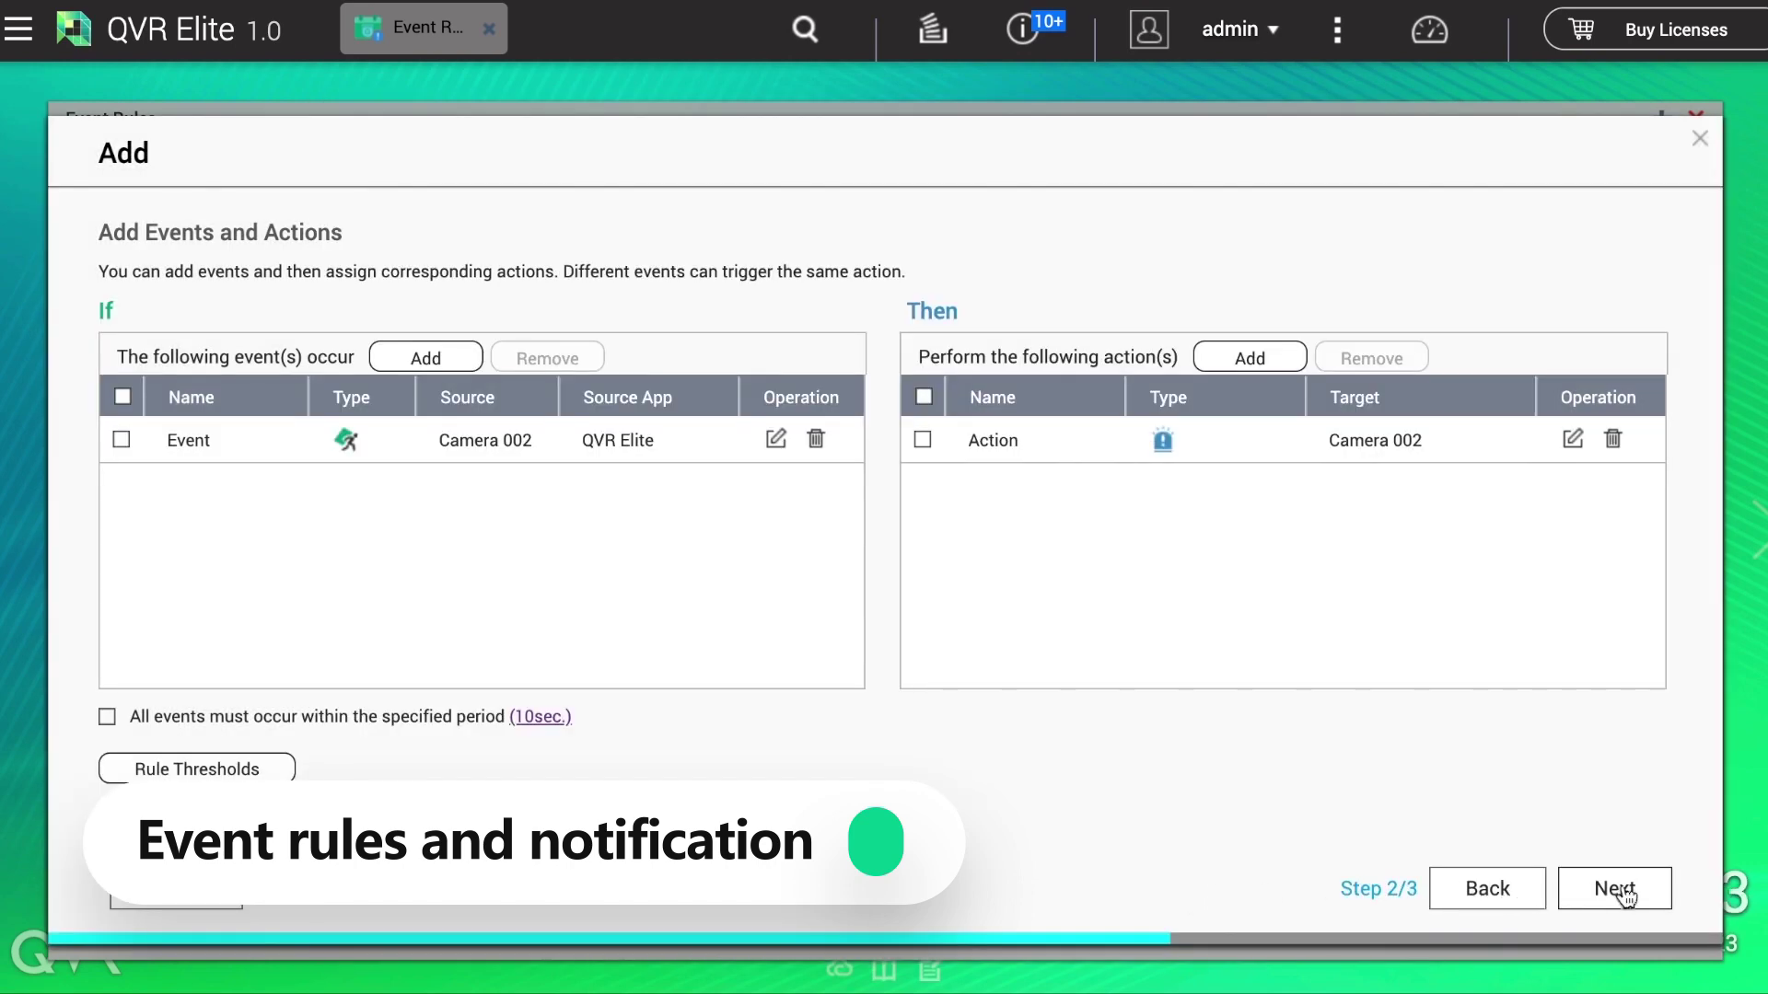
pyautogui.click(1620, 889)
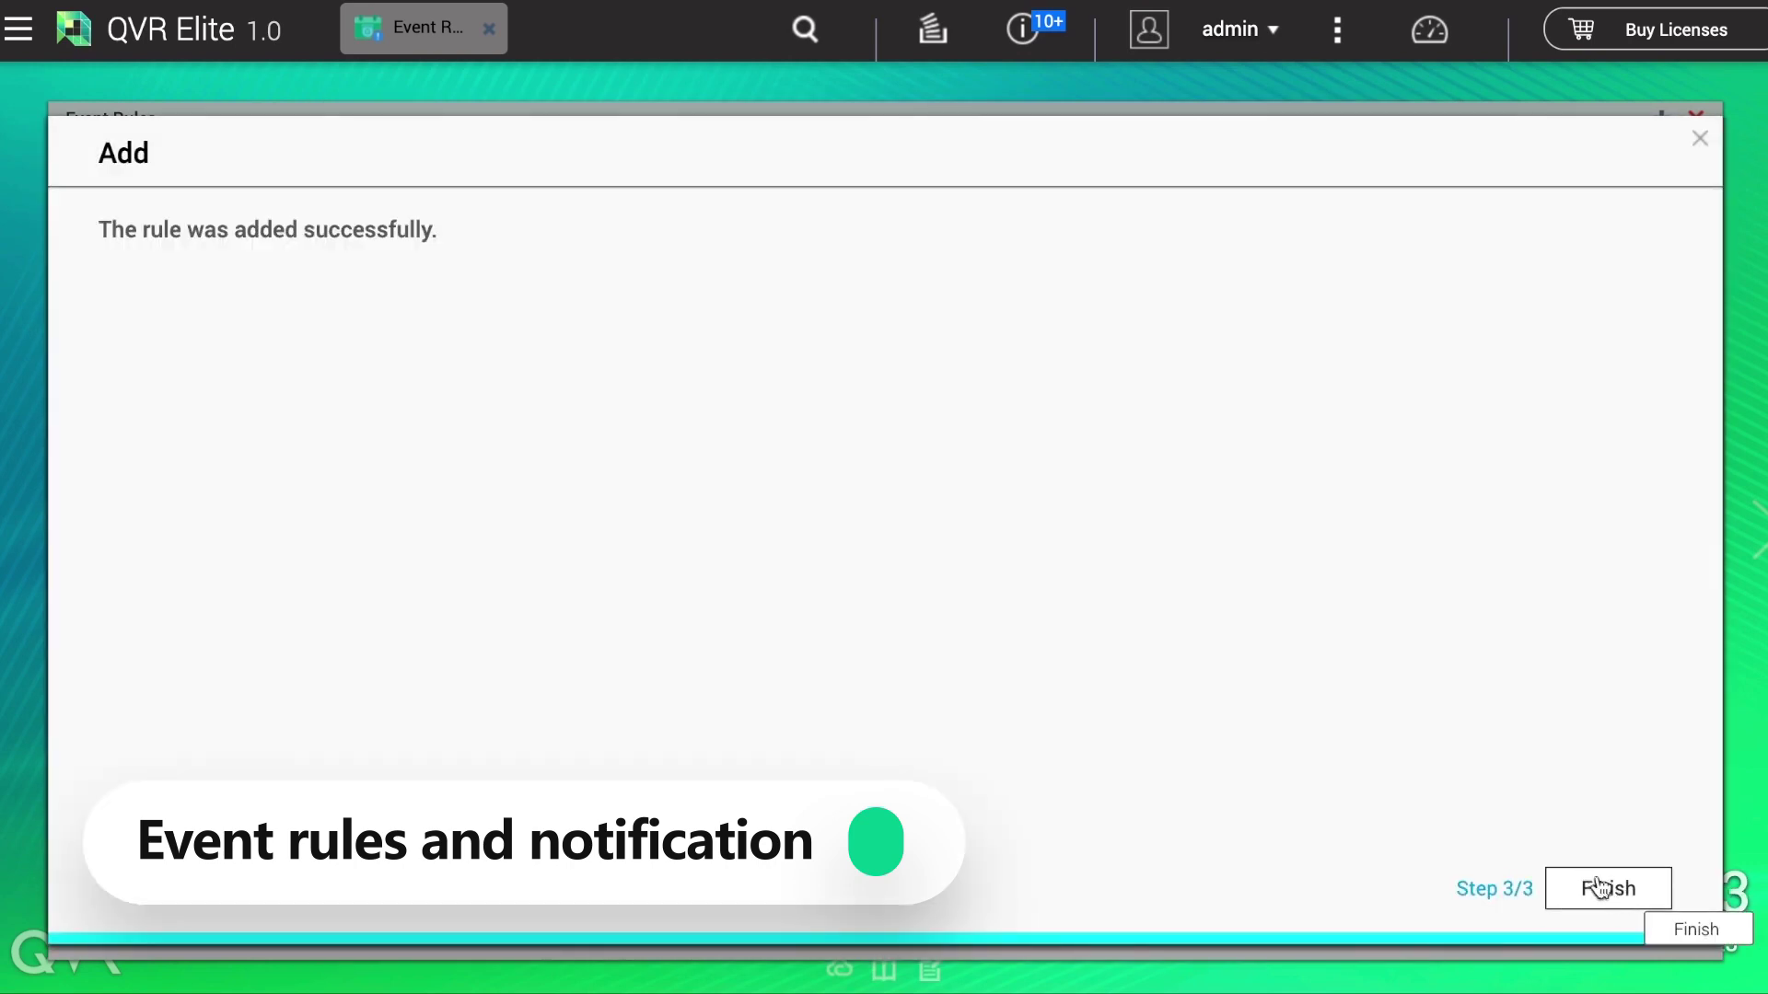
# Step: Finish the wizard so Rule1 is saved and enabled
pyautogui.click(1606, 890)
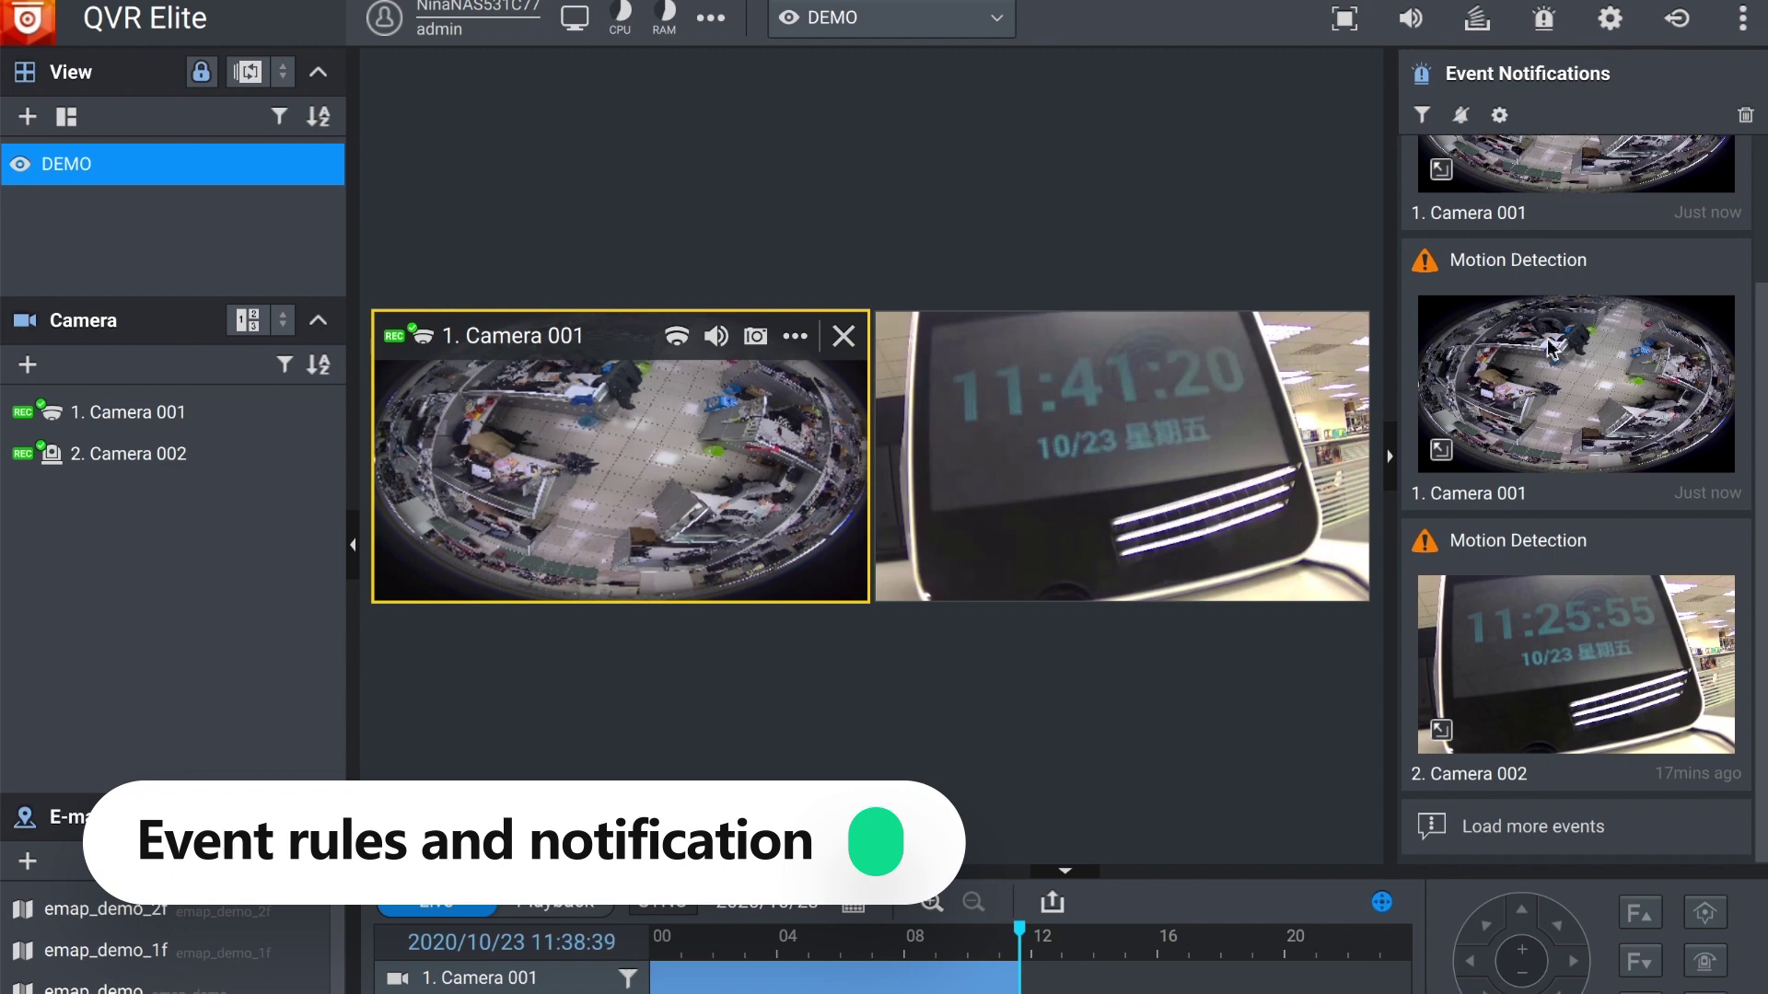
# Step: Open the emap_demo_1f floor plan from the E-map list instead of adding a new e-map
pyautogui.scroll(2, 1542, 332)
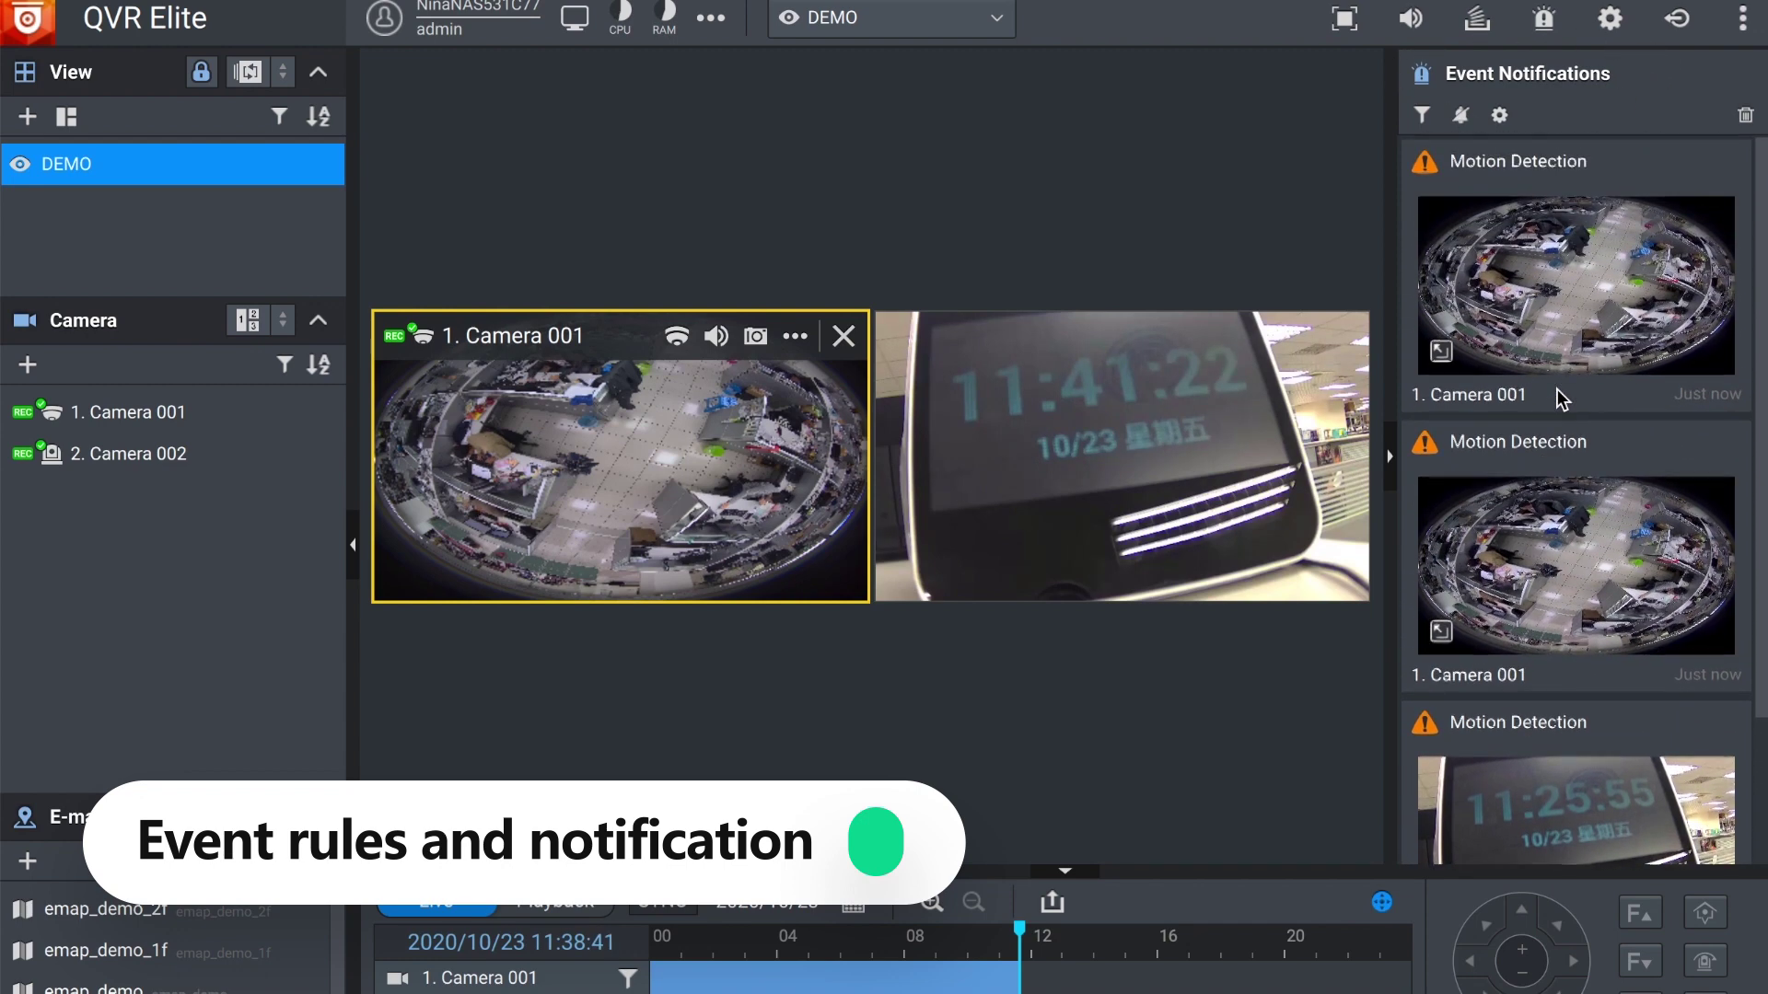
pyautogui.scroll(-2, 1560, 398)
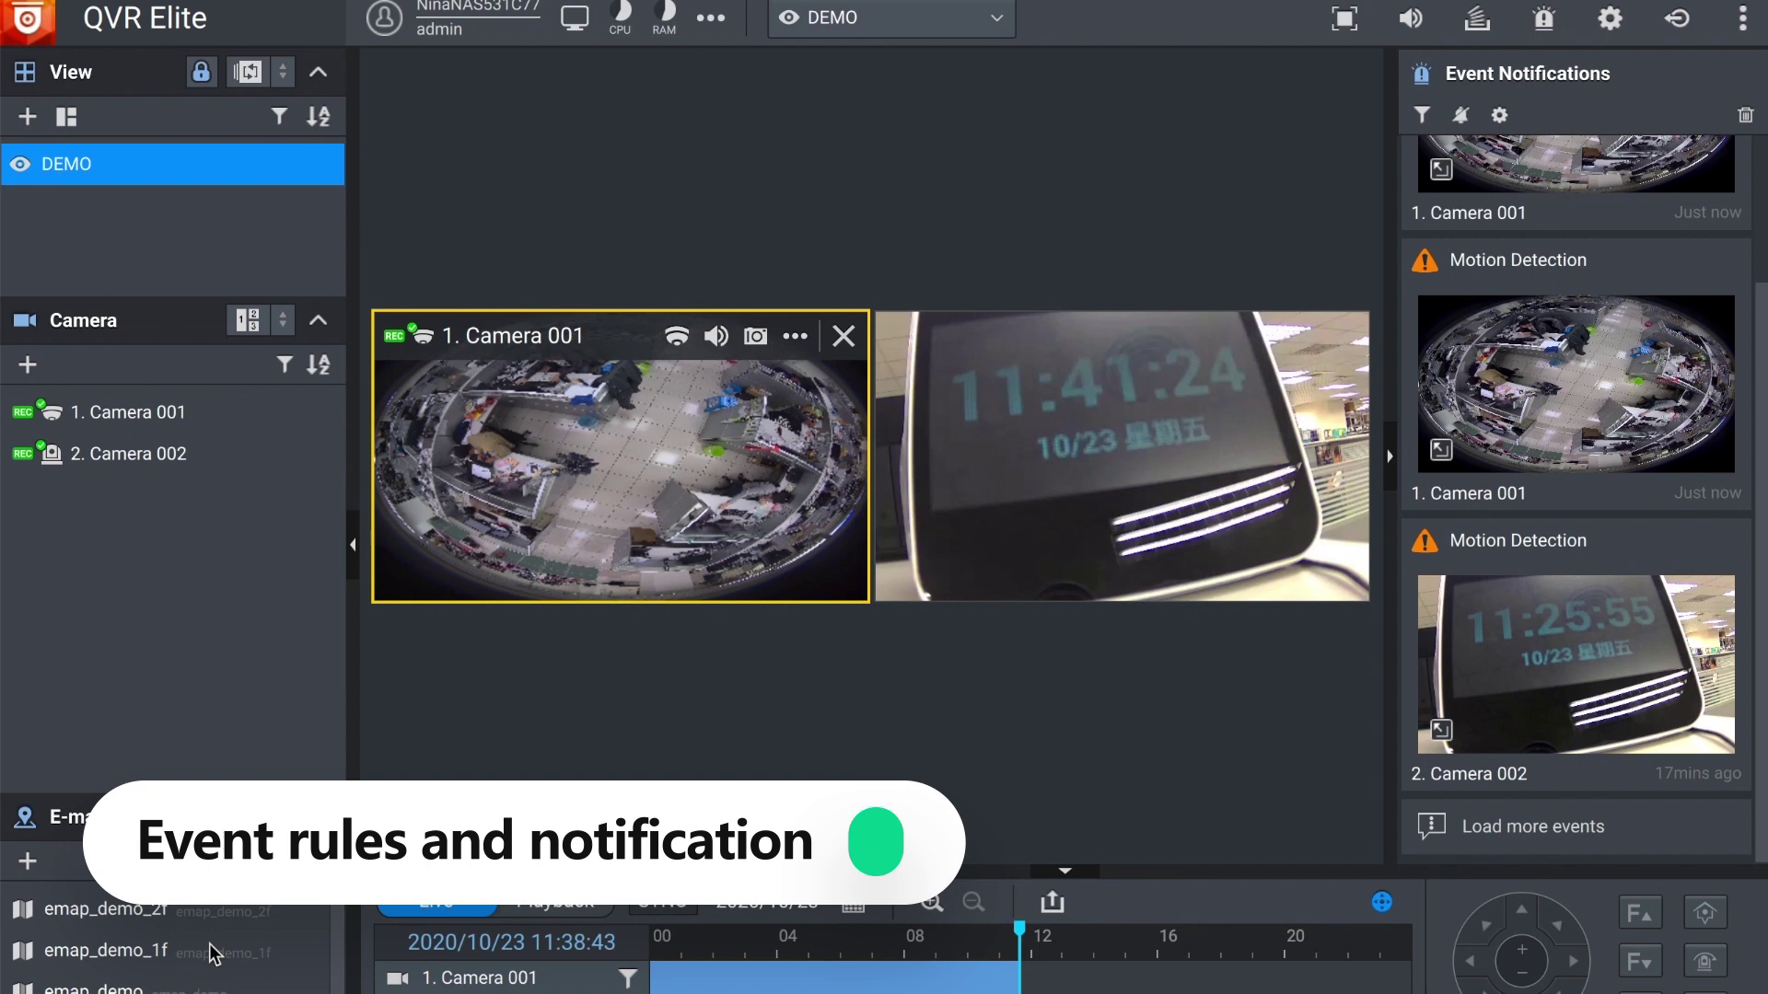
pyautogui.scroll(-1, 214, 954)
pyautogui.scroll(1, 134, 948)
pyautogui.click(28, 862)
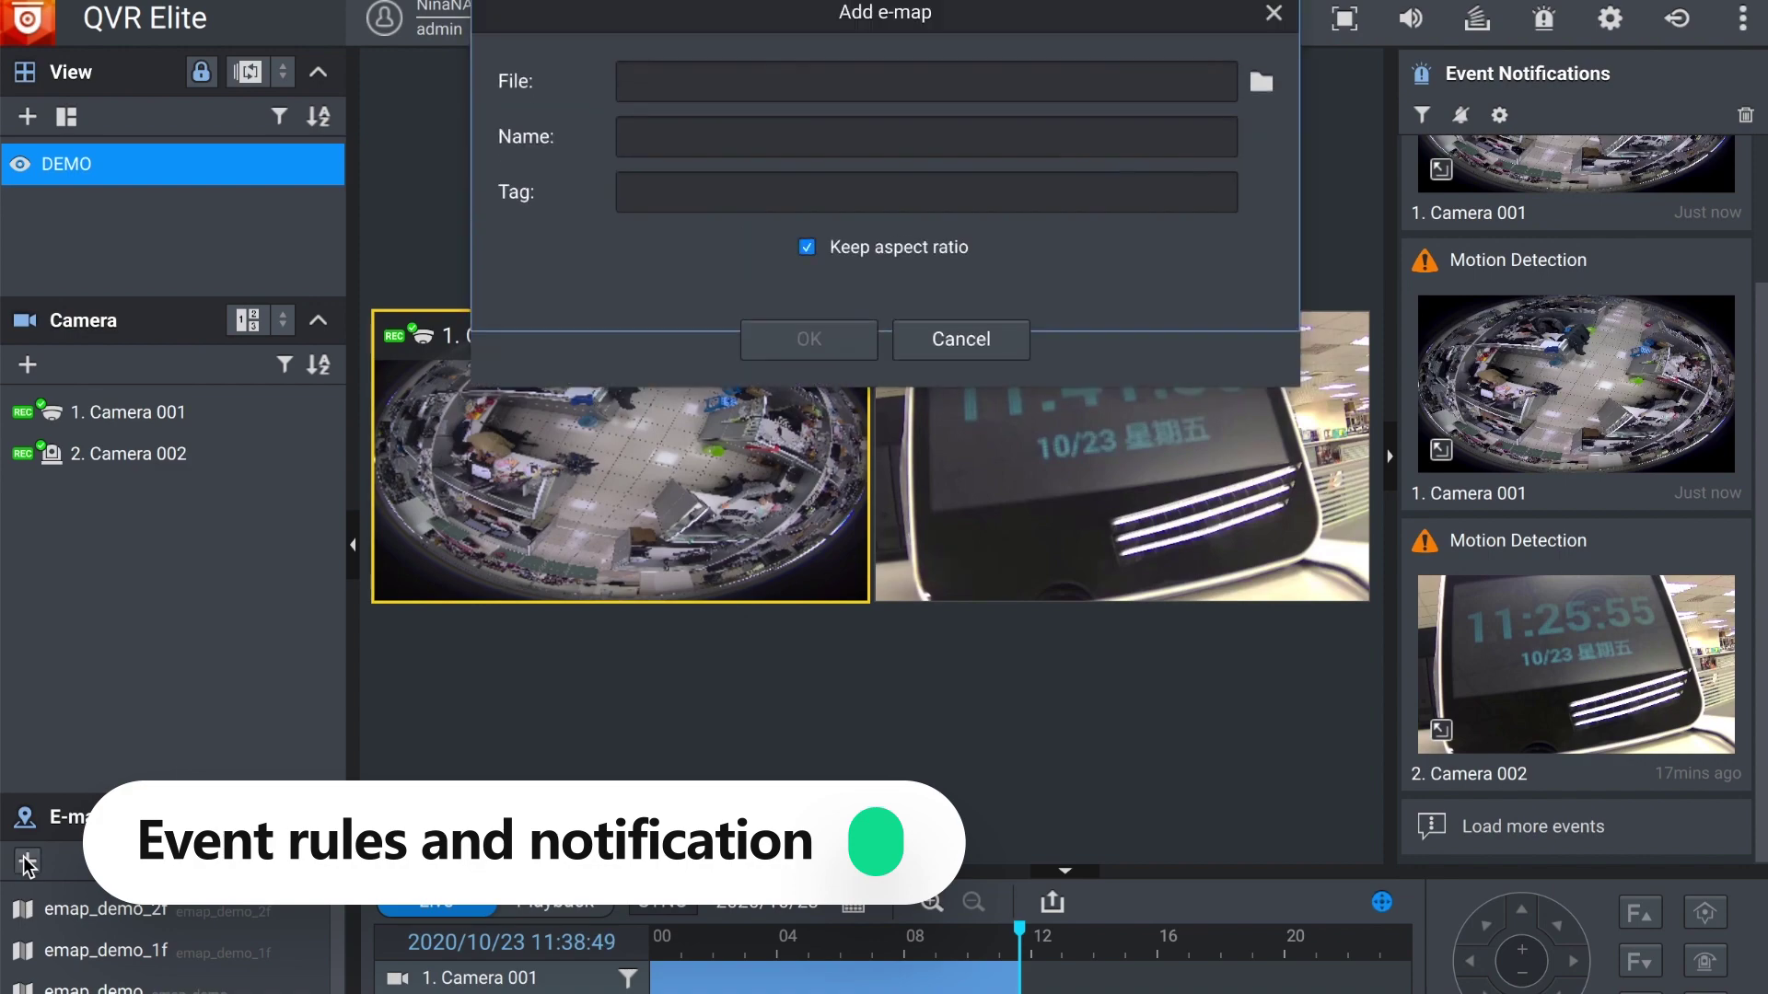
pyautogui.click(957, 352)
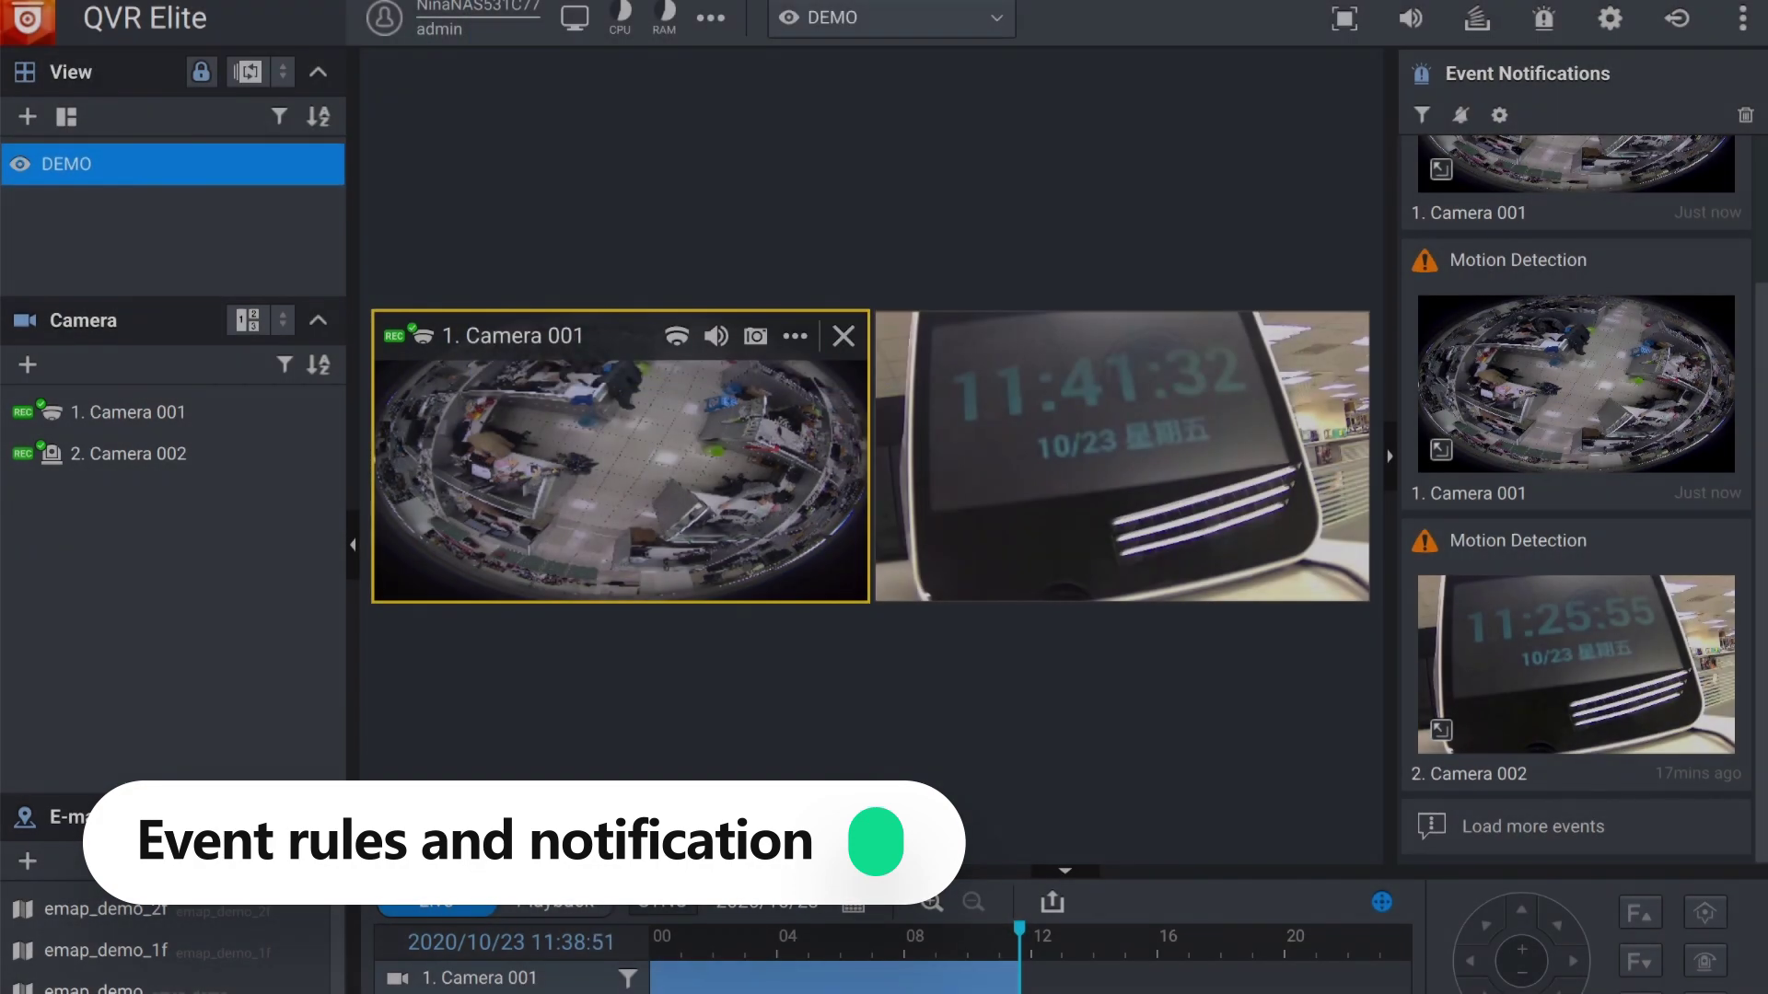
pyautogui.doubleClick(109, 951)
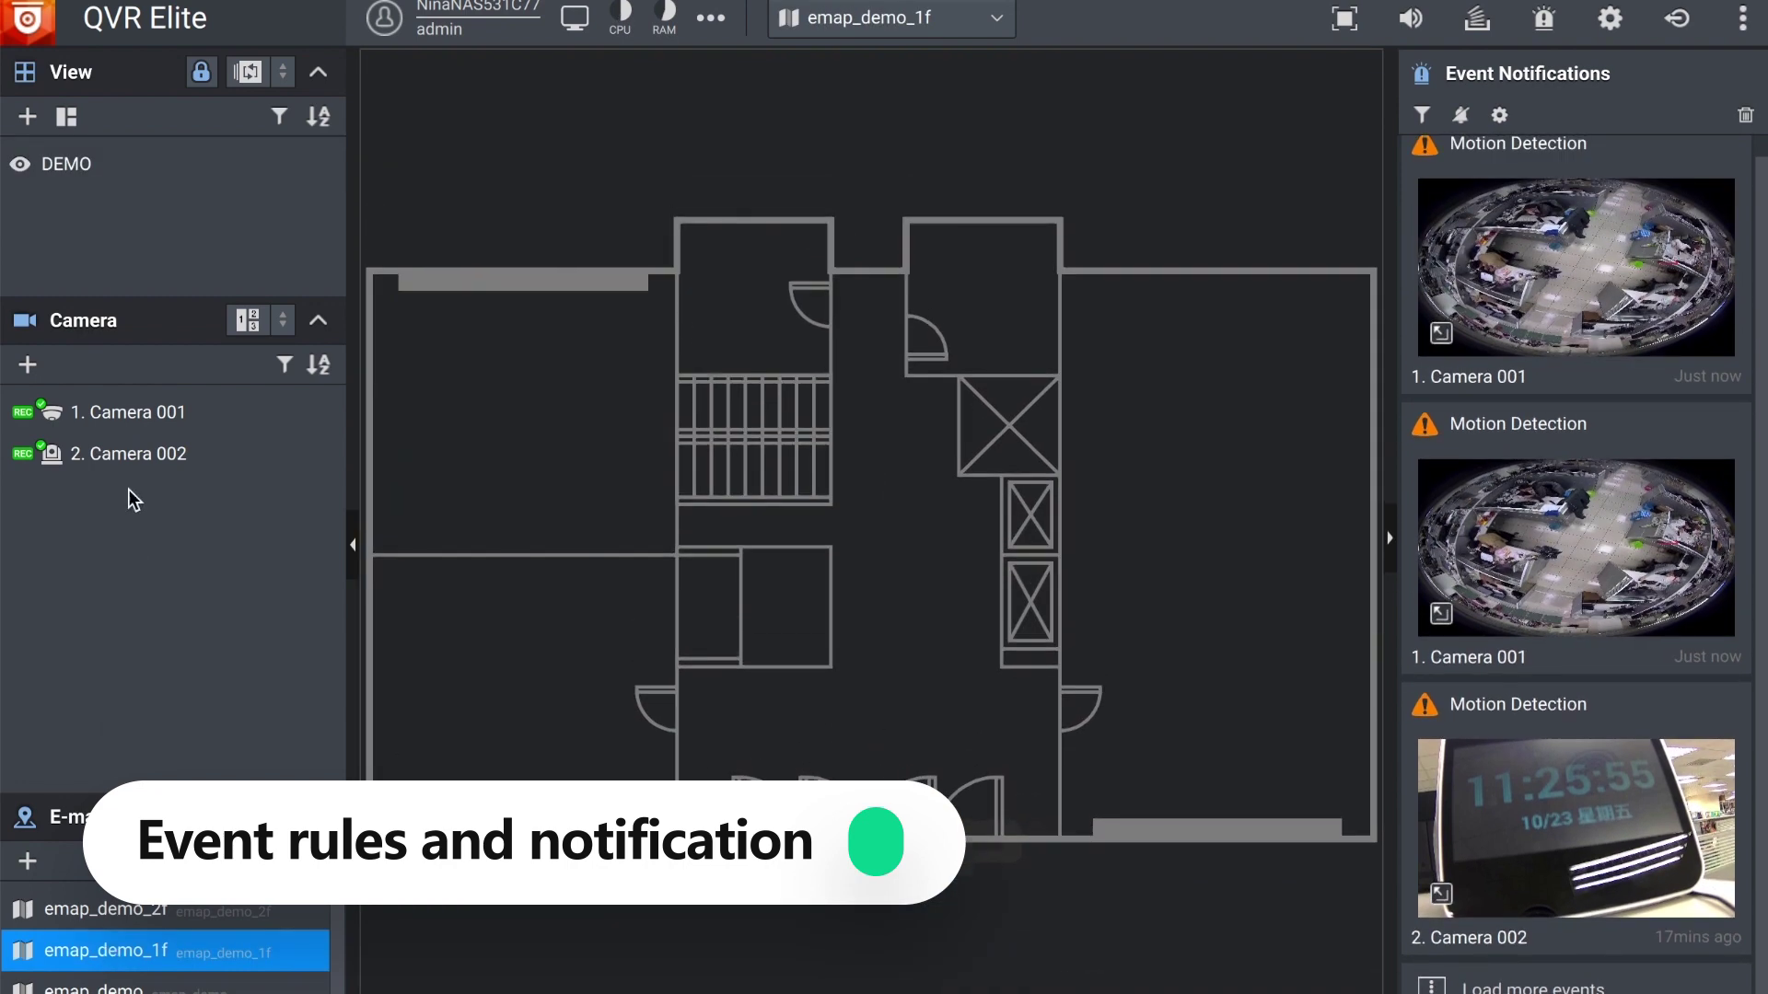
# Step: Place Camera 001 lower-left and Camera 002 upper-right facing down-right, then save the map
pyautogui.click(130, 416)
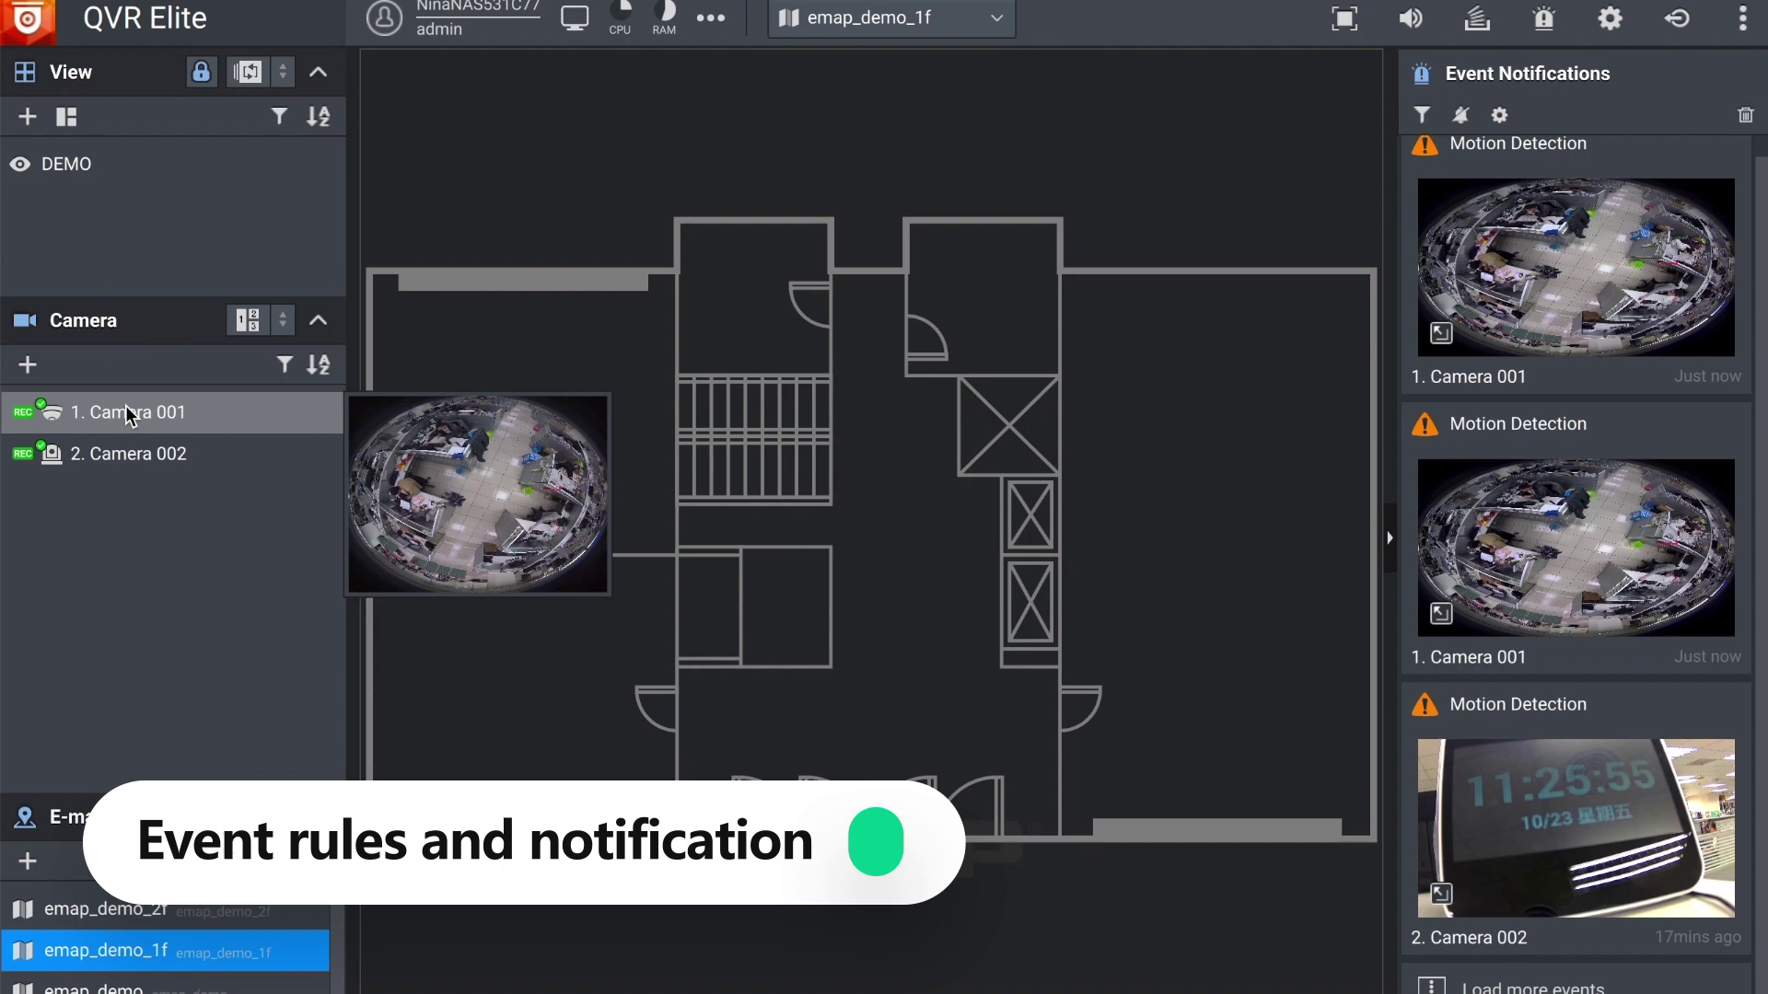
pyautogui.moveTo(129, 416); pyautogui.dragTo(505, 679)
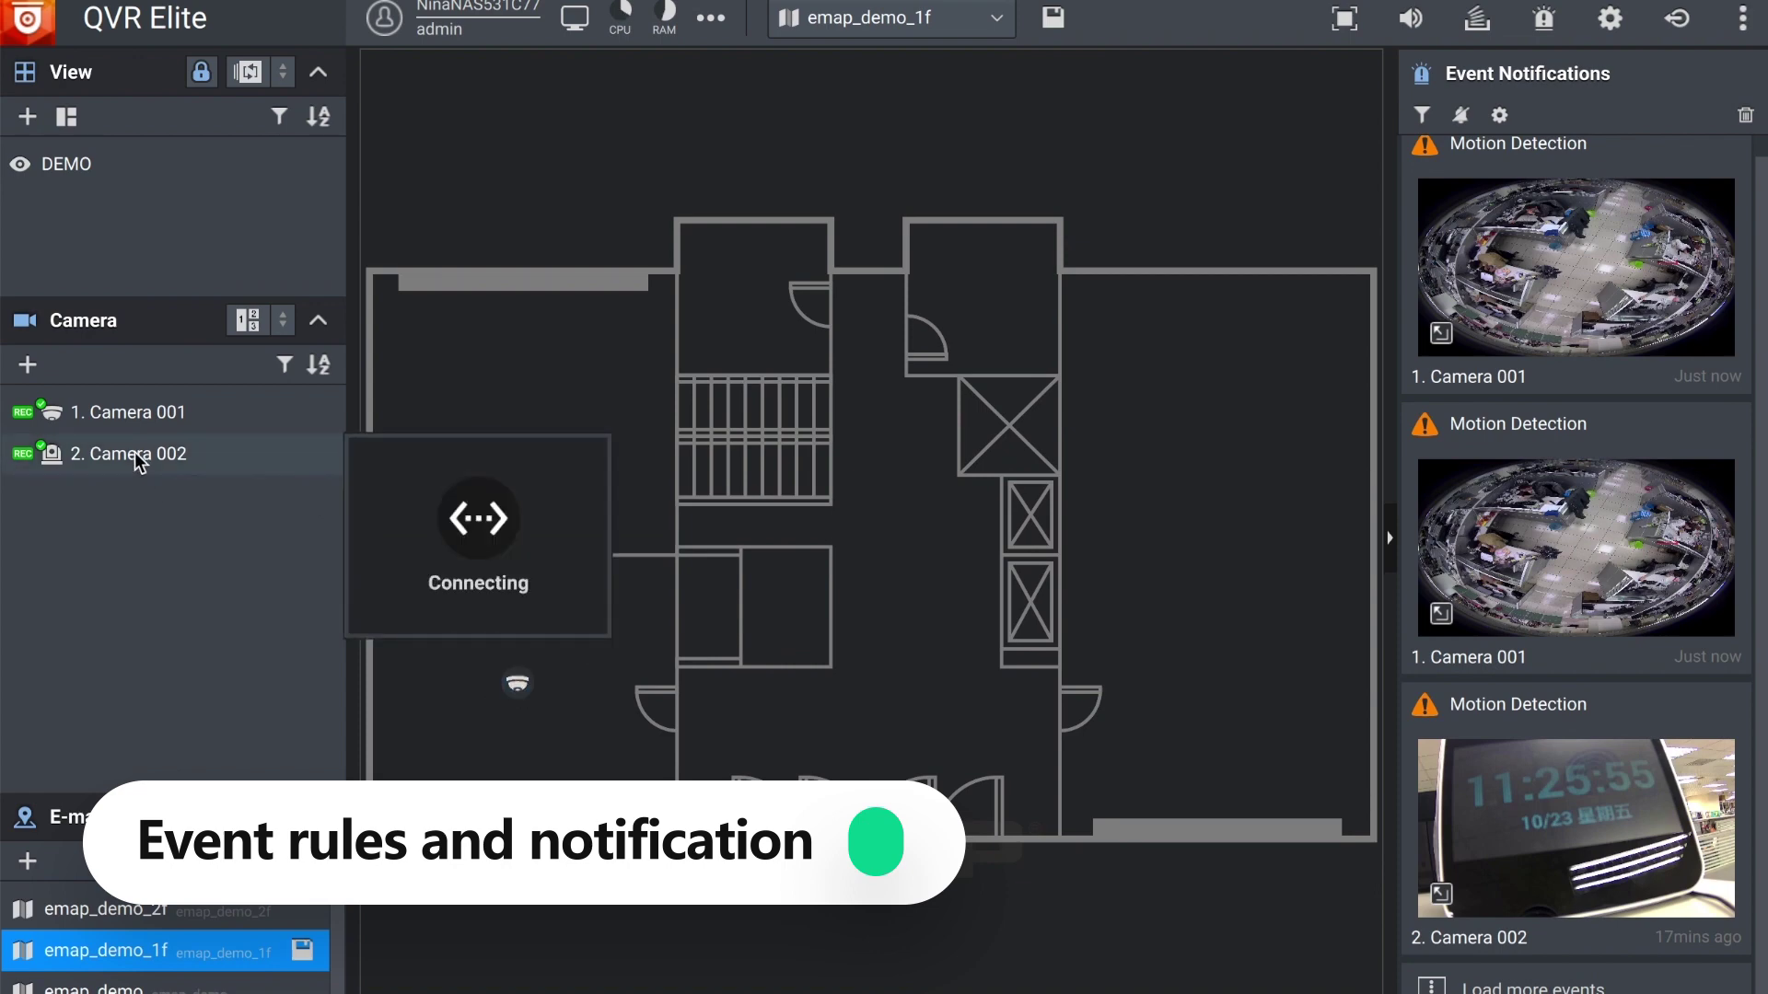
pyautogui.moveTo(136, 460); pyautogui.dragTo(1093, 309)
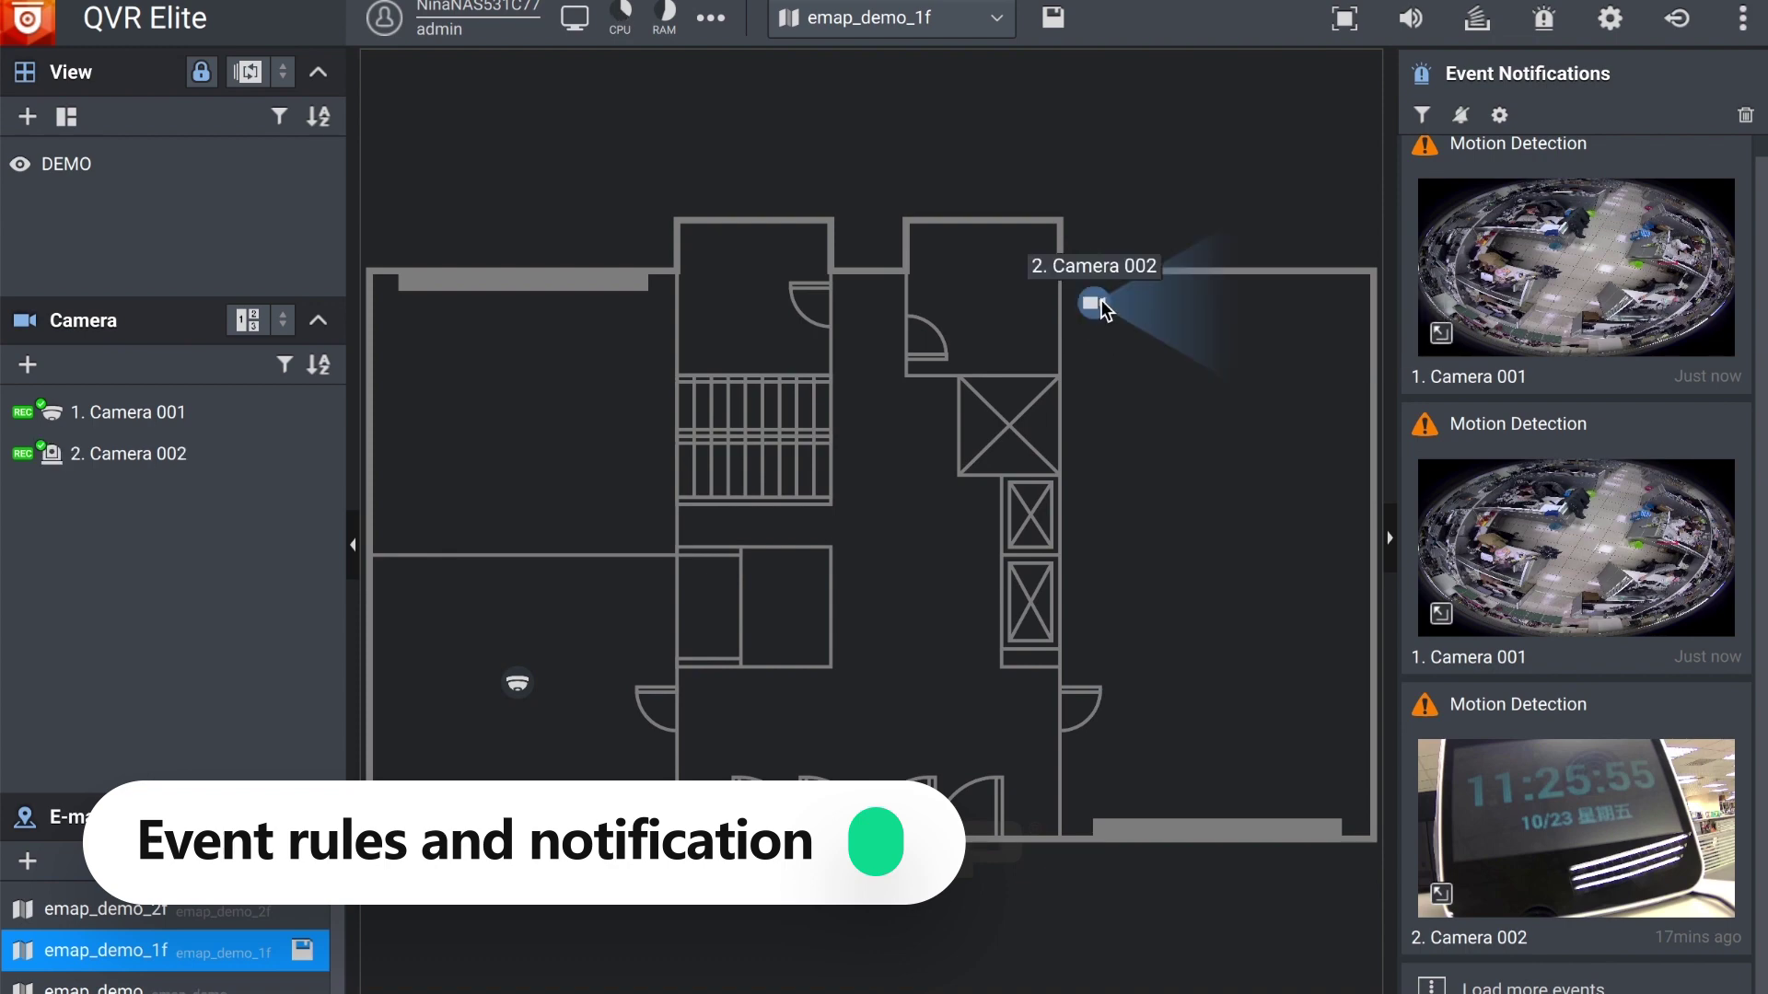
pyautogui.moveTo(1102, 311); pyautogui.dragTo(1116, 333)
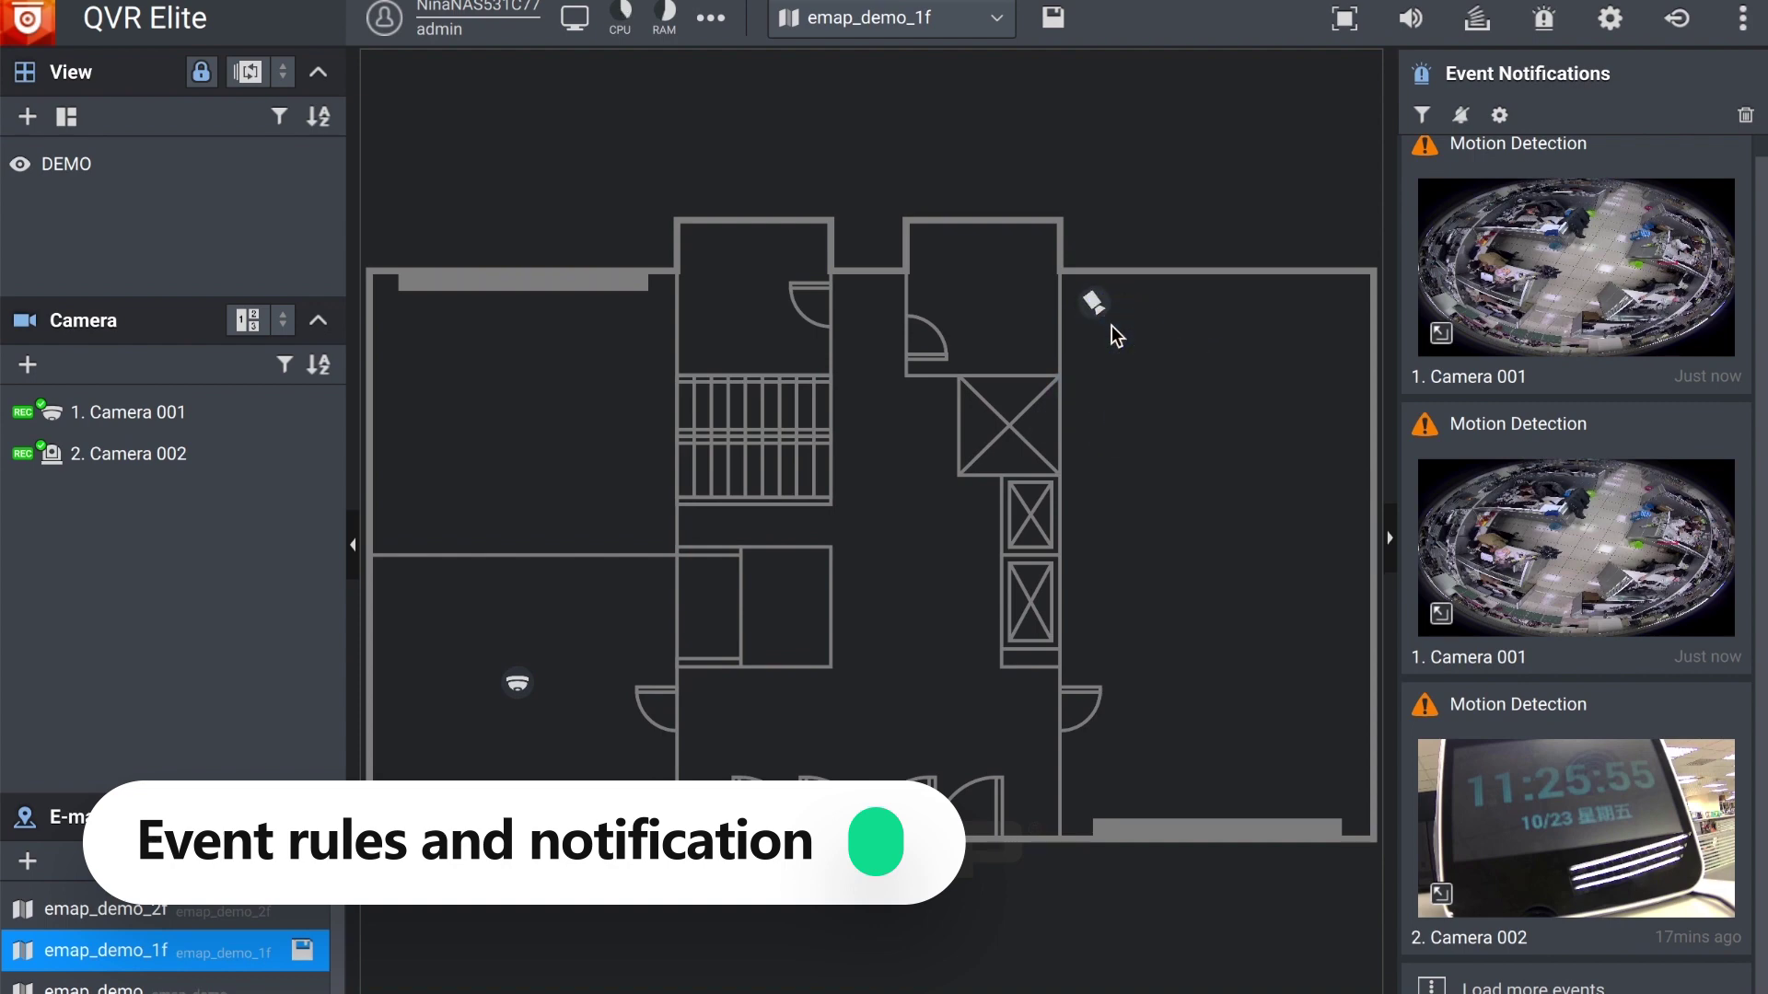
pyautogui.click(302, 950)
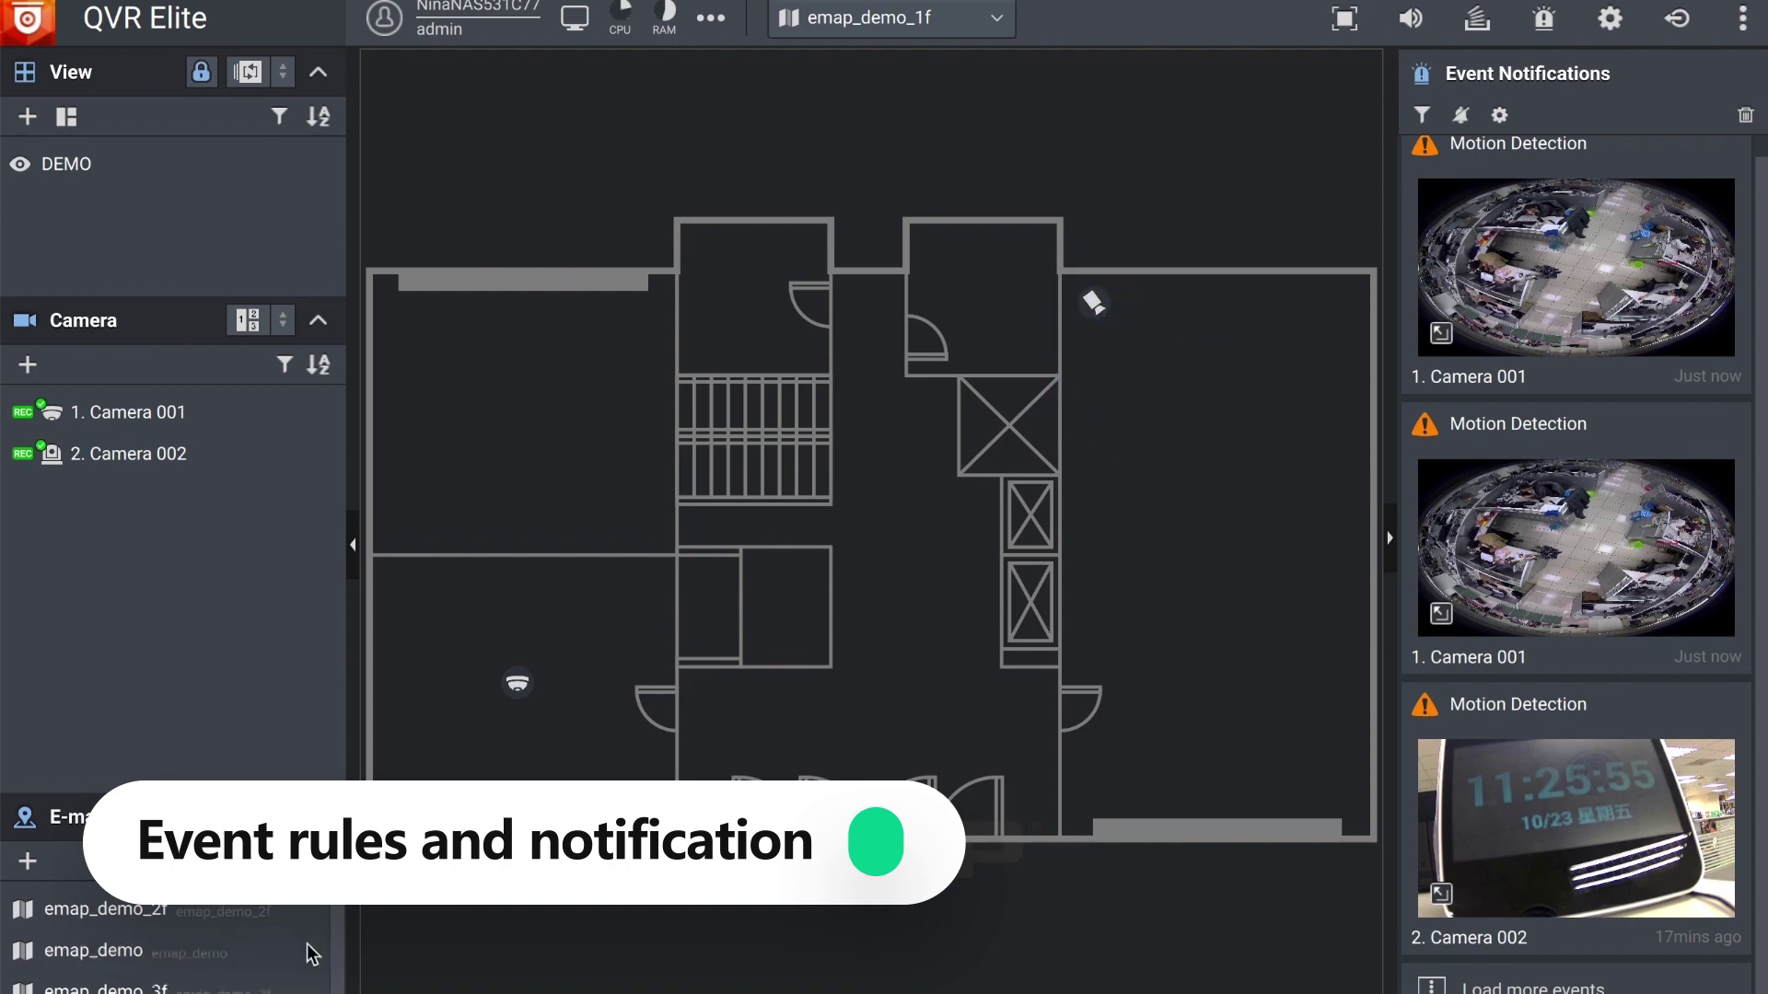
pyautogui.click(131, 166)
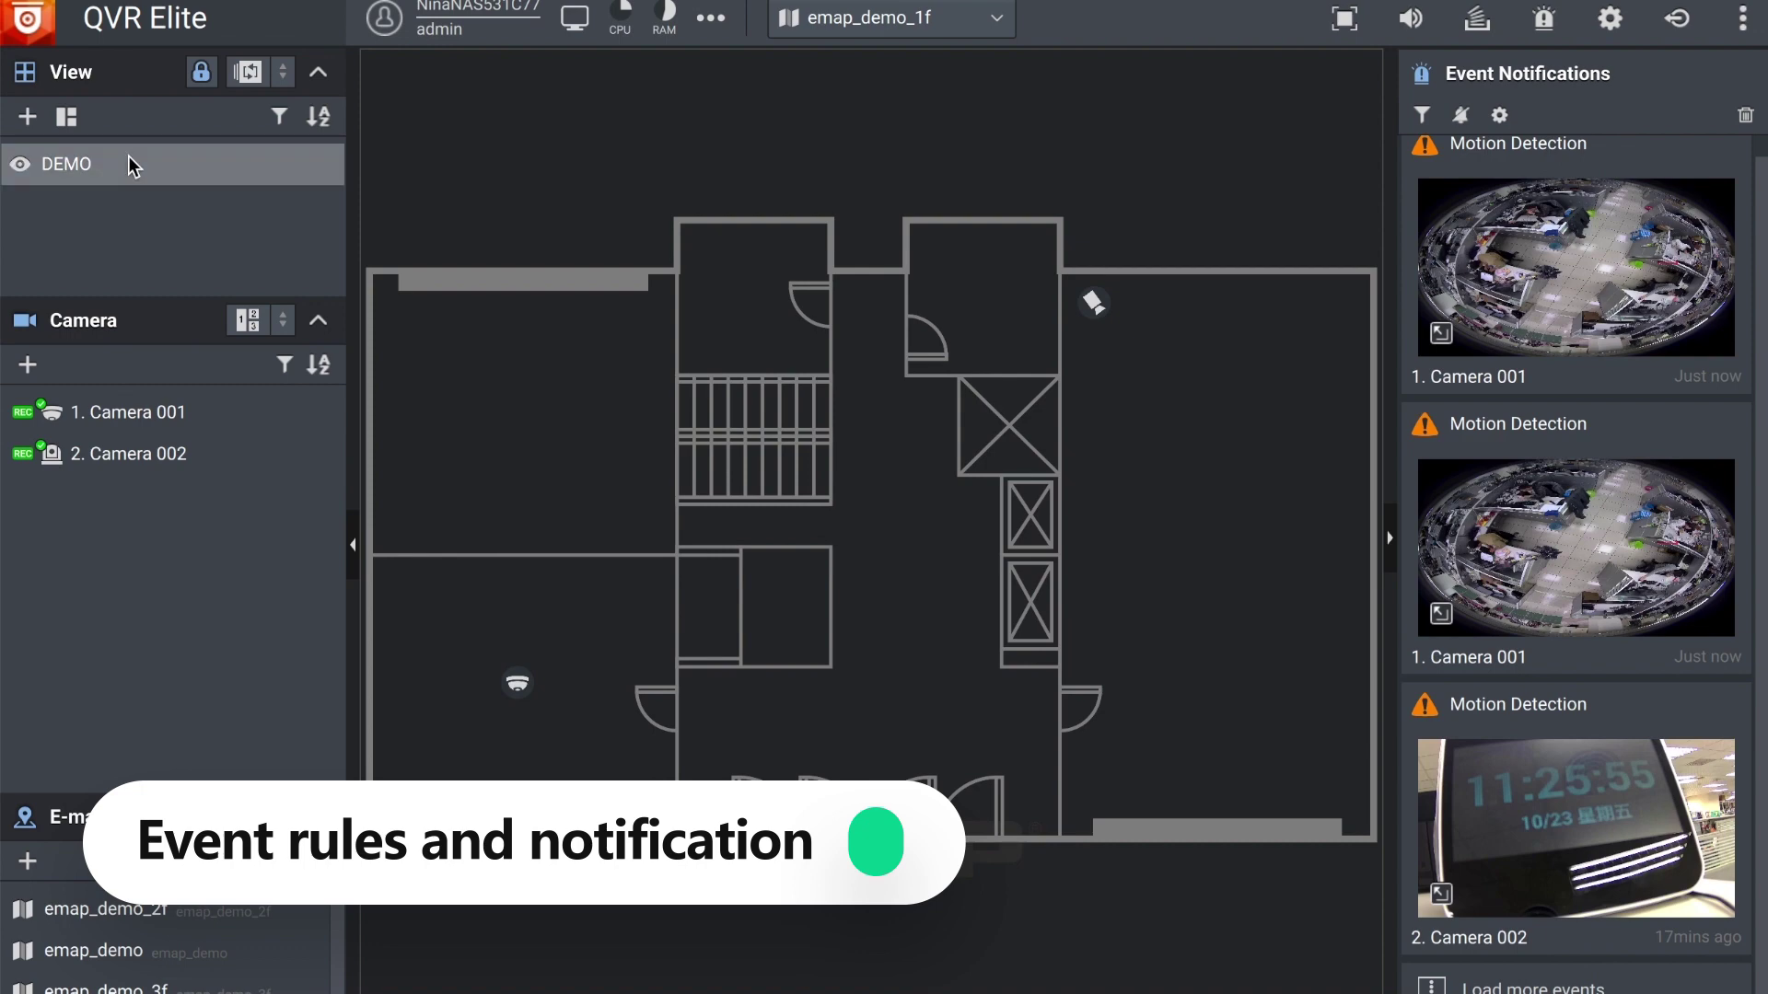
# Step: Add the emap_demo_1f floor map to the DEMO view, replacing the mistakenly added emap_demo_2f
pyautogui.doubleClick(142, 177)
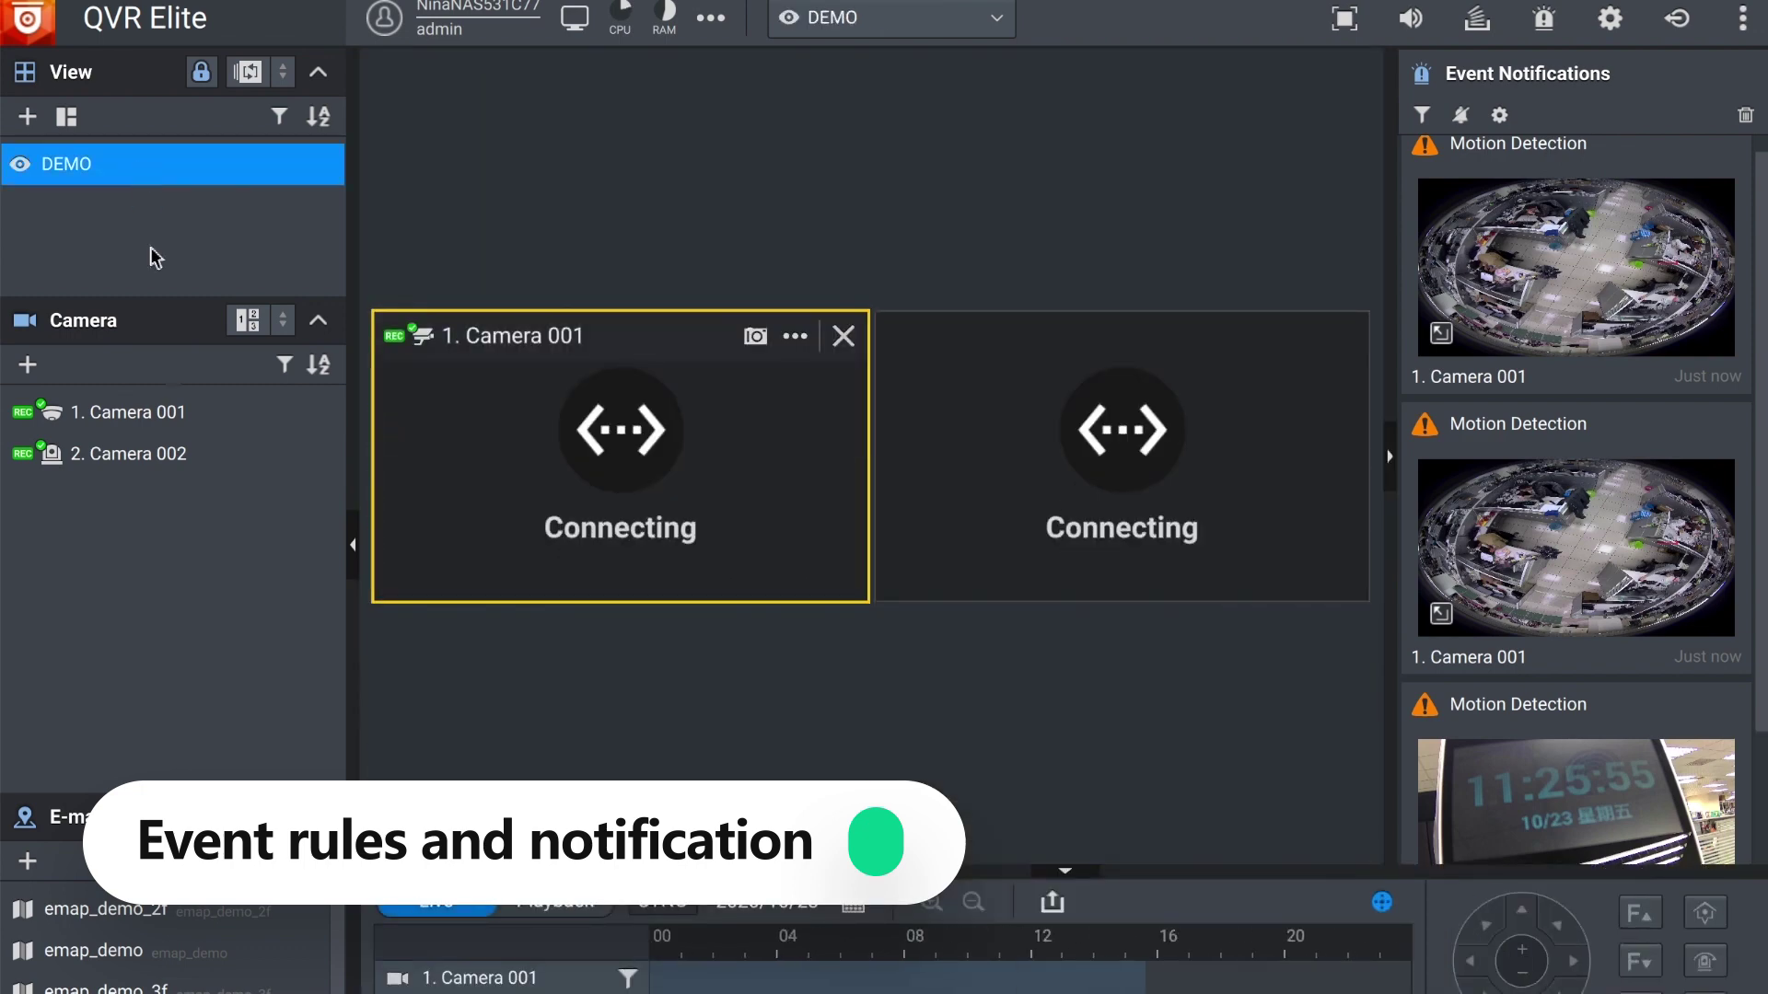
pyautogui.moveTo(118, 930); pyautogui.dragTo(669, 257)
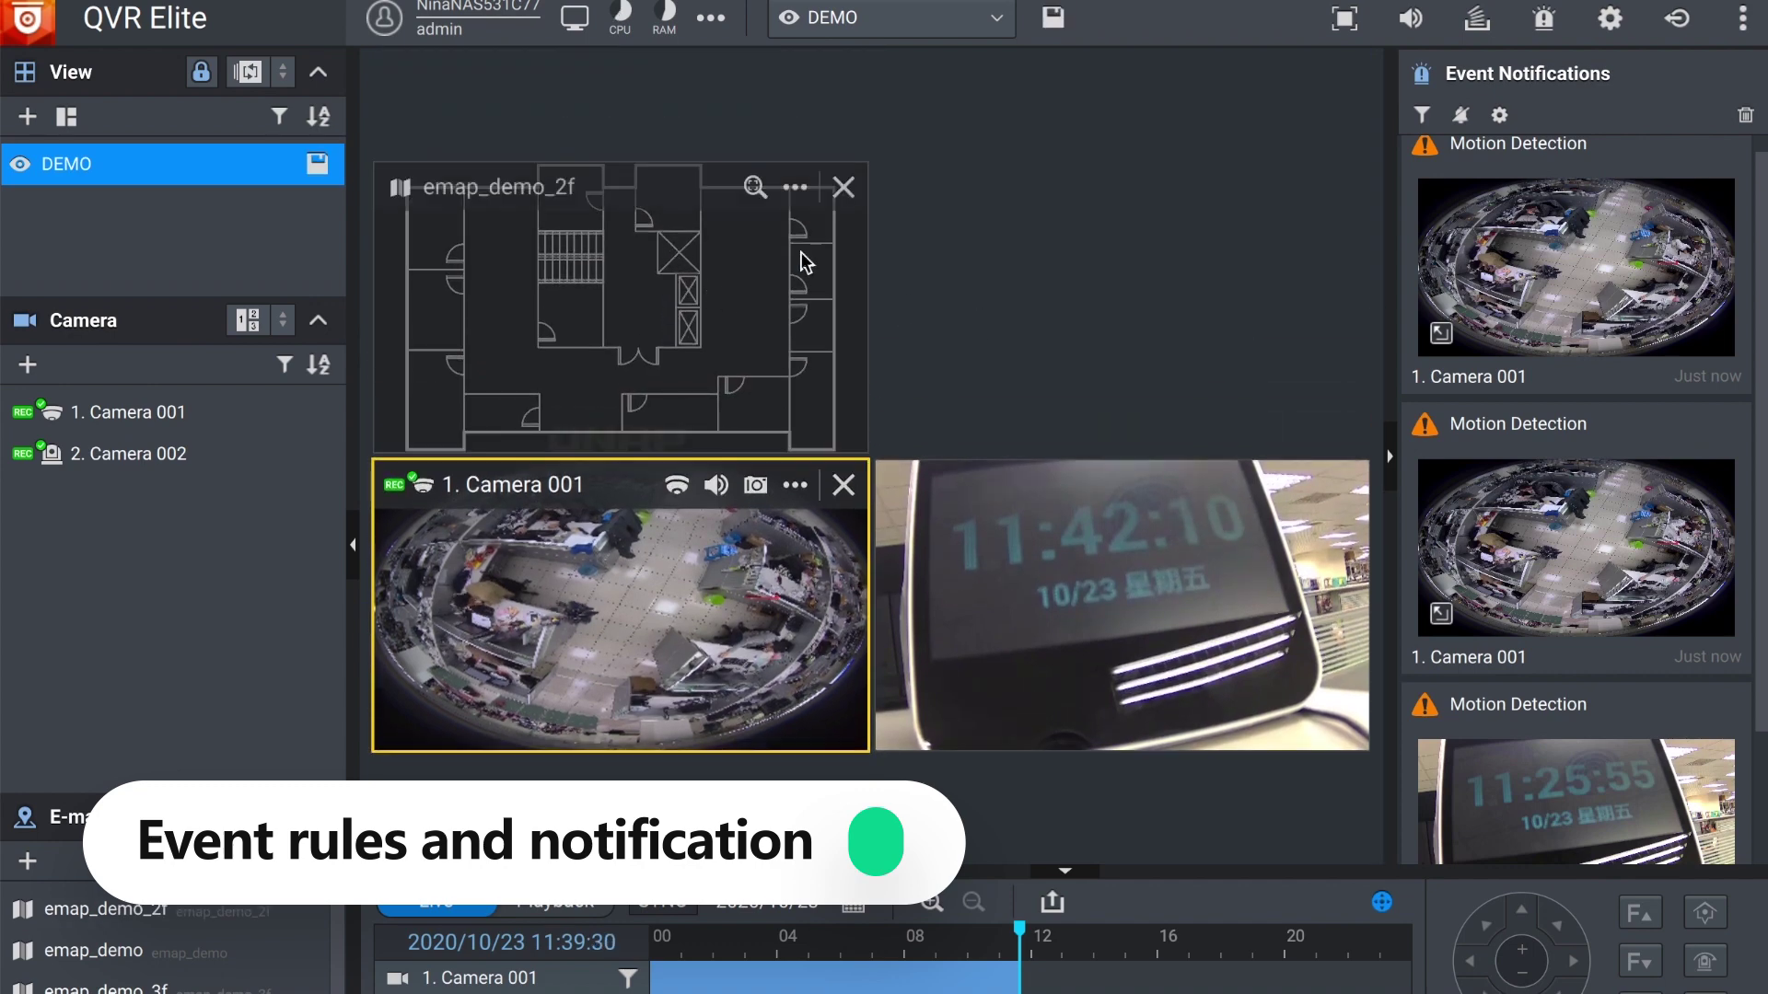
pyautogui.click(843, 188)
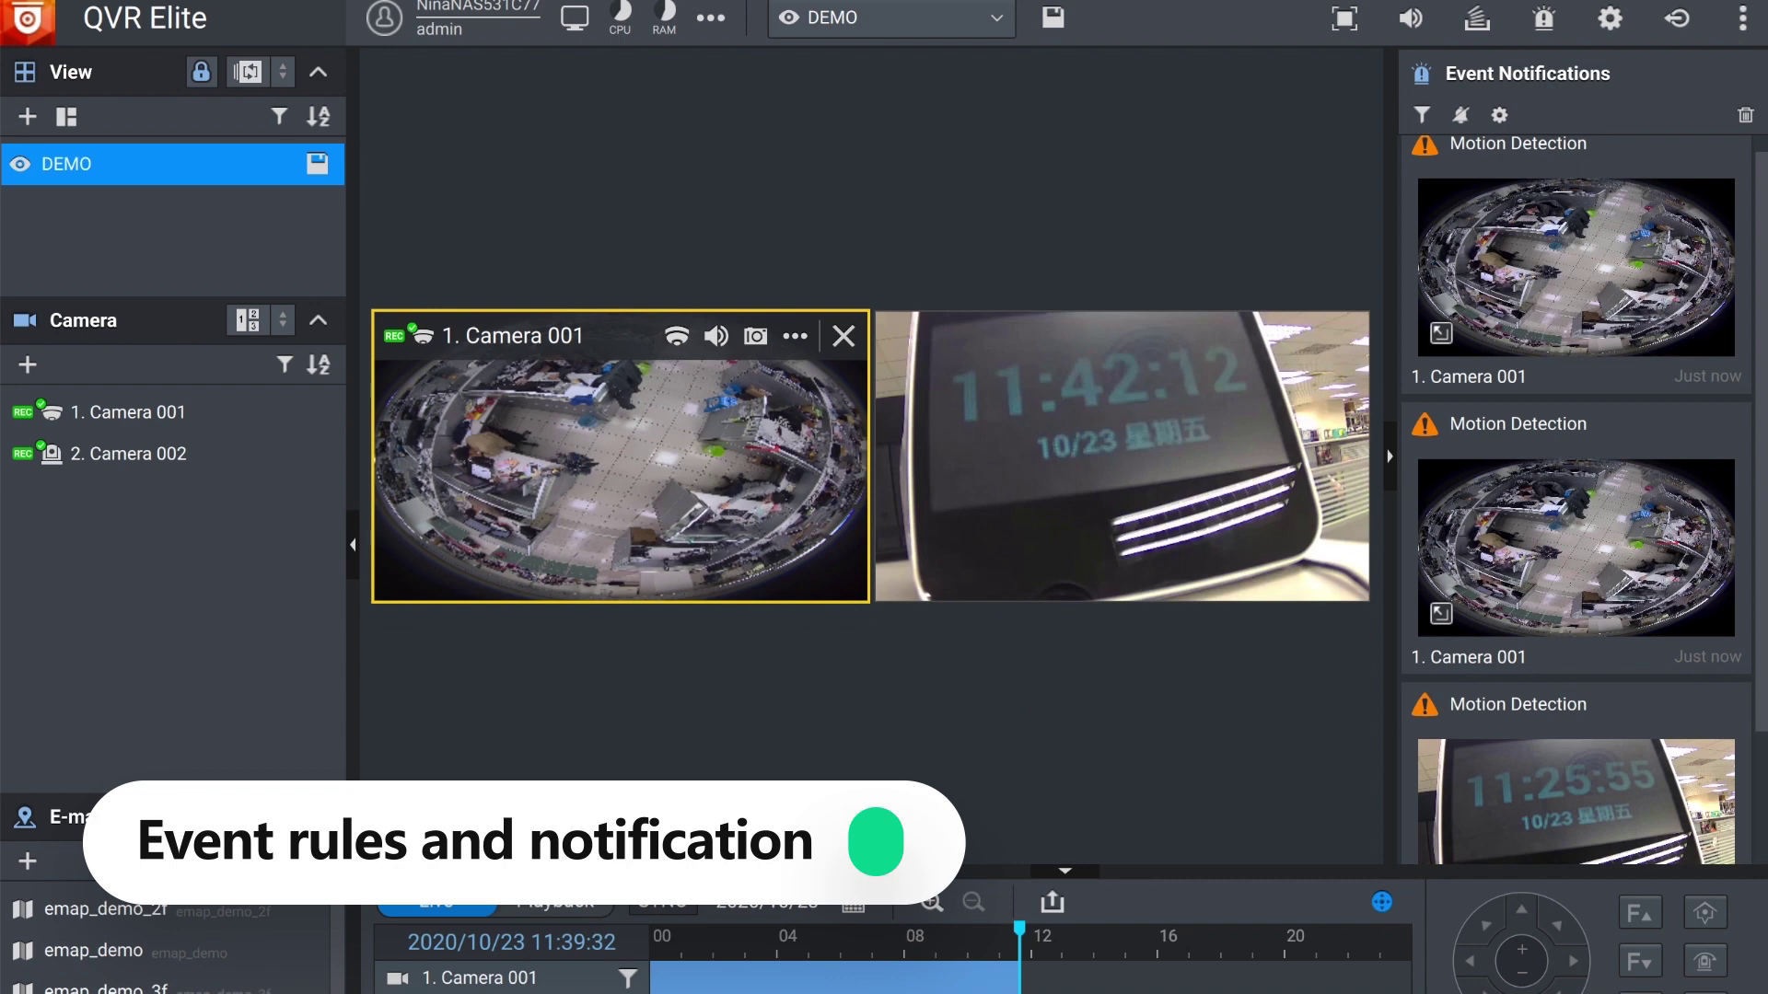
pyautogui.moveTo(184, 866); pyautogui.dragTo(649, 184)
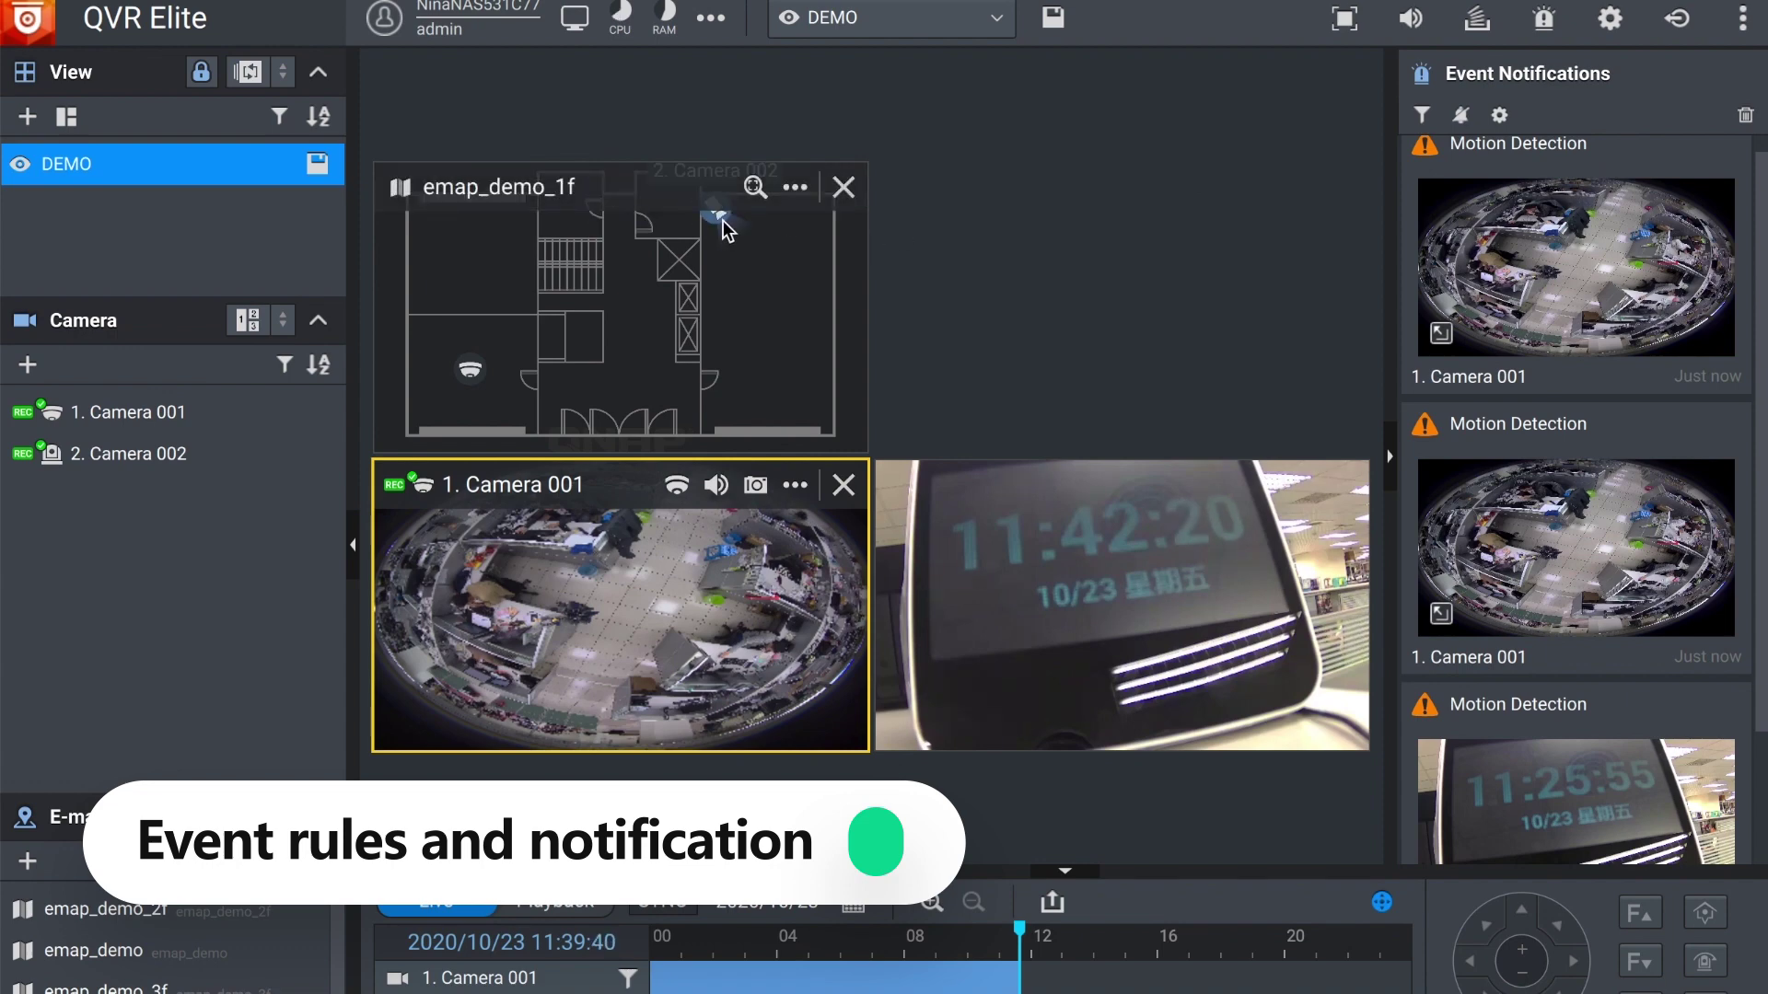
# Step: Enlarge the floor map and preview the live feeds of Camera 001 and Camera 002
pyautogui.click(474, 372)
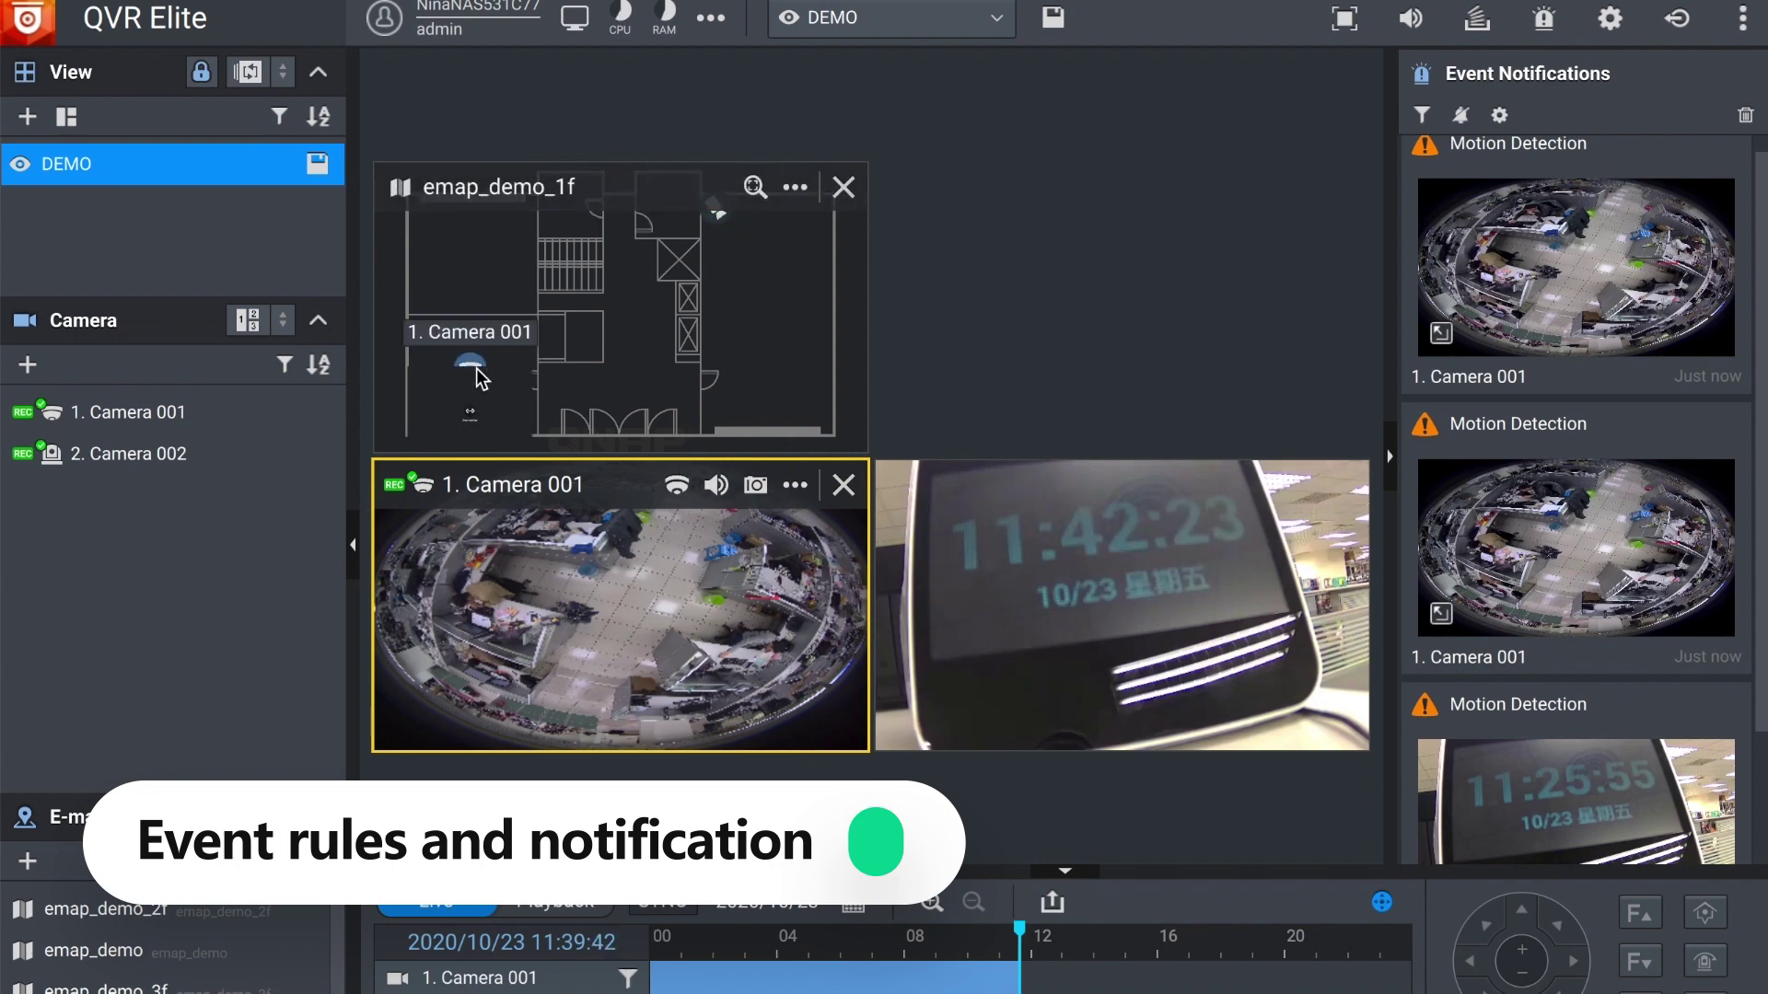
pyautogui.doubleClick(864, 176)
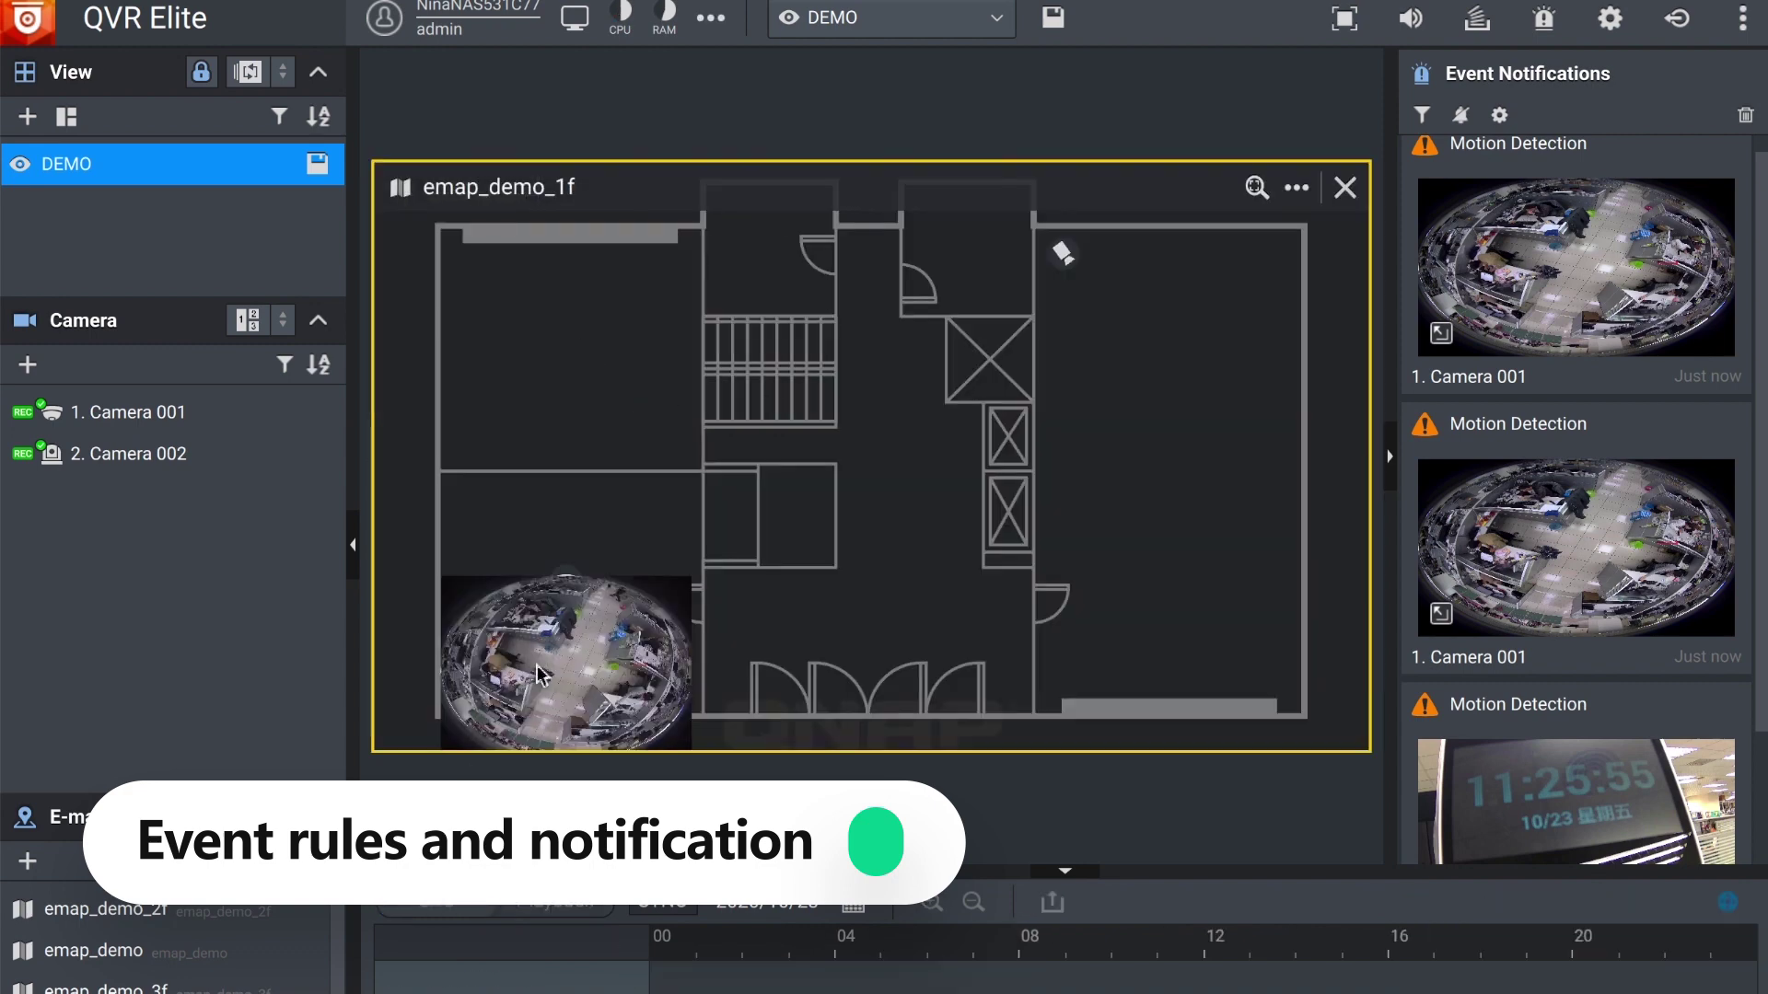
pyautogui.click(1073, 262)
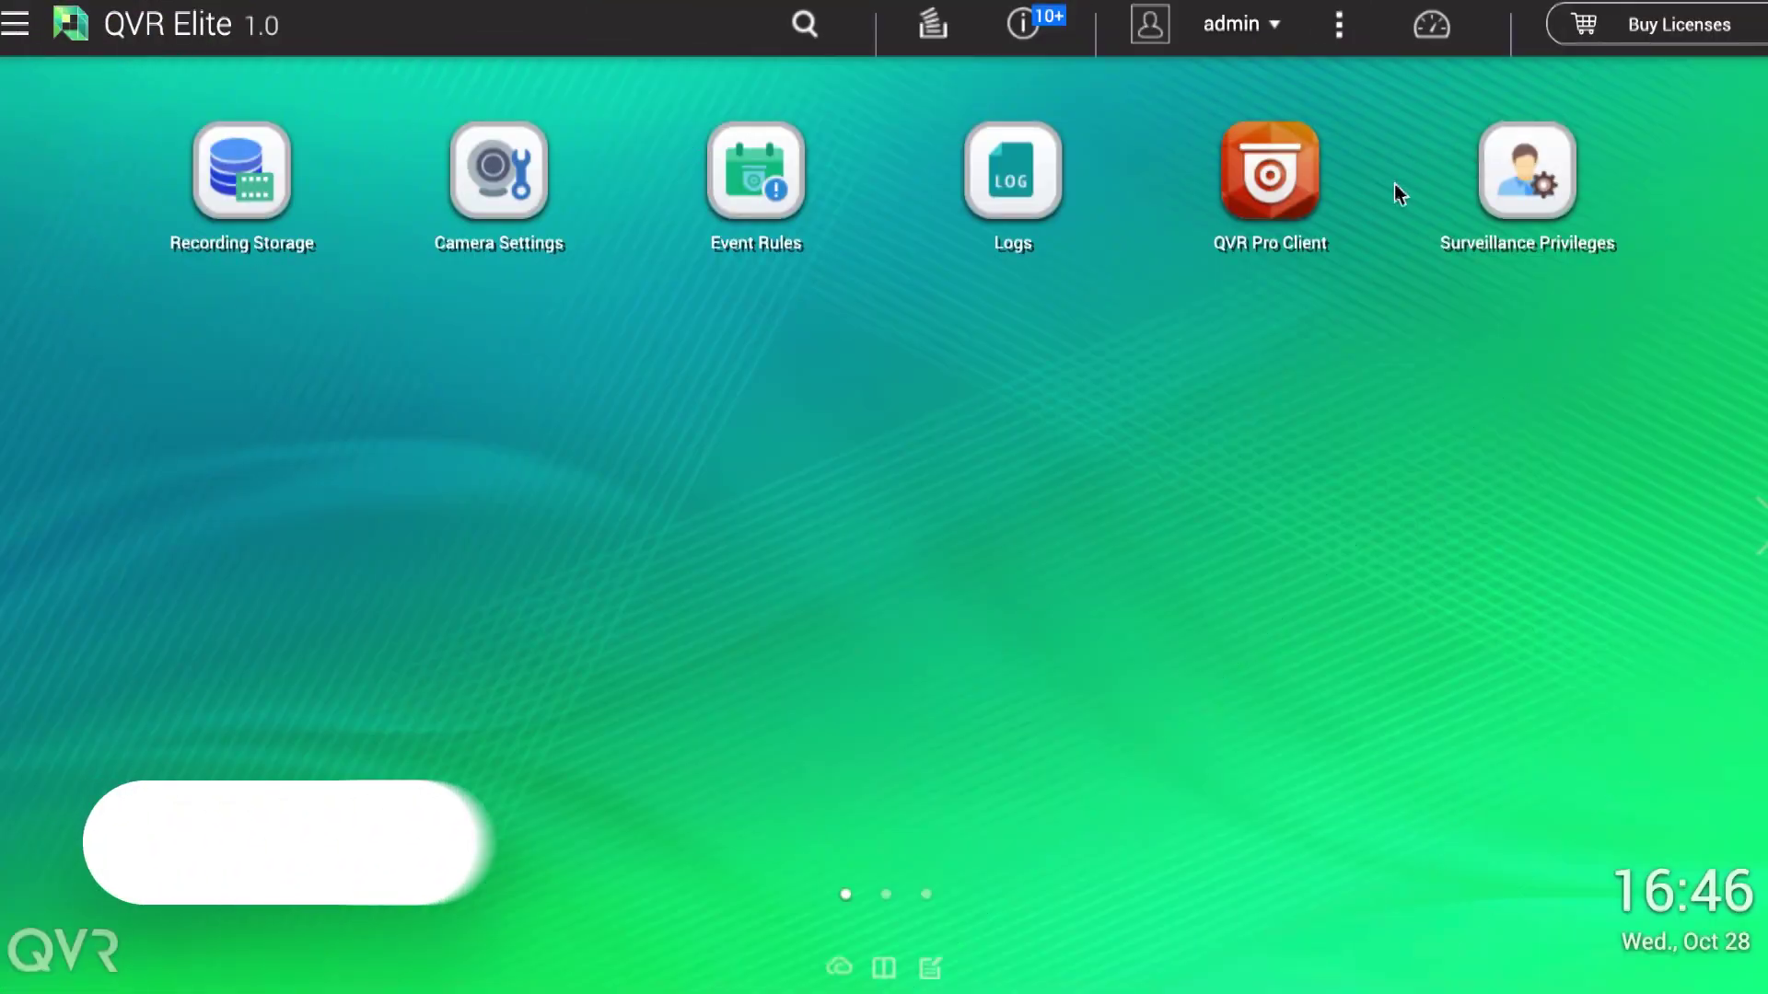
# Step: In Surveillance Privileges, start a new user named qvrtest and enter and confirm its password
pyautogui.click(1515, 159)
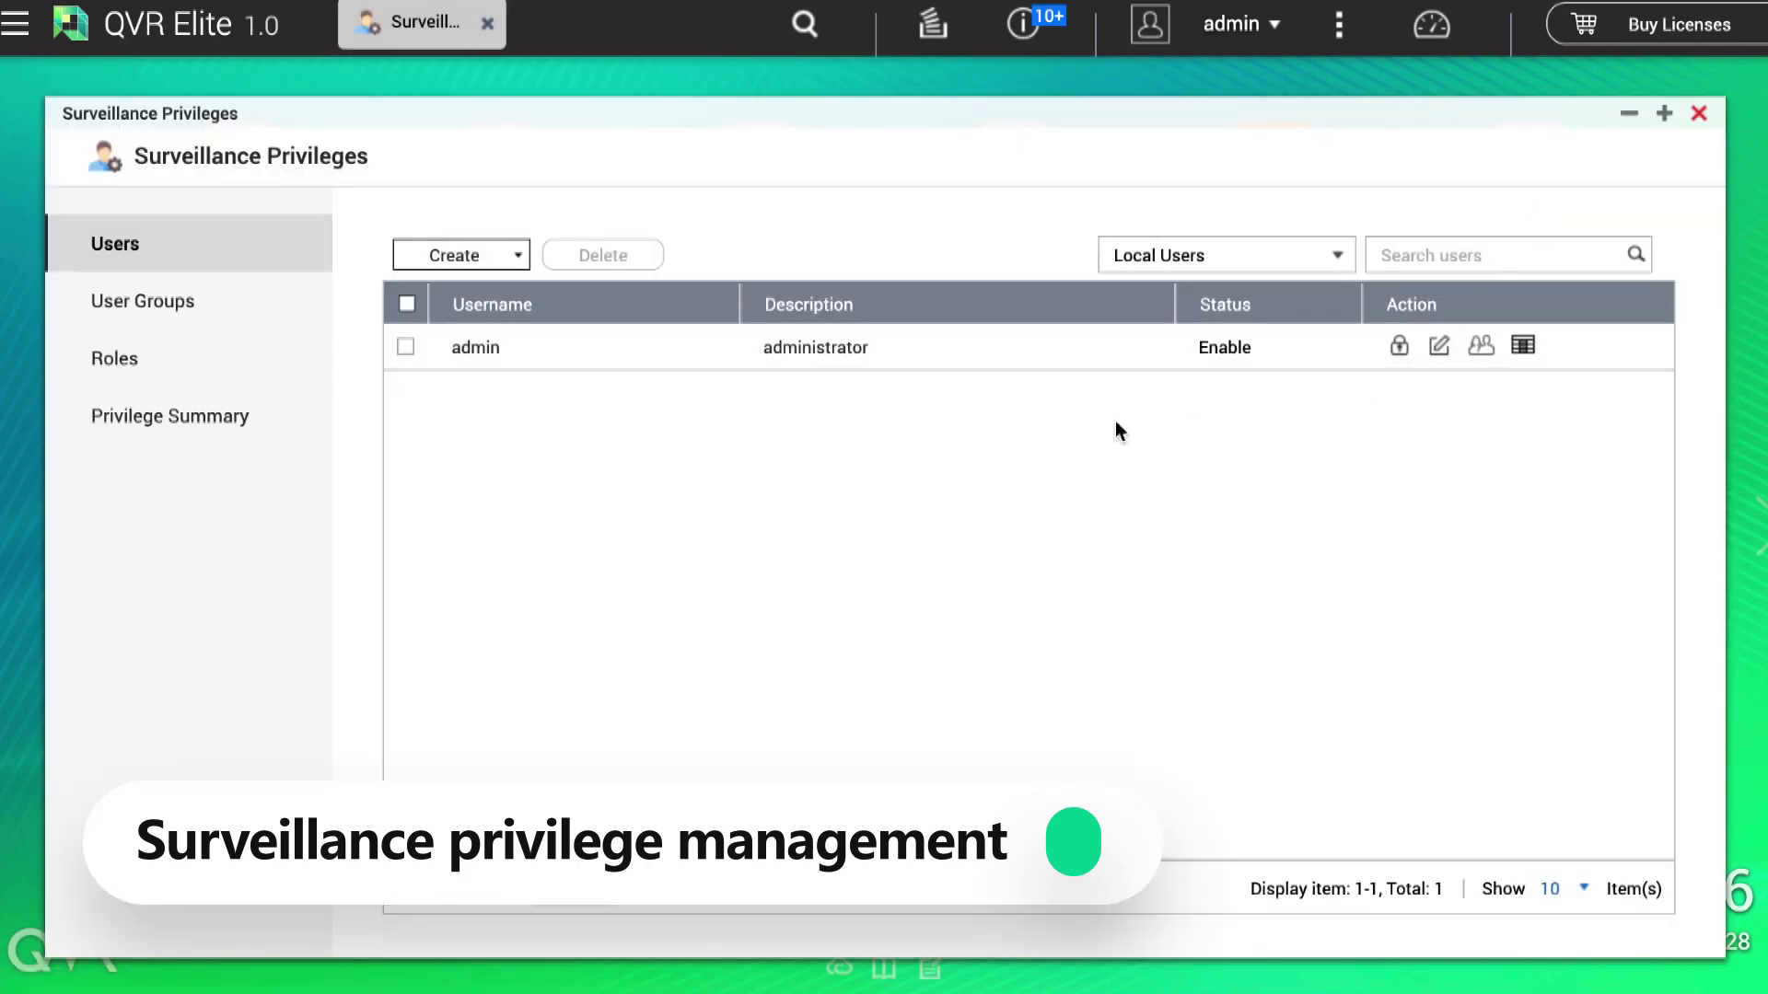
pyautogui.click(508, 257)
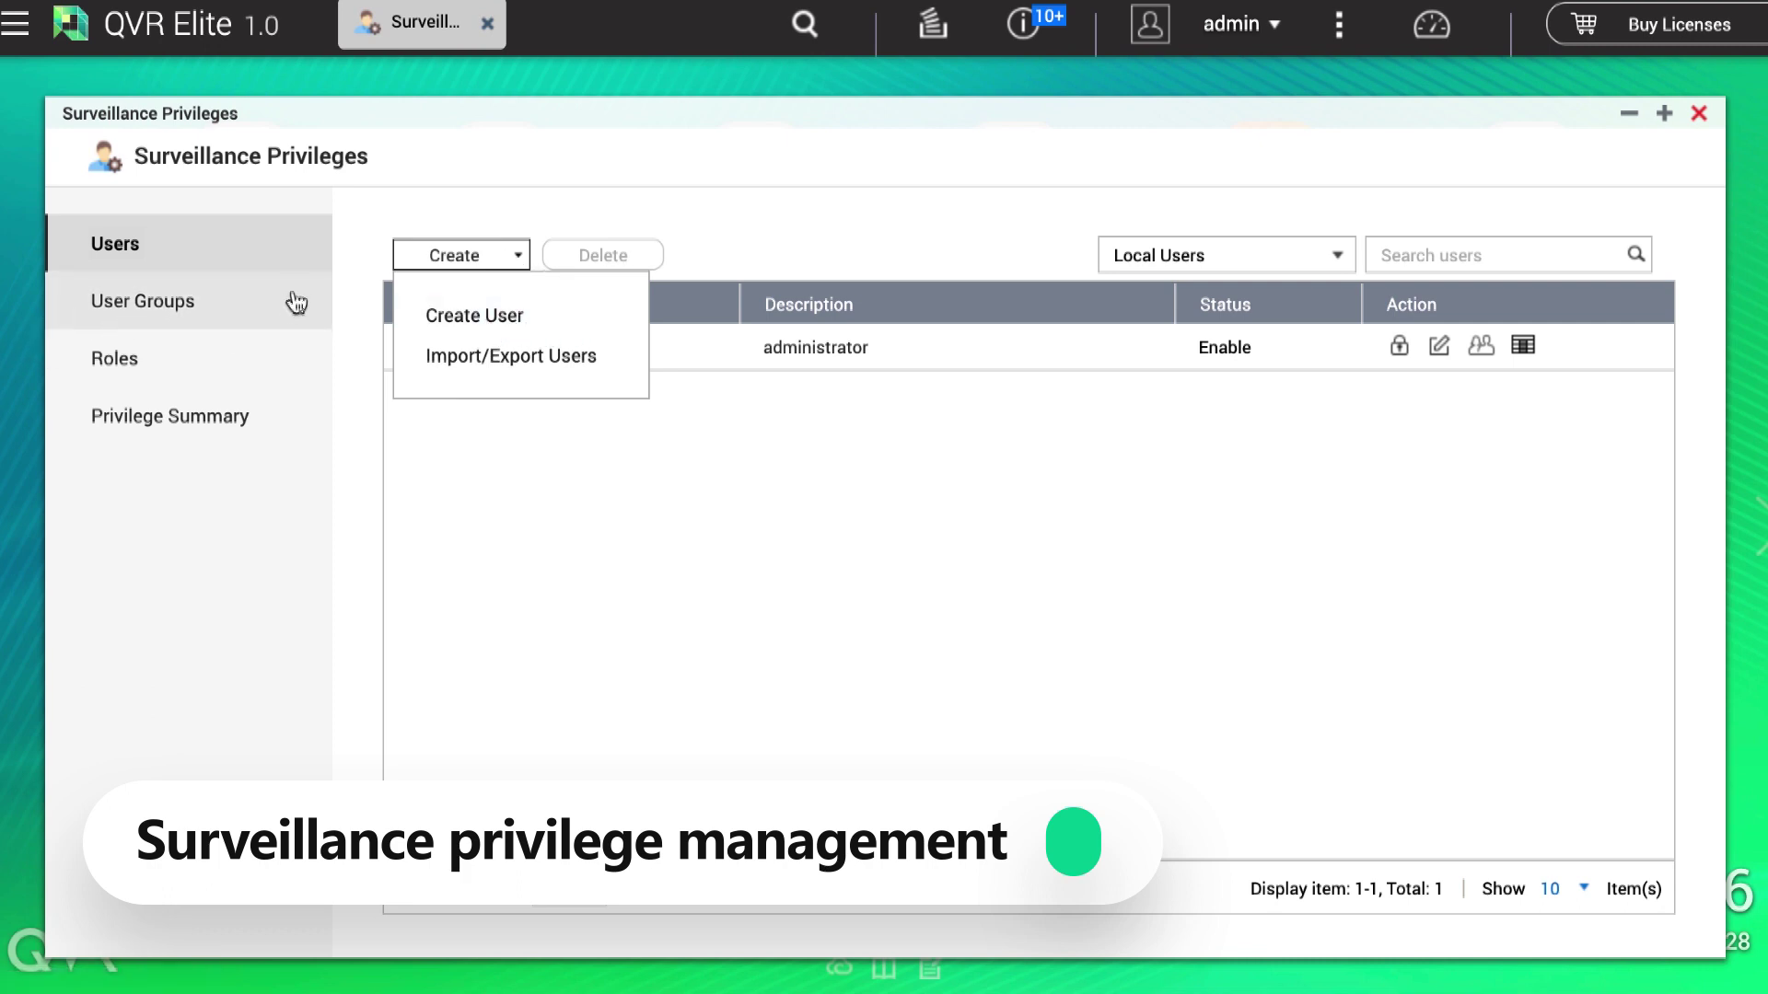
pyautogui.click(447, 315)
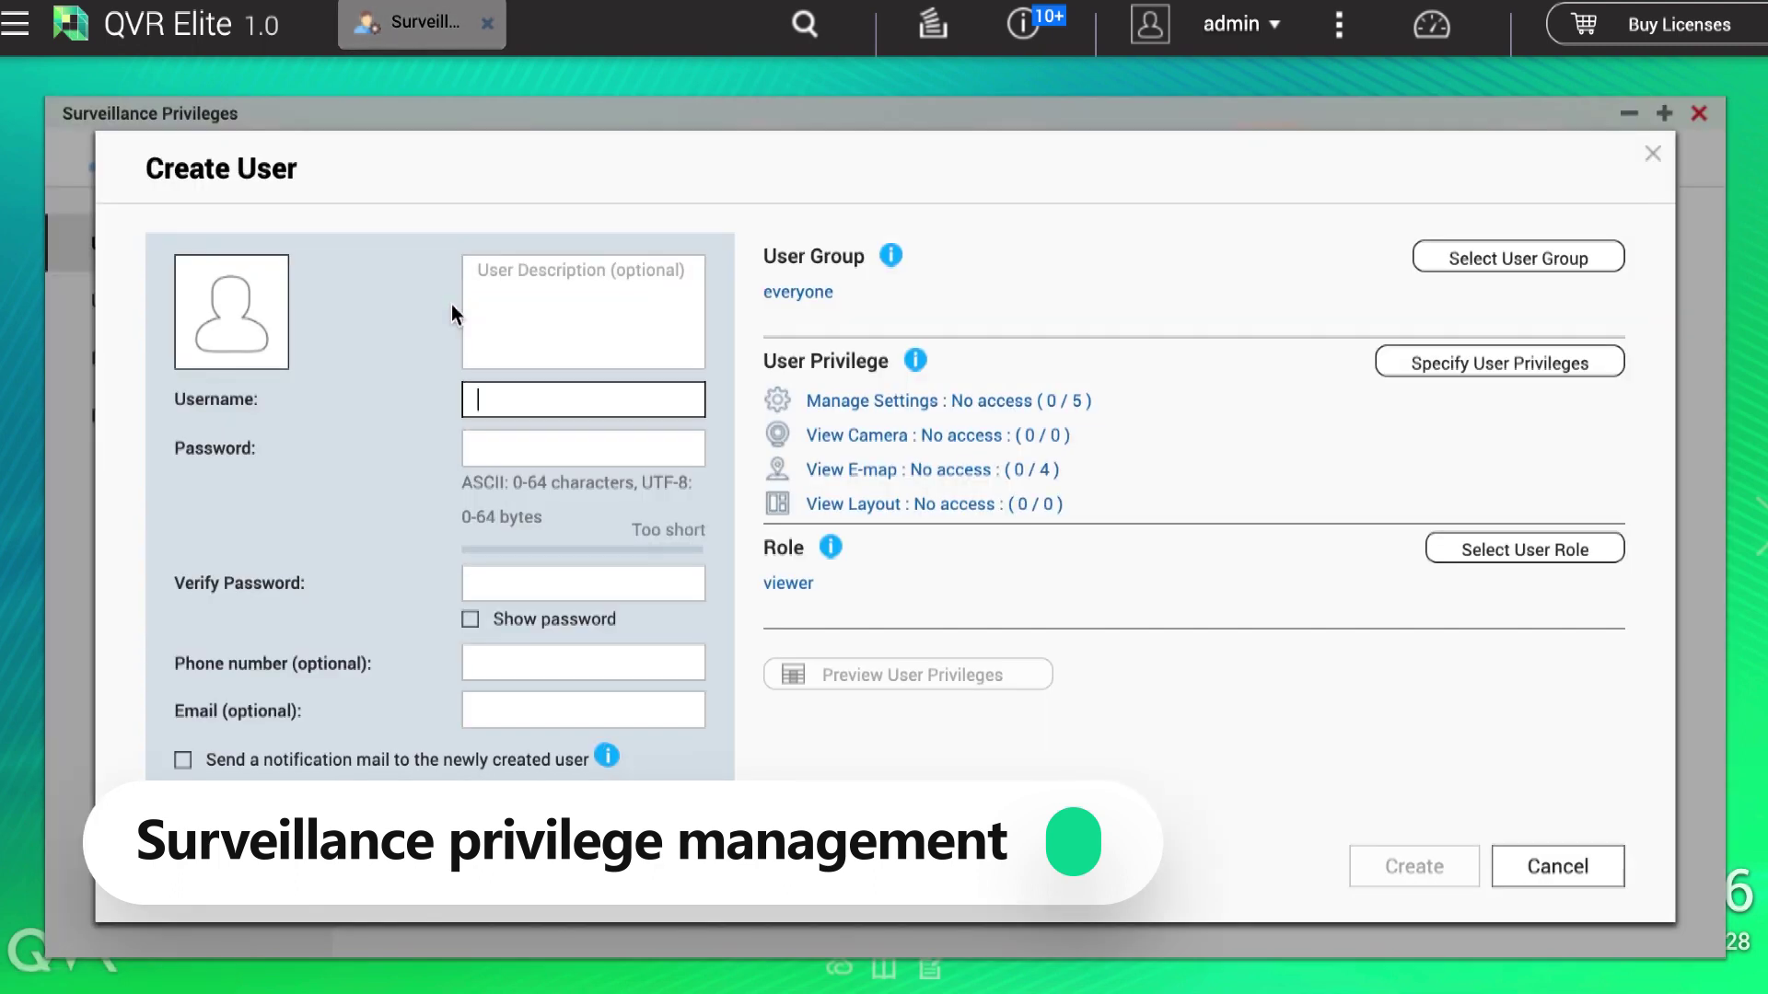
pyautogui.write('qvrtest')
pyautogui.press('Tab')
pyautogui.write('............')
pyautogui.press('Tab')
pyautogui.write('............')
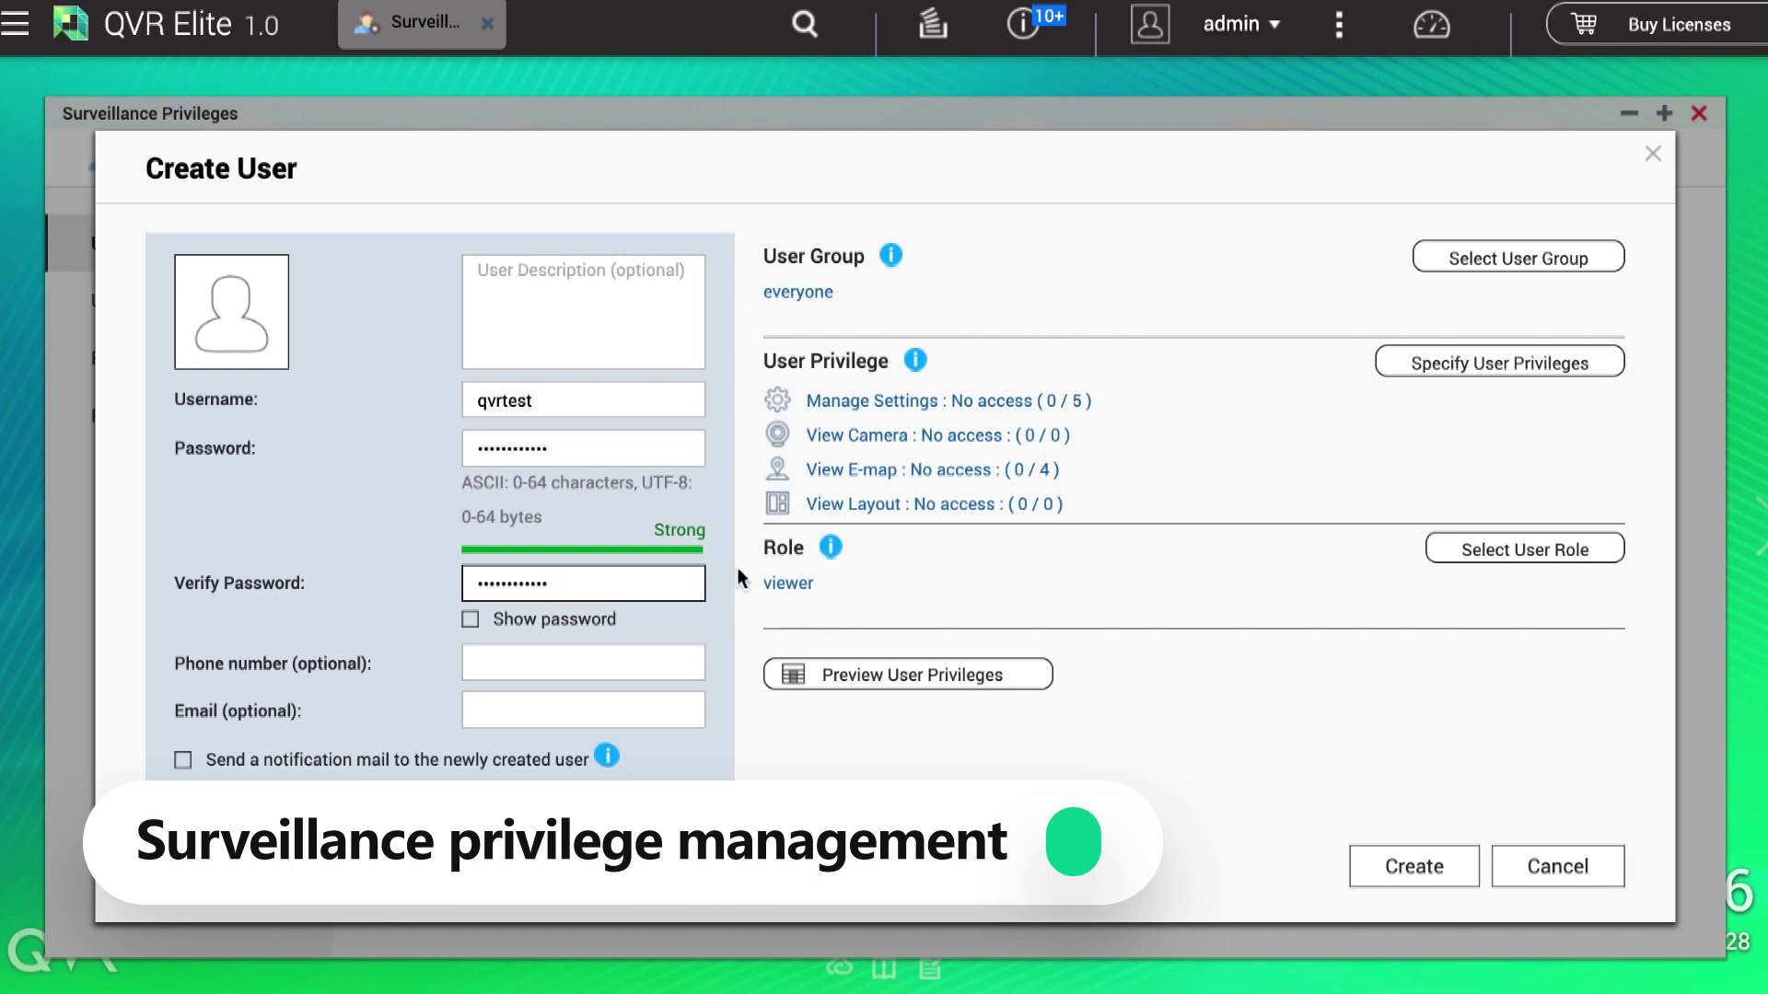
# Step: Give the user the administrator-qvr role, keep the everyone group, and create the account
pyautogui.click(1434, 550)
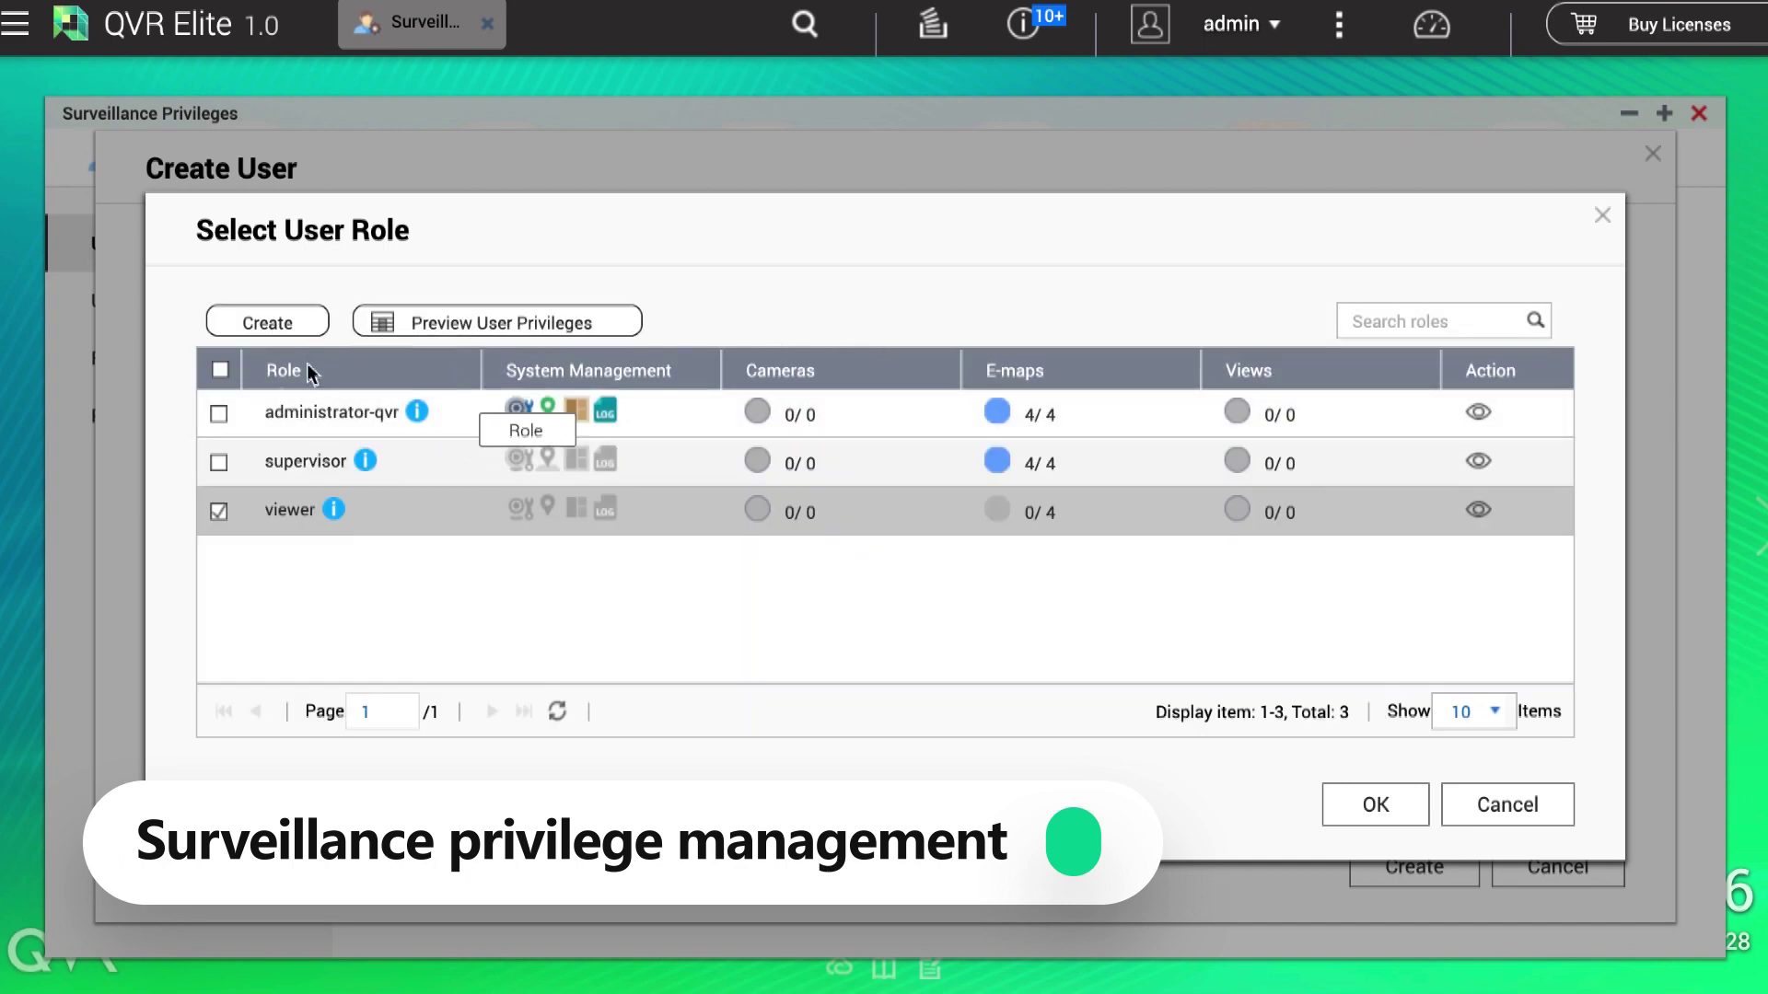
pyautogui.click(218, 414)
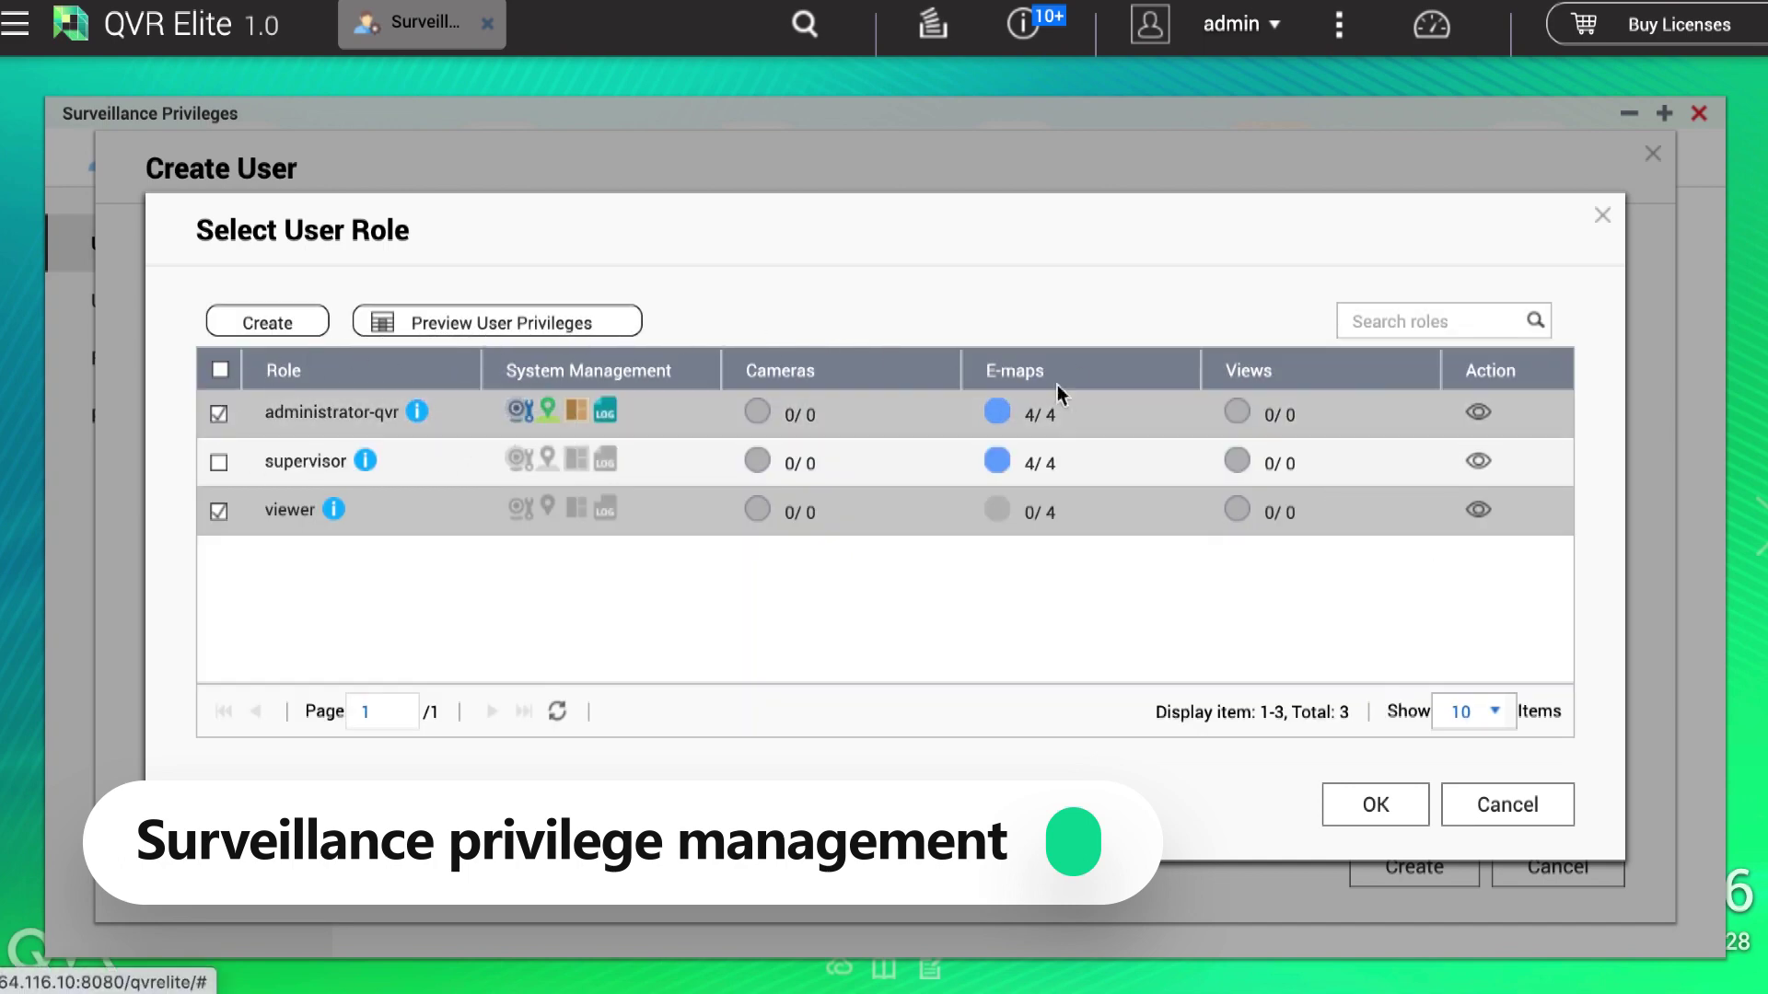
pyautogui.click(1345, 804)
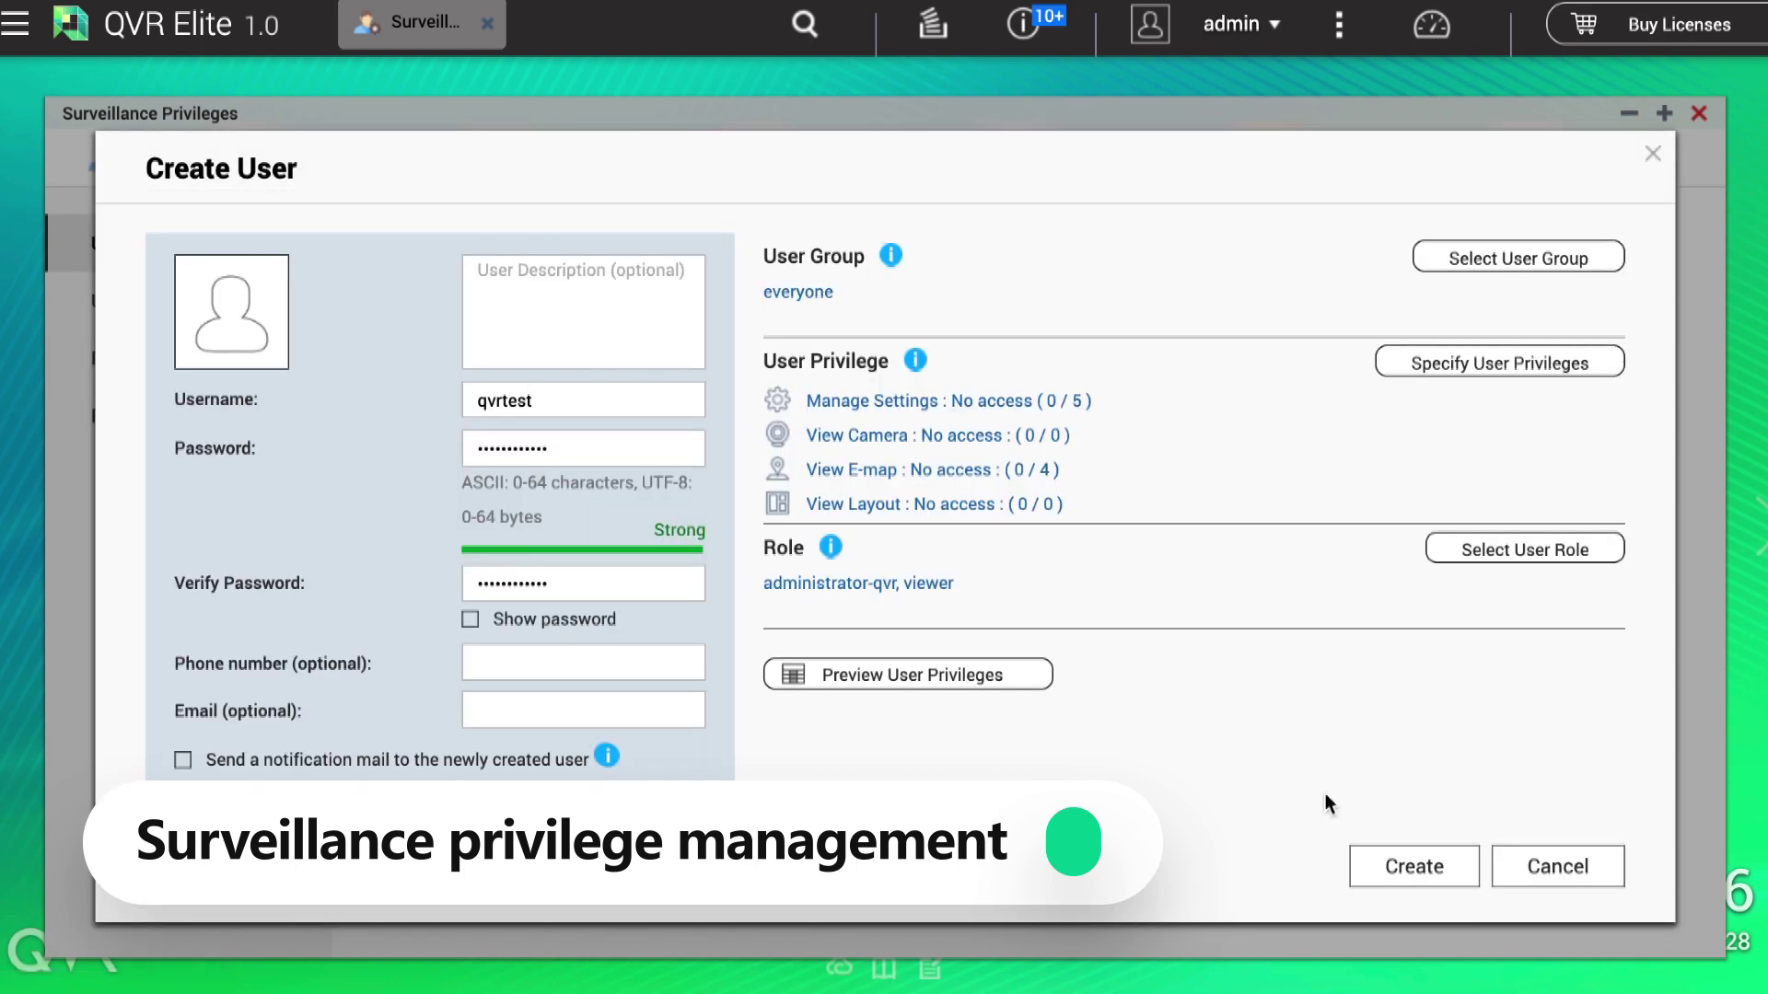
pyautogui.click(1529, 271)
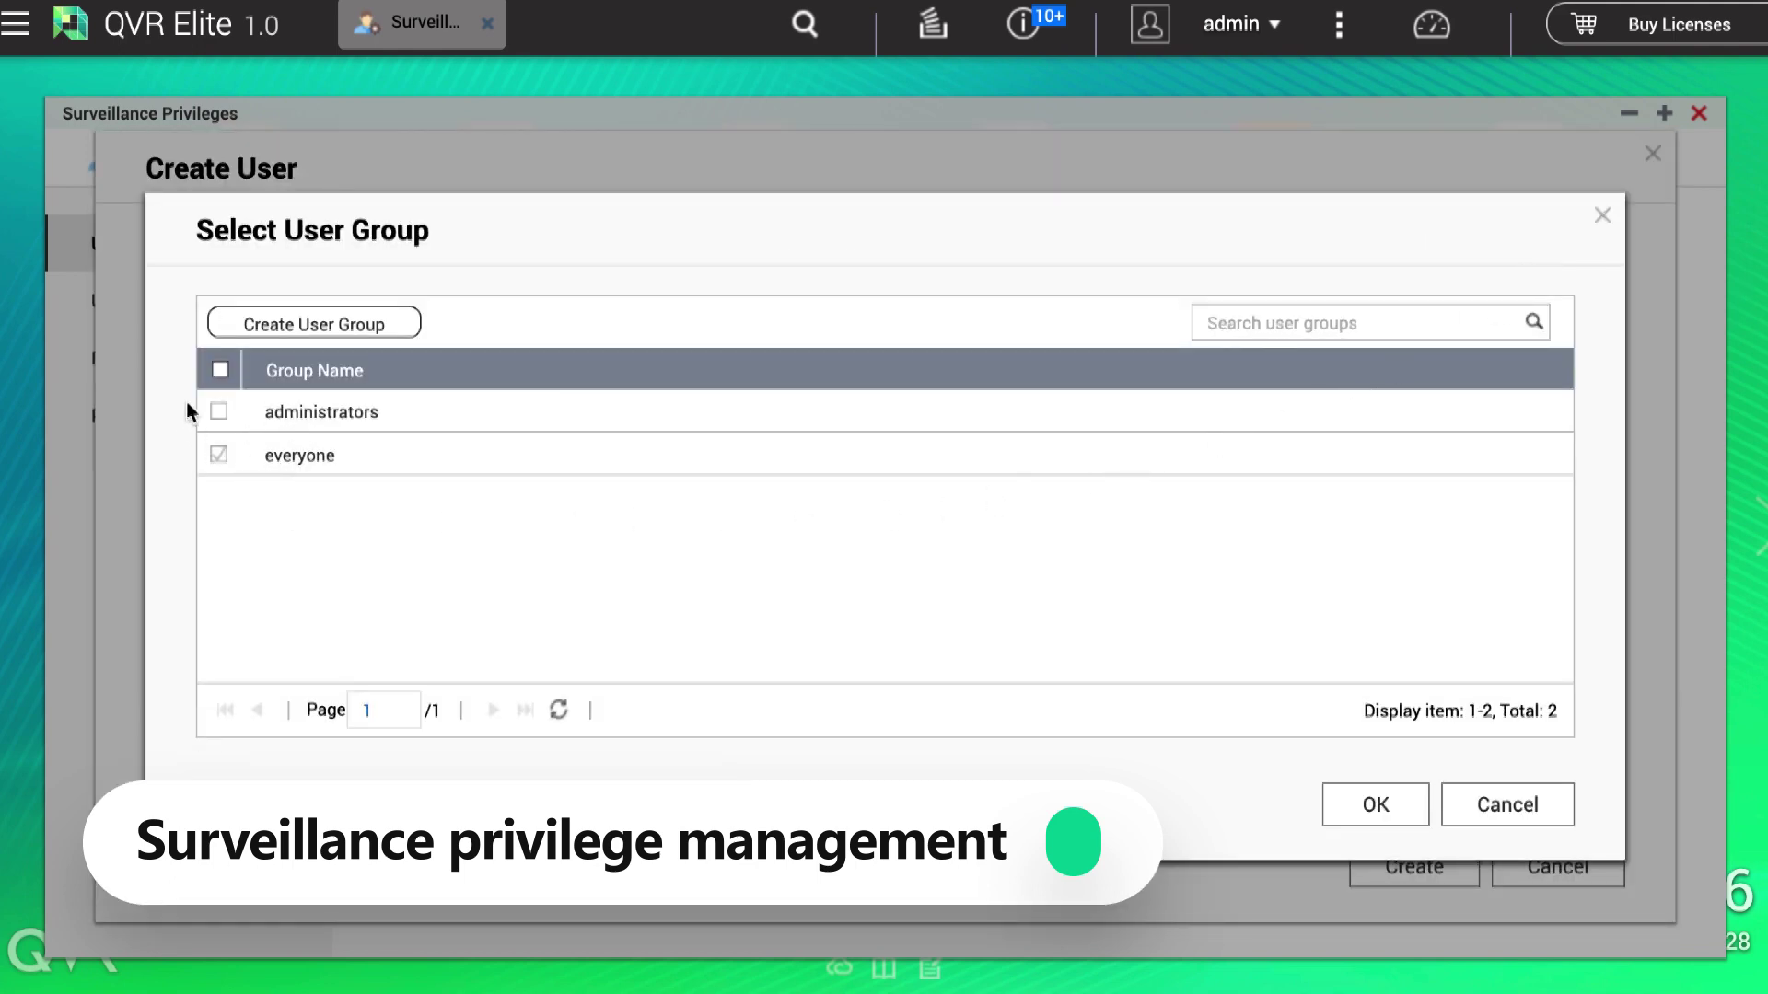
pyautogui.click(1464, 804)
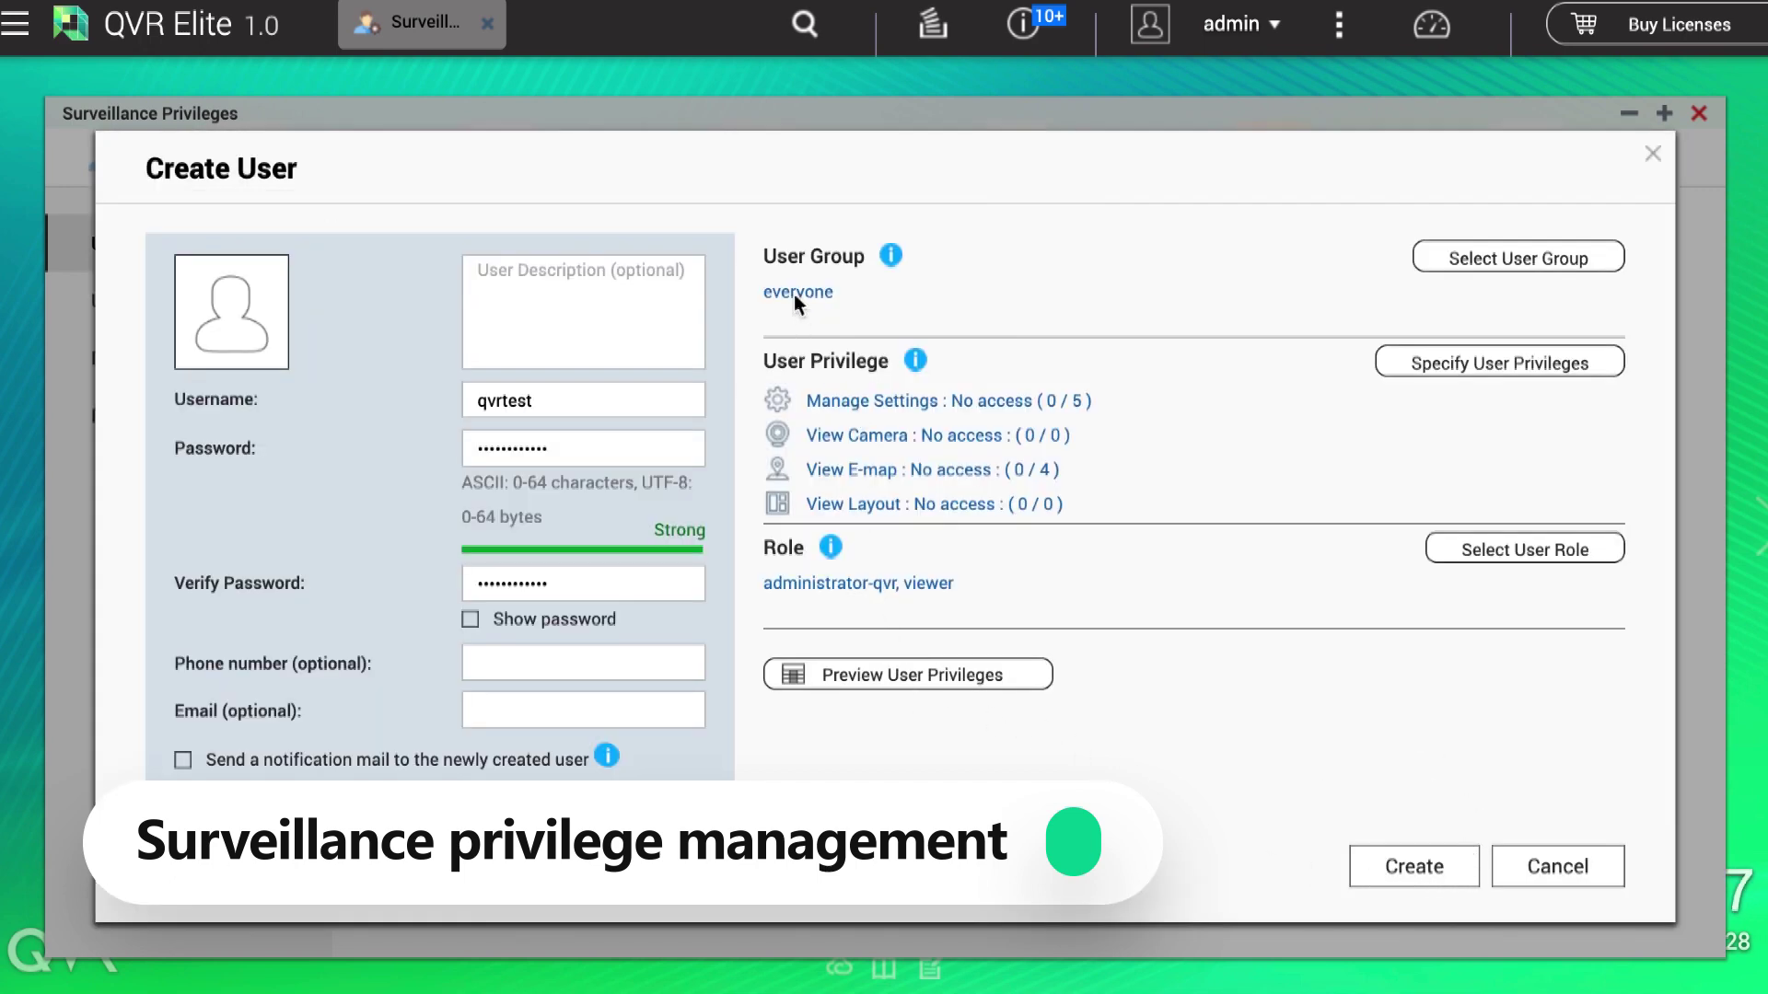
pyautogui.click(1418, 870)
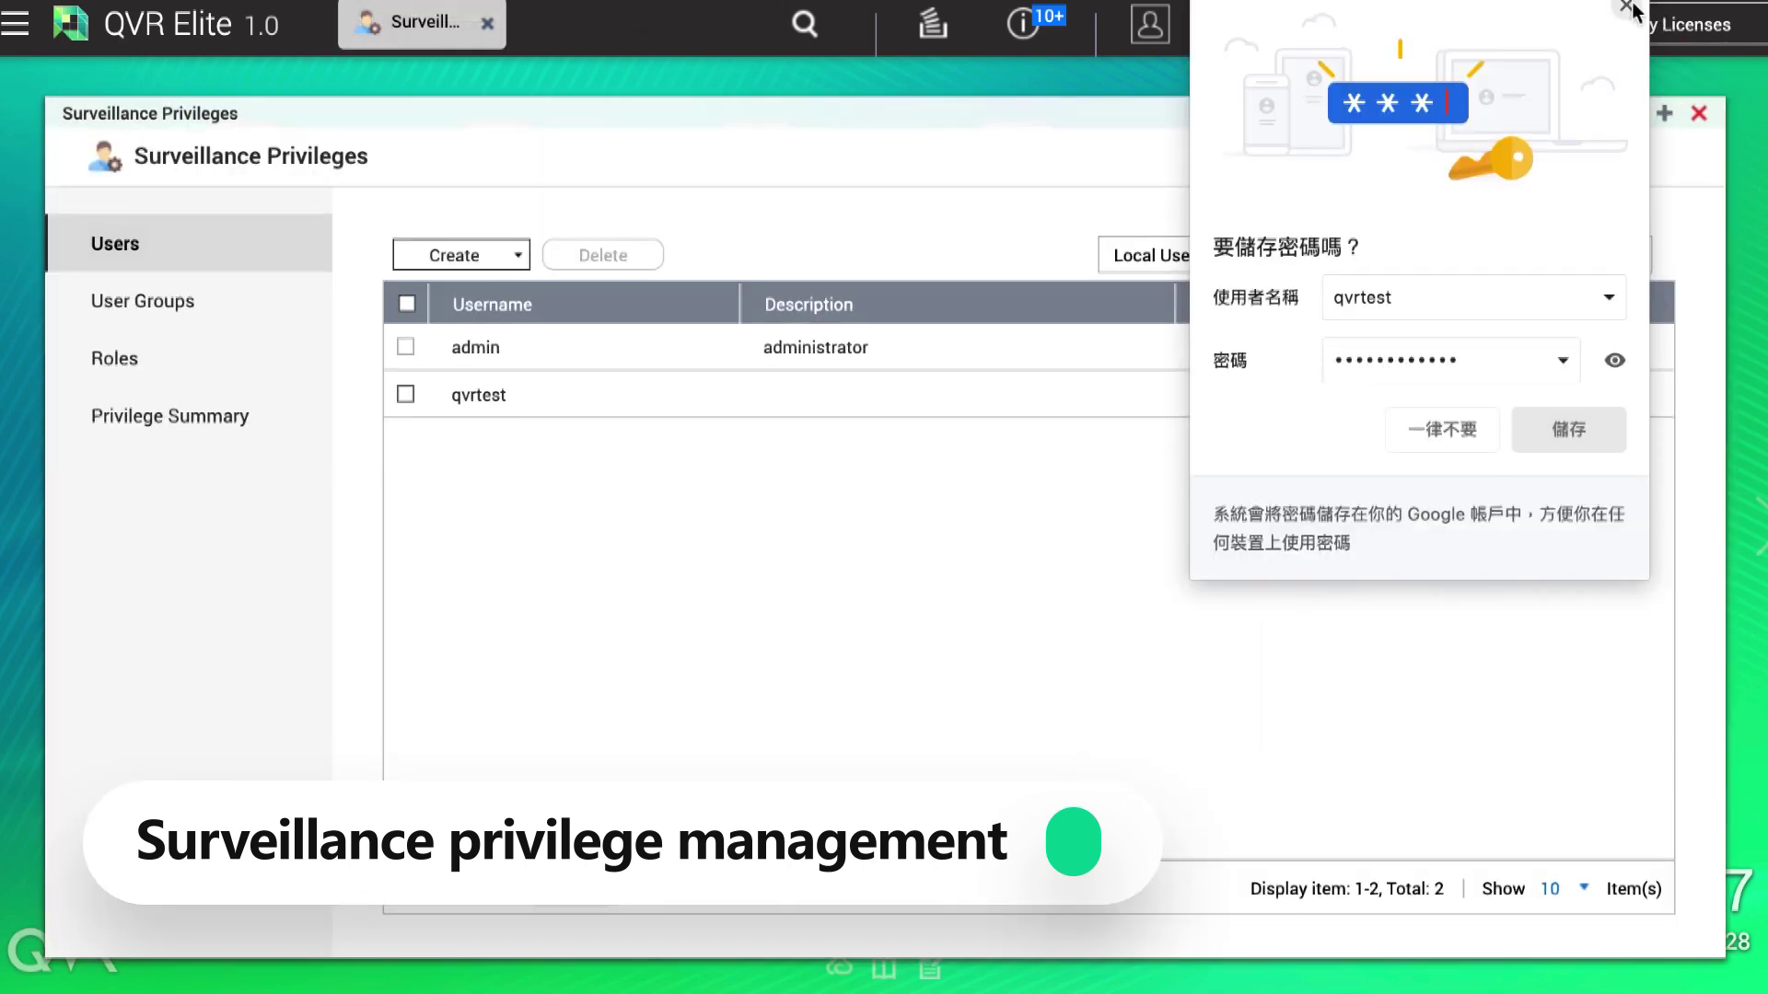
pyautogui.click(1626, 8)
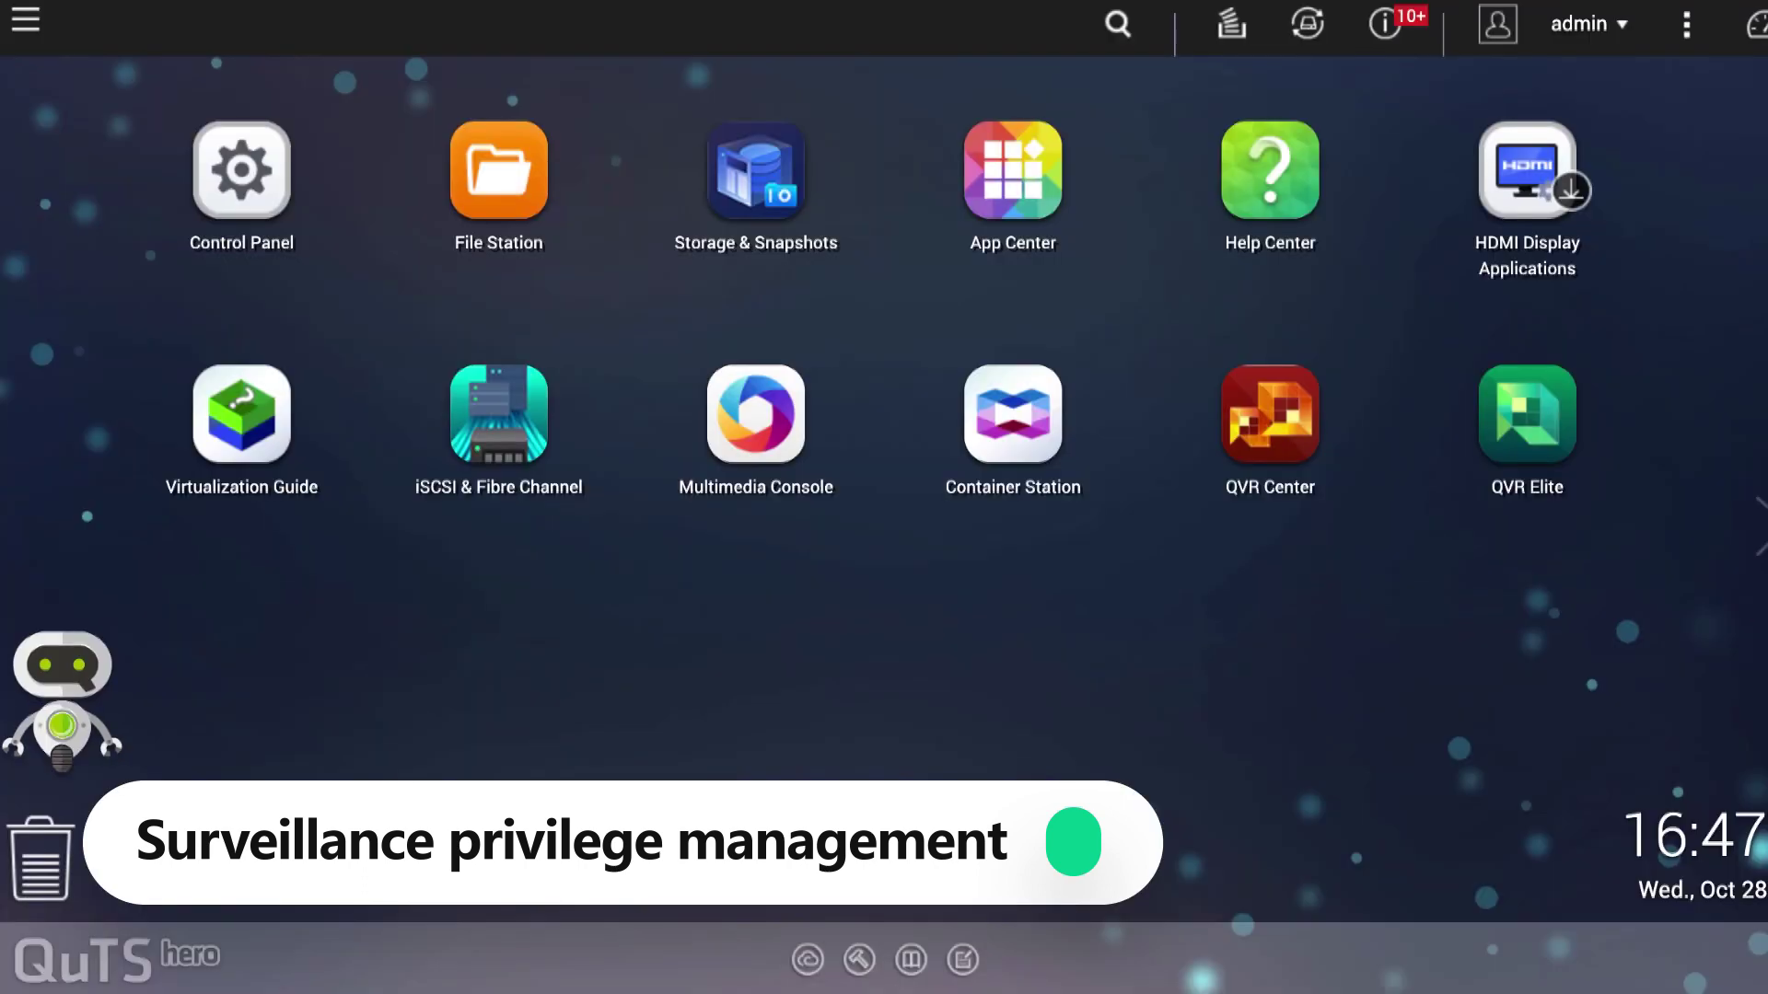
# Step: Open the QuTS hero Control Panel and go to Privilege > Users
pyautogui.click(251, 253)
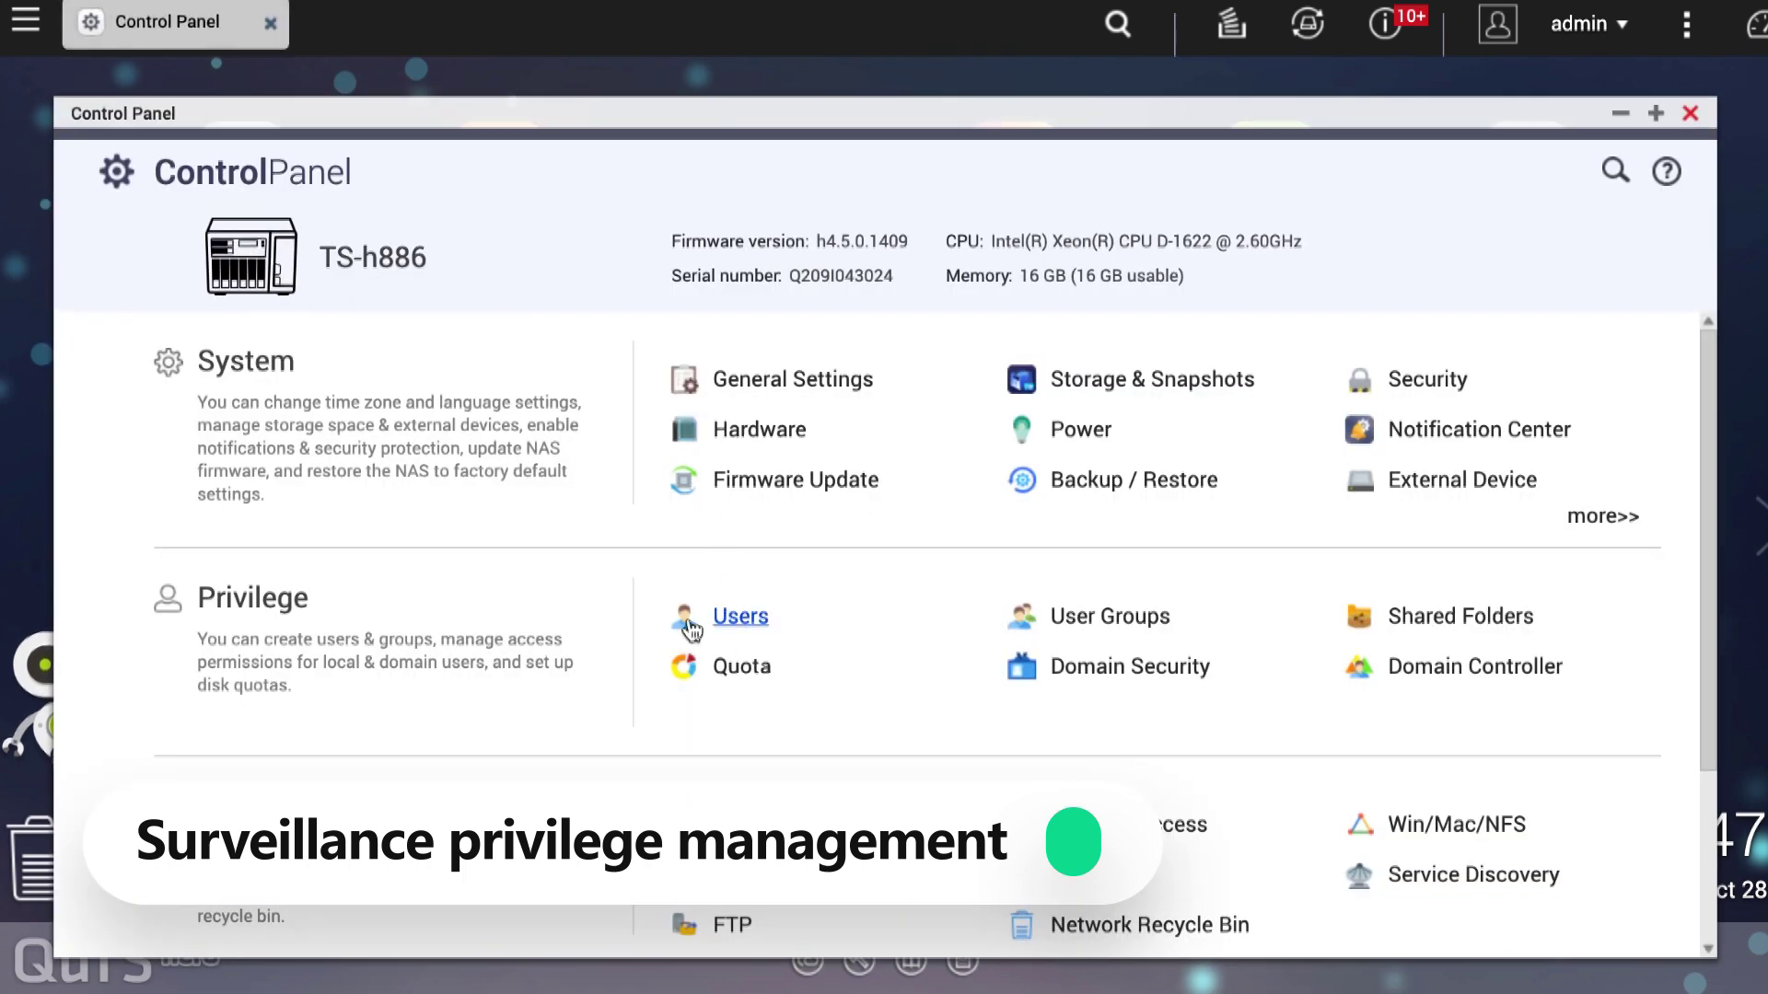
pyautogui.click(733, 622)
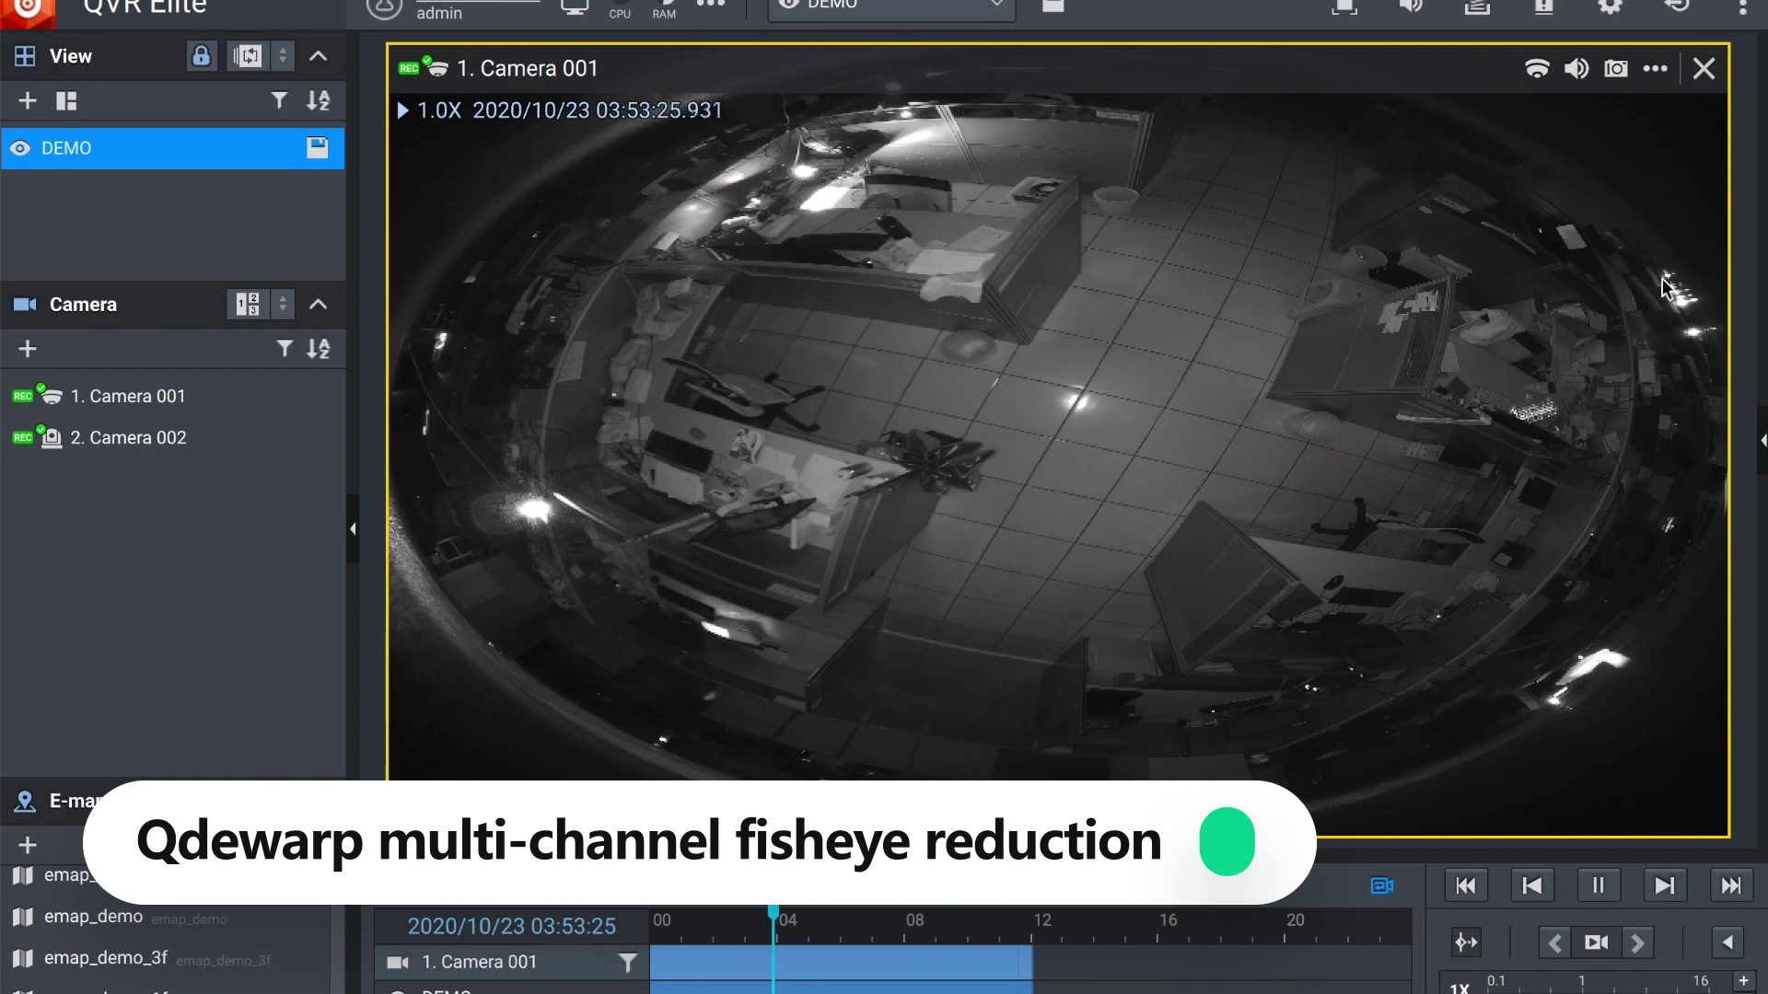
# Step: Dewarp Camera 001's fisheye into four regions and shift one region toward another area
pyautogui.click(1536, 72)
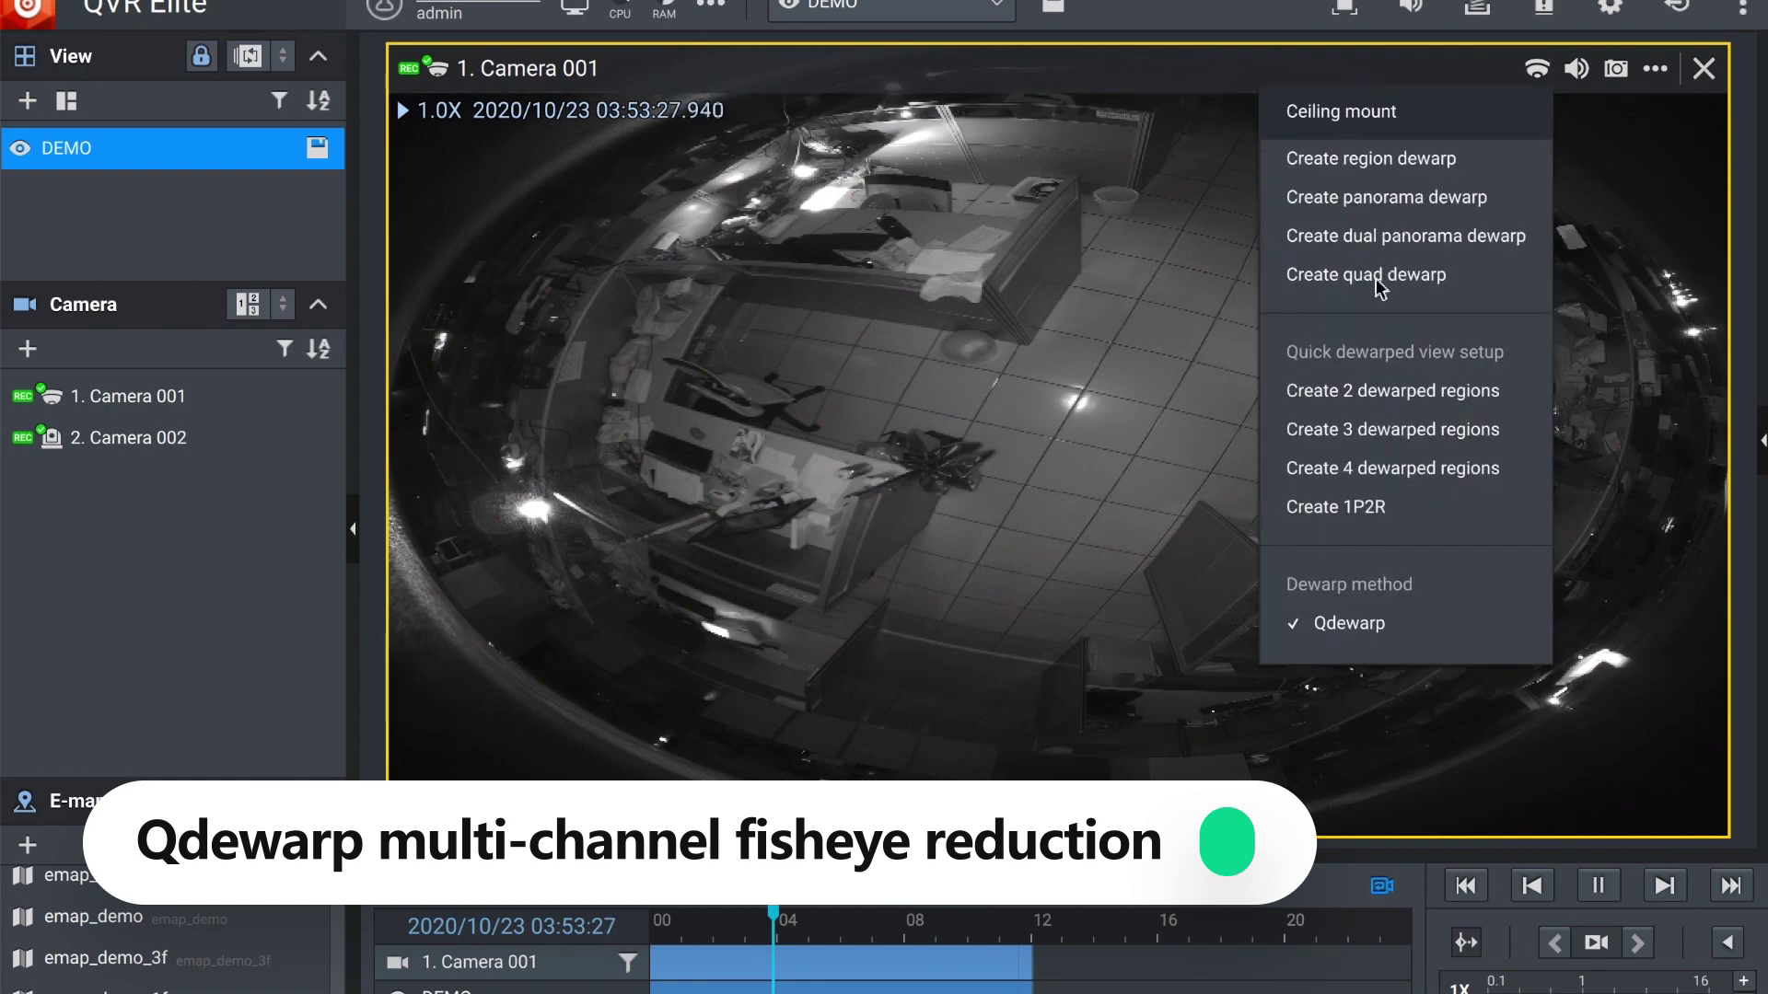
pyautogui.click(1364, 470)
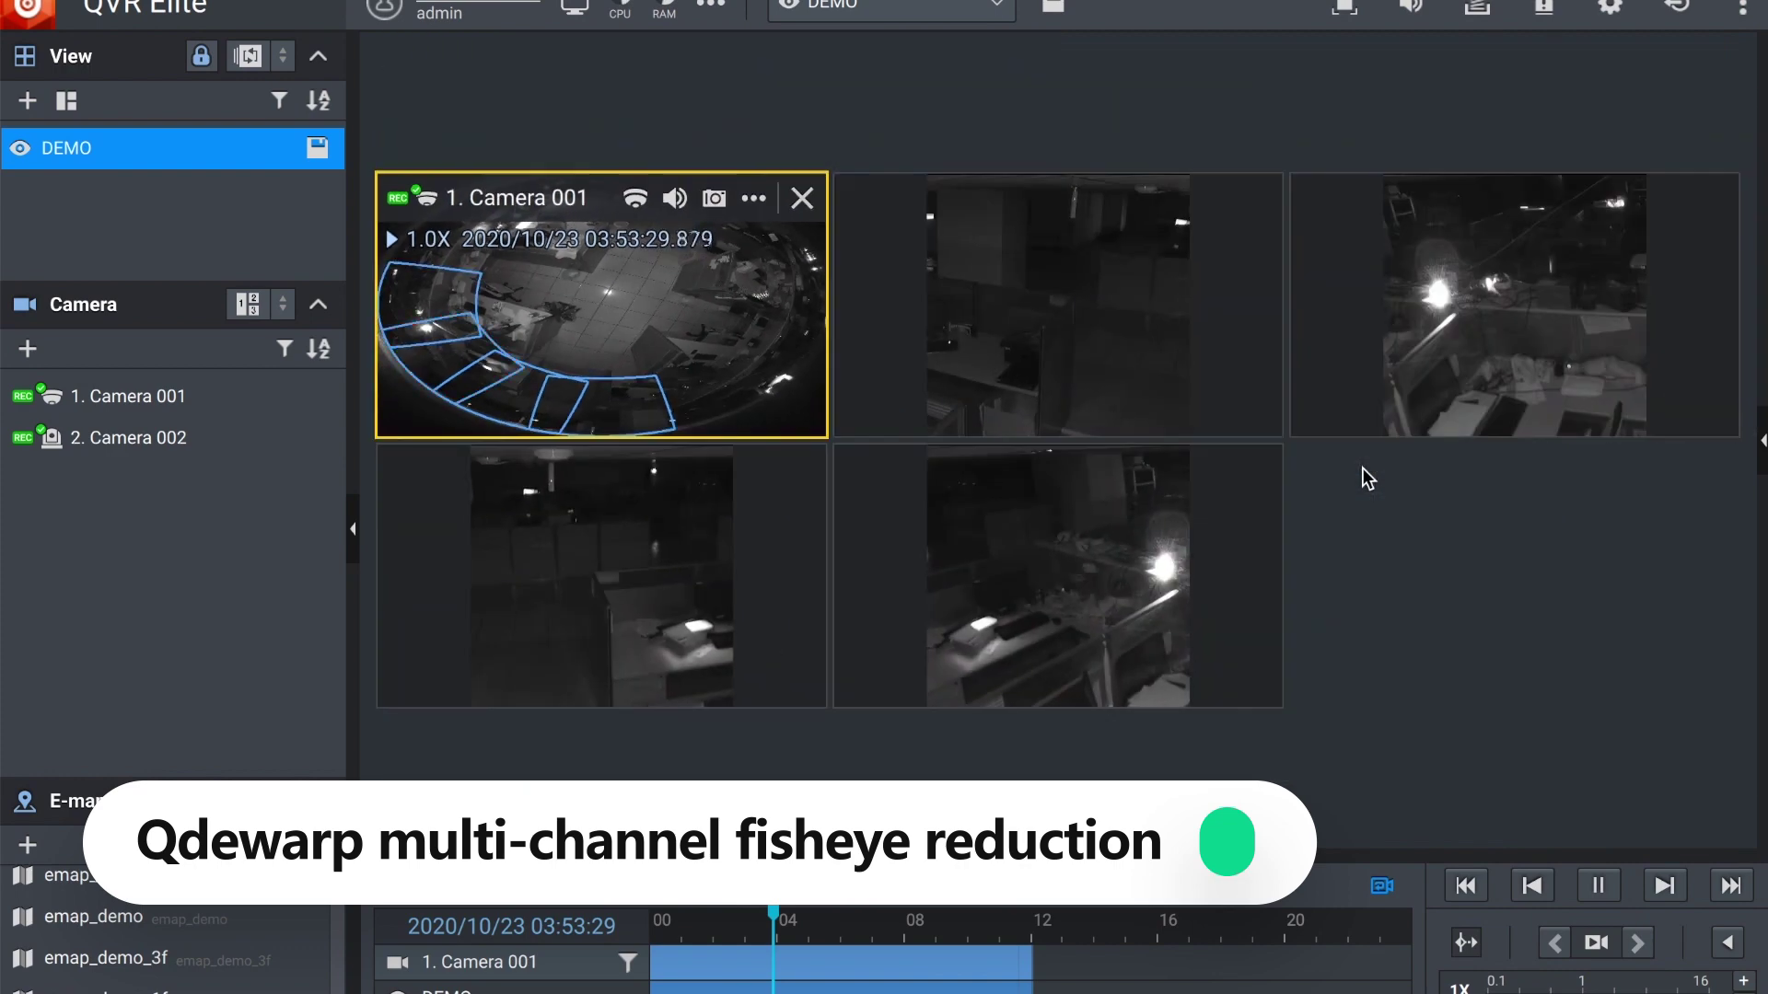
pyautogui.moveTo(633, 395); pyautogui.dragTo(677, 394)
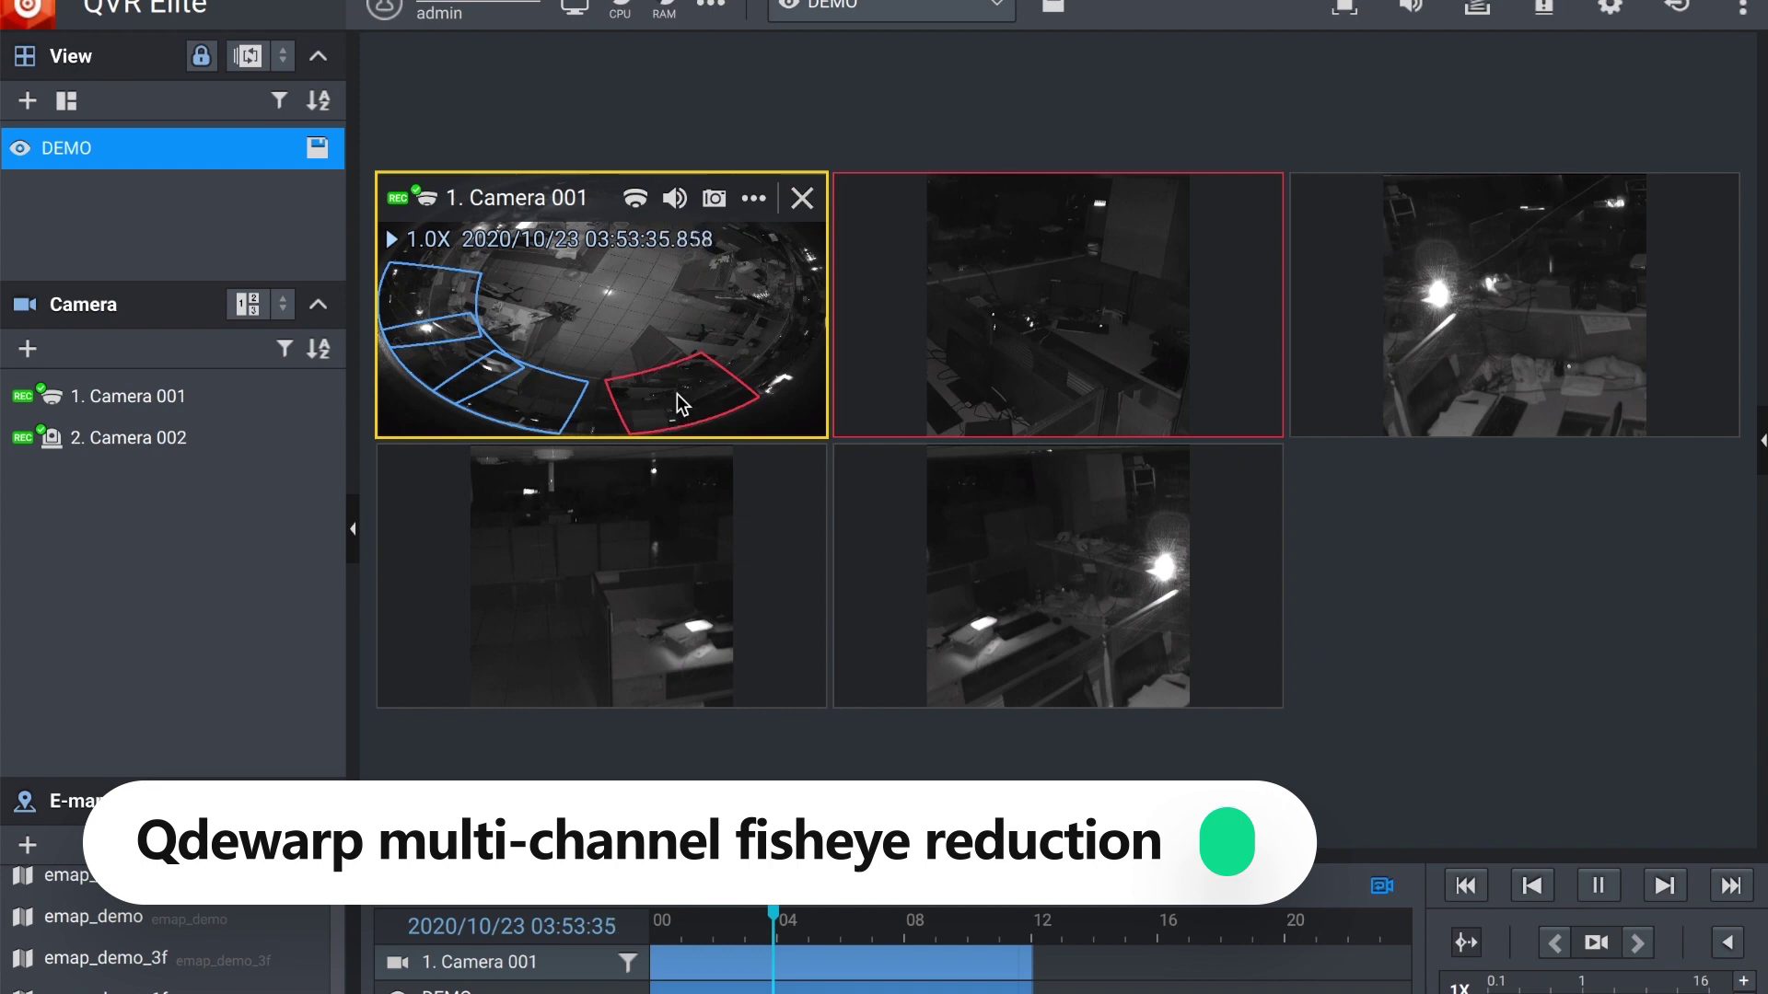